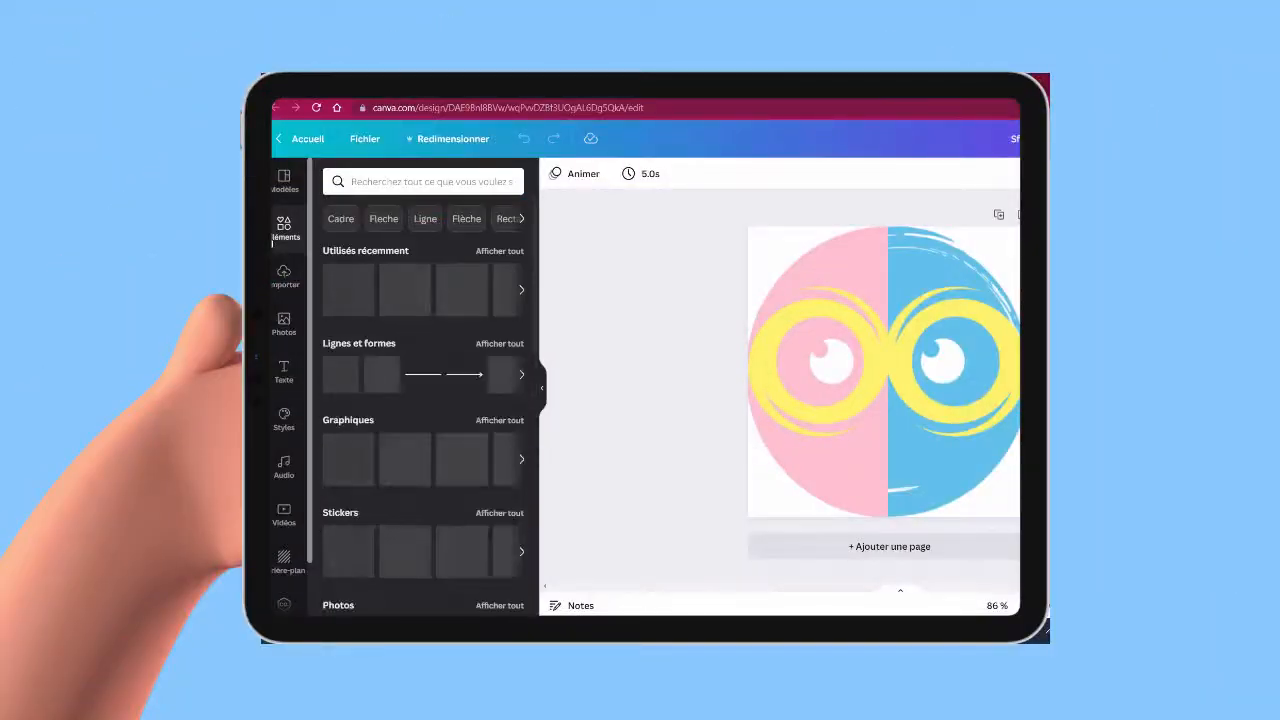
Step: Align the pink half-circle with the page edge and centre the yellow glasses on the page
{"action": "left_click", "coordinate": [848, 449]}
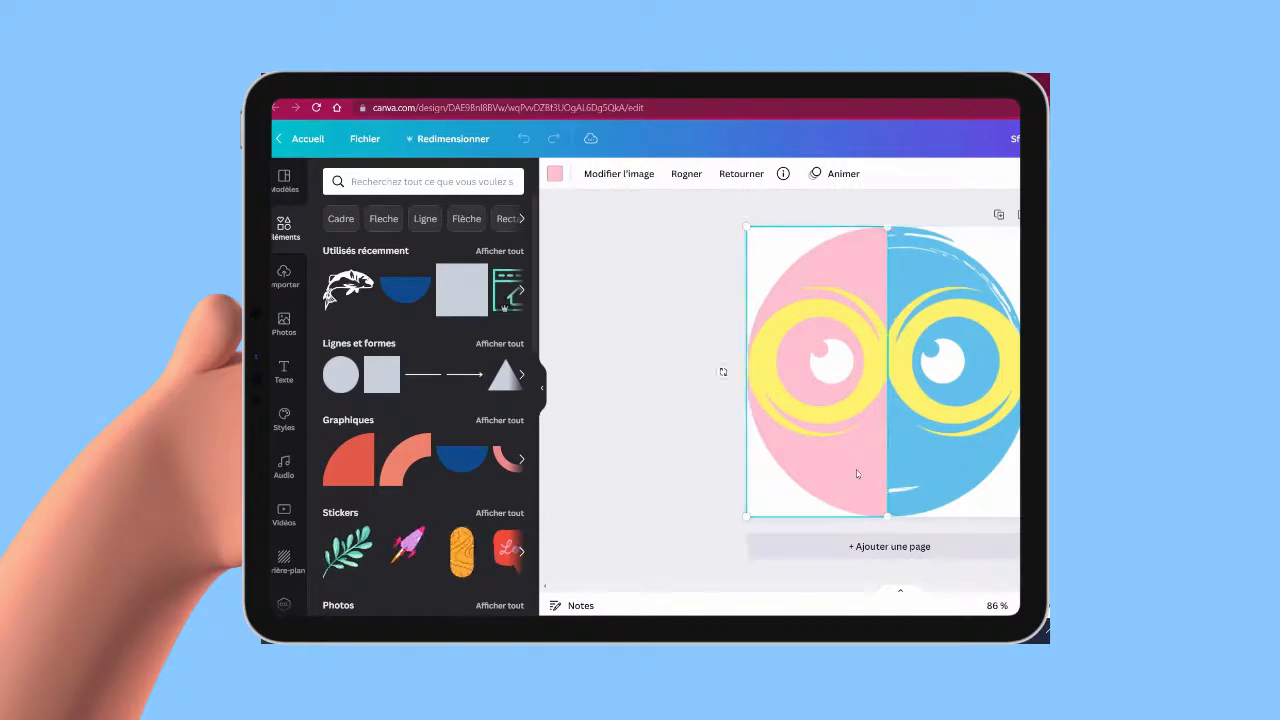
{"action": "mouse_move", "coordinate": [857, 471]}
{"action": "left_mouse_down"}
{"action": "mouse_move", "coordinate": [809, 466]}
{"action": "mouse_move", "coordinate": [857, 471]}
{"action": "left_mouse_up"}
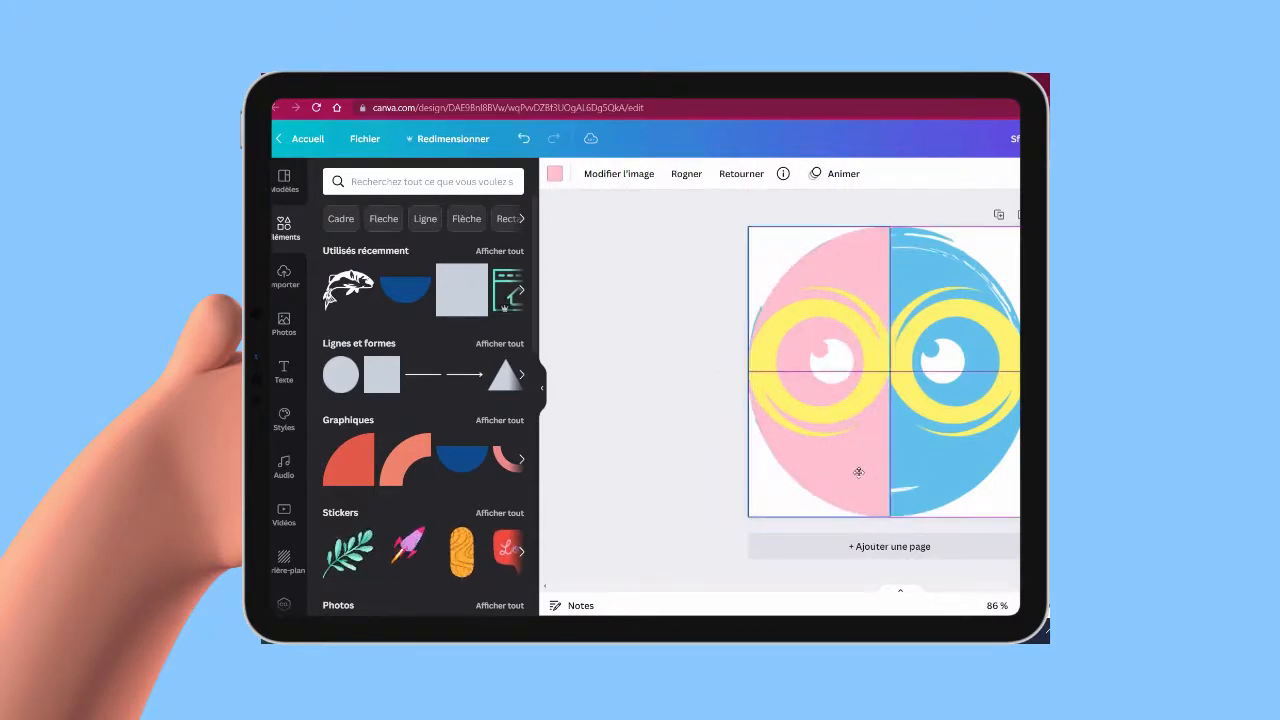
{"action": "left_click", "coordinate": [904, 386]}
{"action": "left_click_drag", "start_coordinate": [904, 386], "coordinate": [899, 381]}
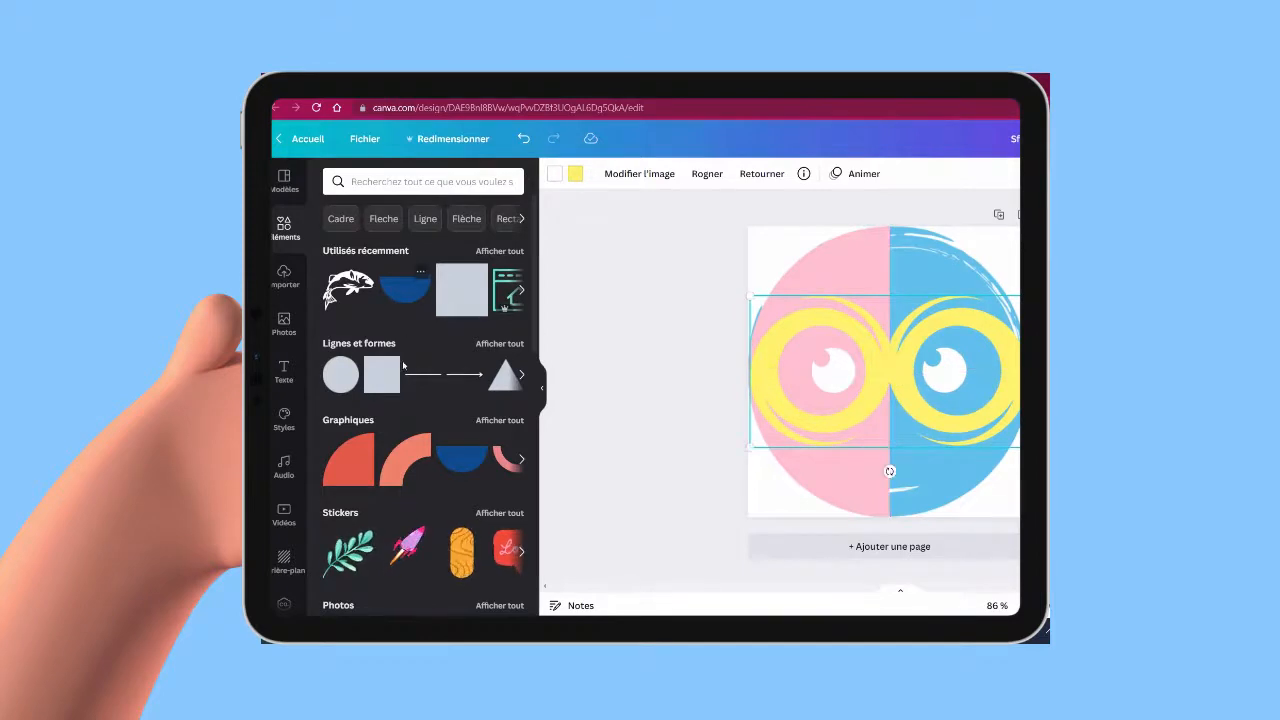
Step: Try out the coral quarter-arc graphic on the page by resizing and rotating it, and delete it
{"action": "left_click", "coordinate": [437, 456]}
{"action": "left_click_drag", "start_coordinate": [884, 376], "coordinate": [798, 308]}
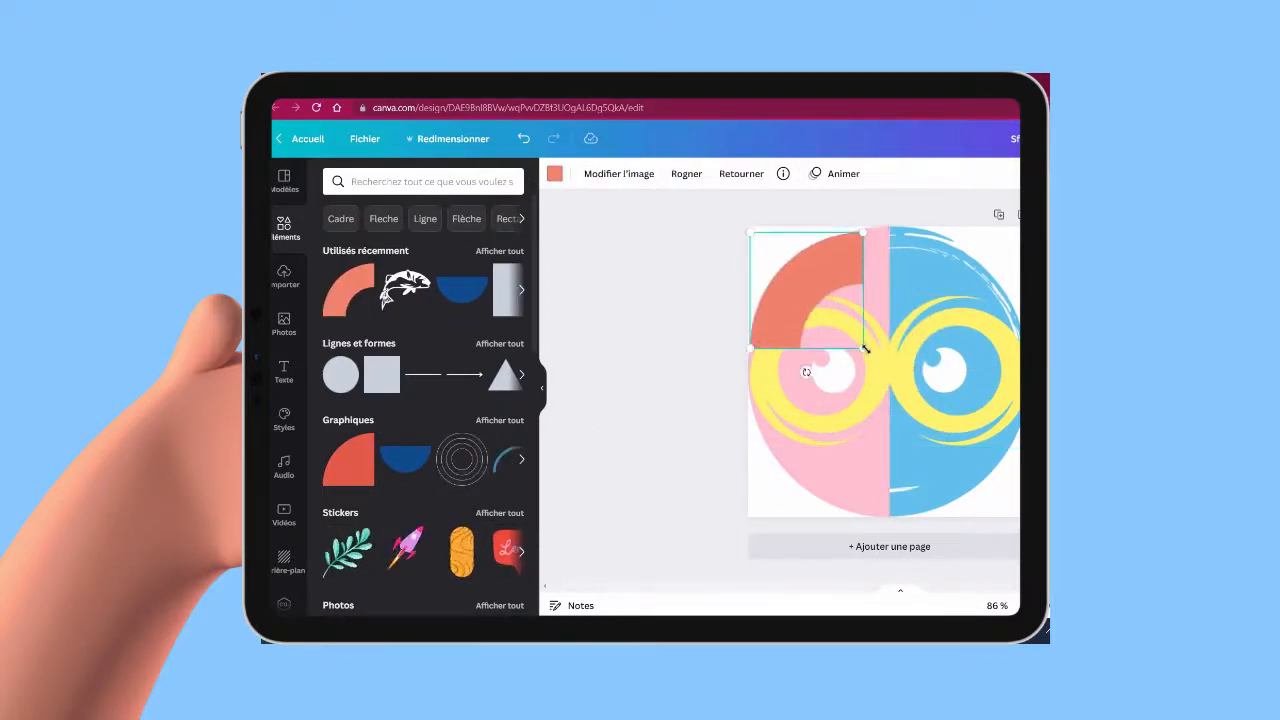
{"action": "left_click_drag", "start_coordinate": [865, 348], "coordinate": [1010, 484]}
{"action": "left_click_drag", "start_coordinate": [922, 370], "coordinate": [980, 307]}
{"action": "left_click_drag", "start_coordinate": [904, 482], "coordinate": [786, 332]}
{"action": "right_click", "coordinate": [929, 374]}
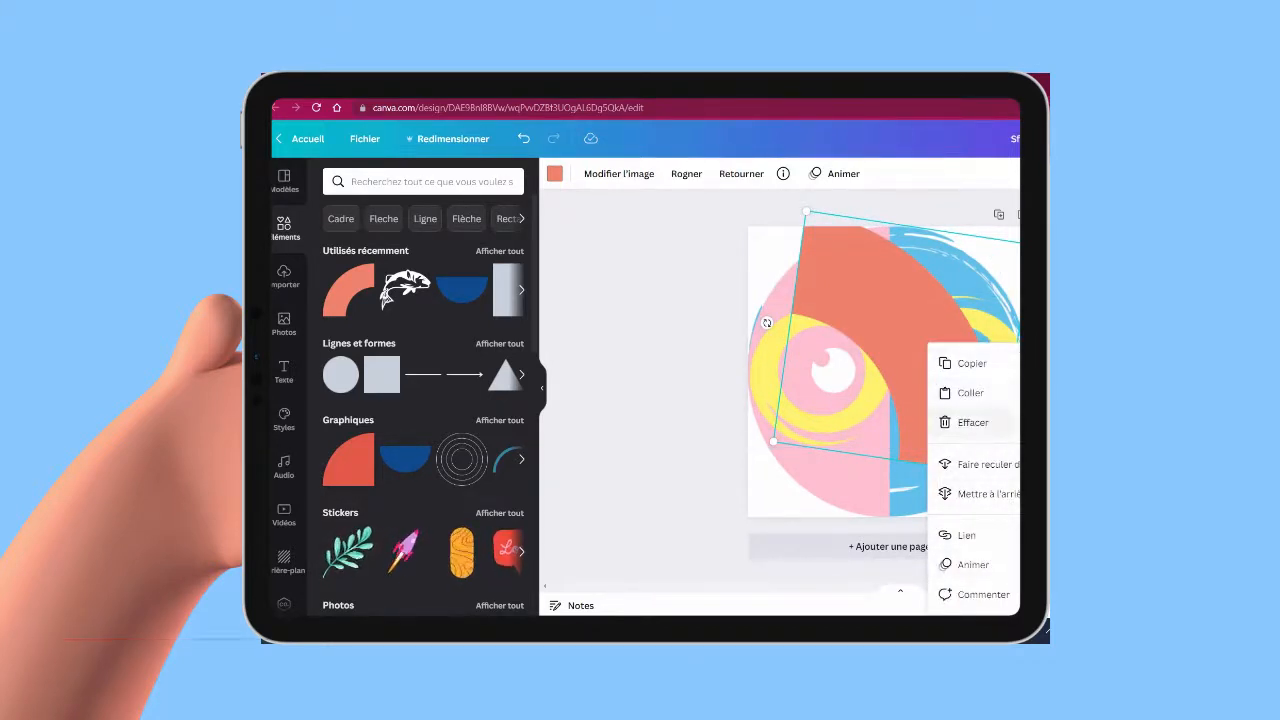
{"action": "left_click", "coordinate": [1010, 424]}
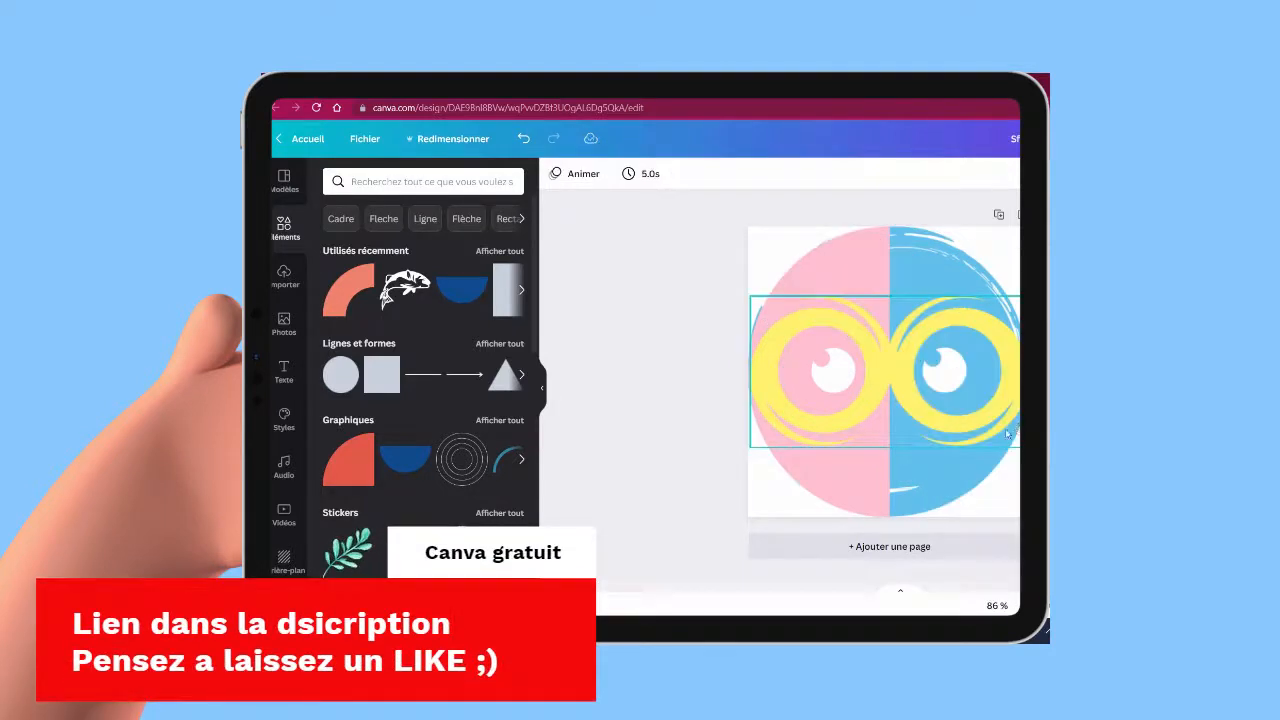
Step: Browse the recommended and trending pictures in the photo library
{"action": "left_click", "coordinate": [284, 322]}
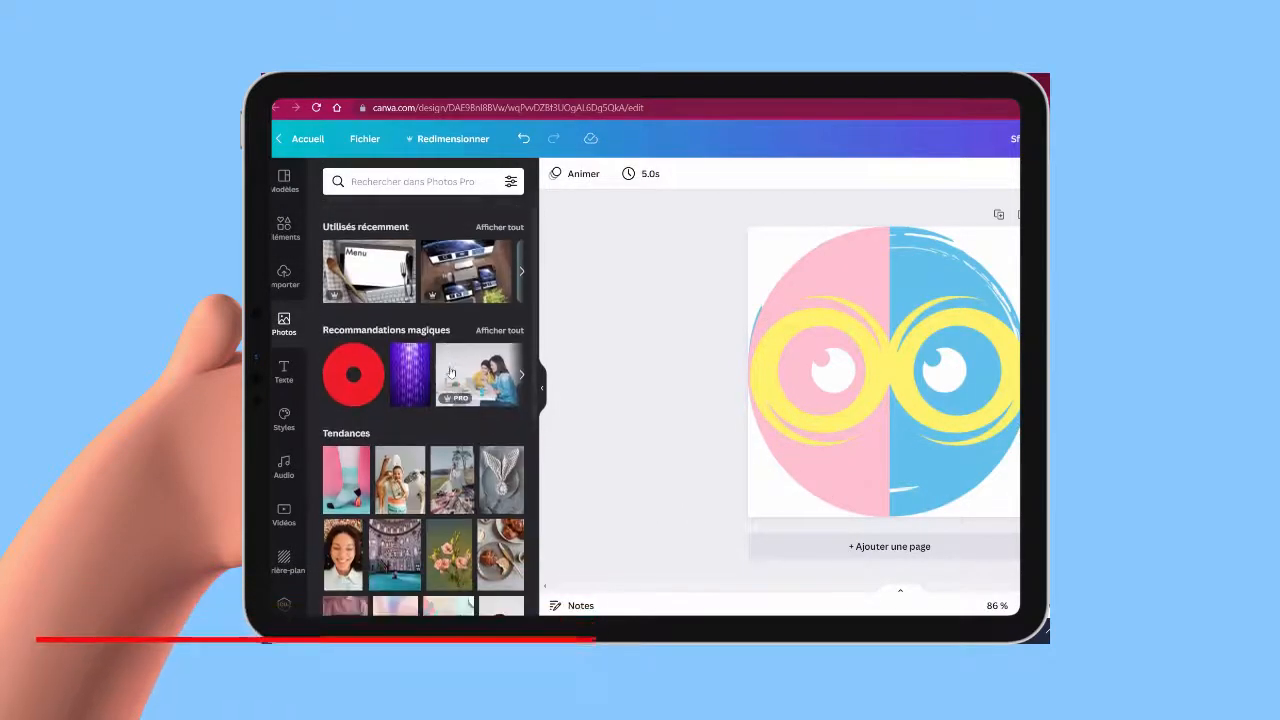
{"action": "scroll", "coordinate": [447, 370], "scroll_direction": "down", "scroll_amount": 10}
{"action": "scroll", "coordinate": [452, 370], "scroll_direction": "down", "scroll_amount": 3}
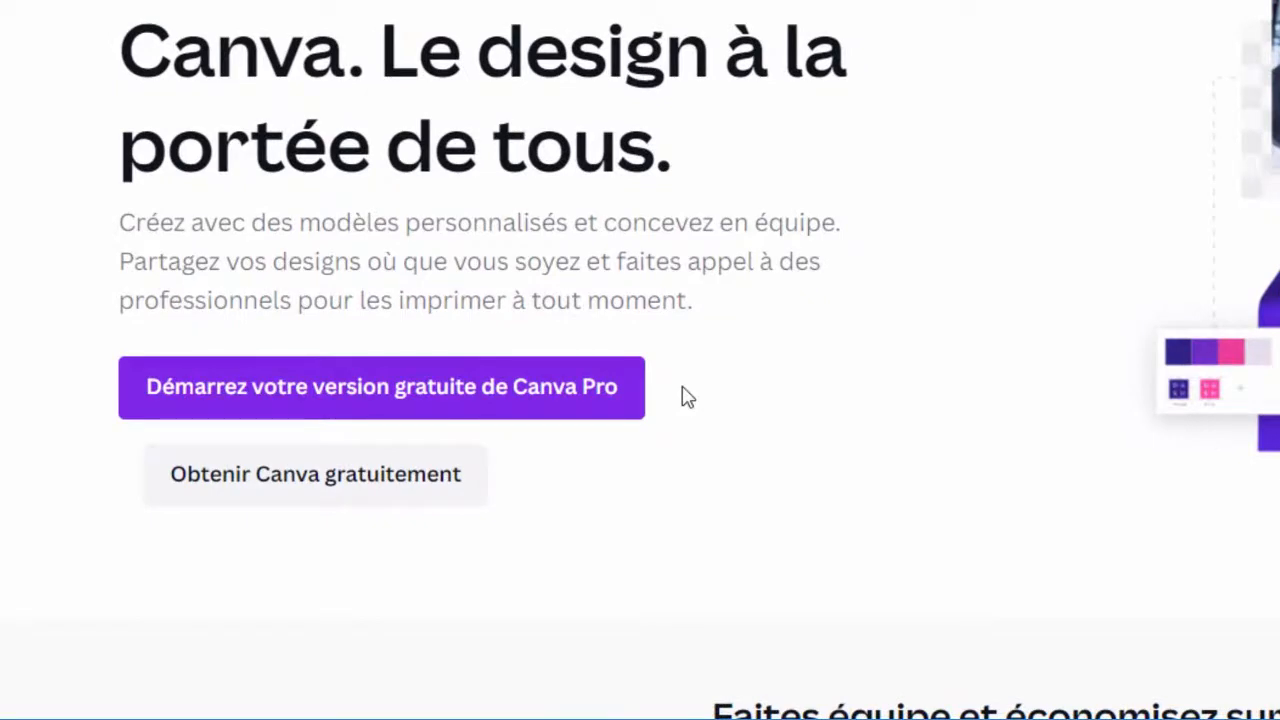
{"action": "left_click", "coordinate": [383, 393]}
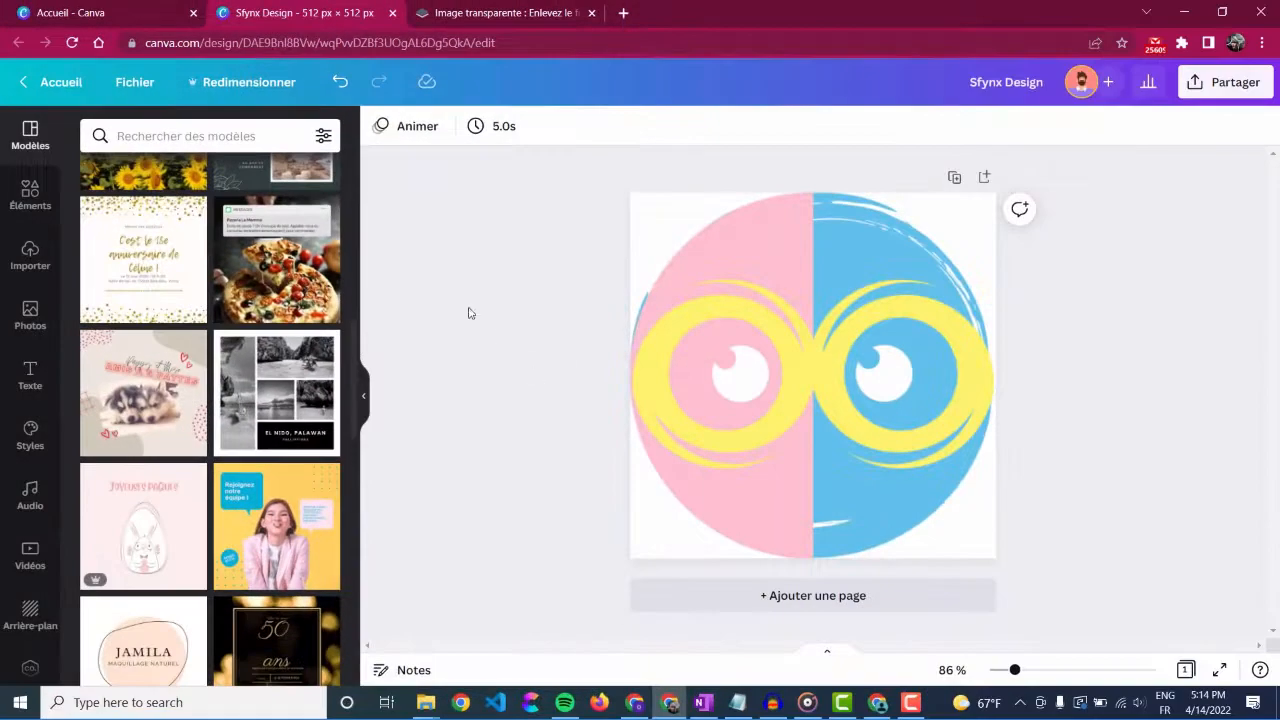
Step: From the home page, create a new design with a custom size of 512 × 512 px
{"action": "left_click", "coordinate": [139, 6]}
{"action": "scroll", "coordinate": [307, 310], "scroll_direction": "up", "scroll_amount": 4}
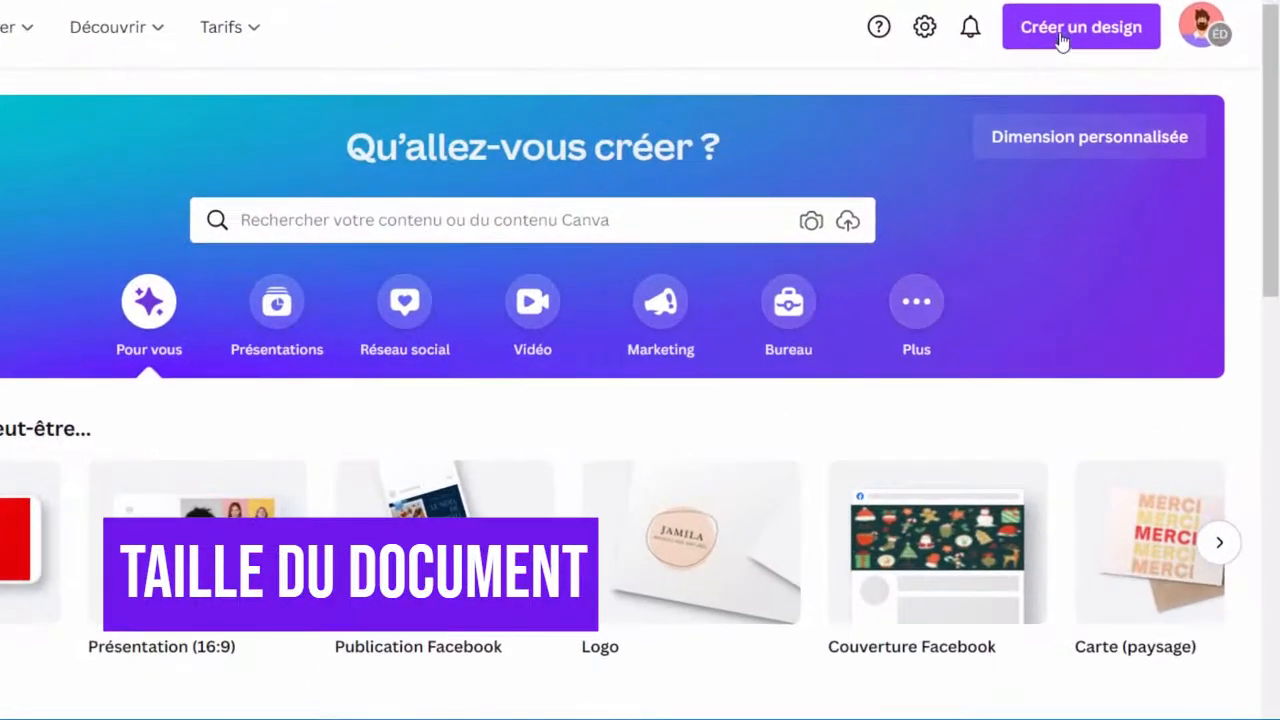
{"action": "left_click", "coordinate": [1110, 83]}
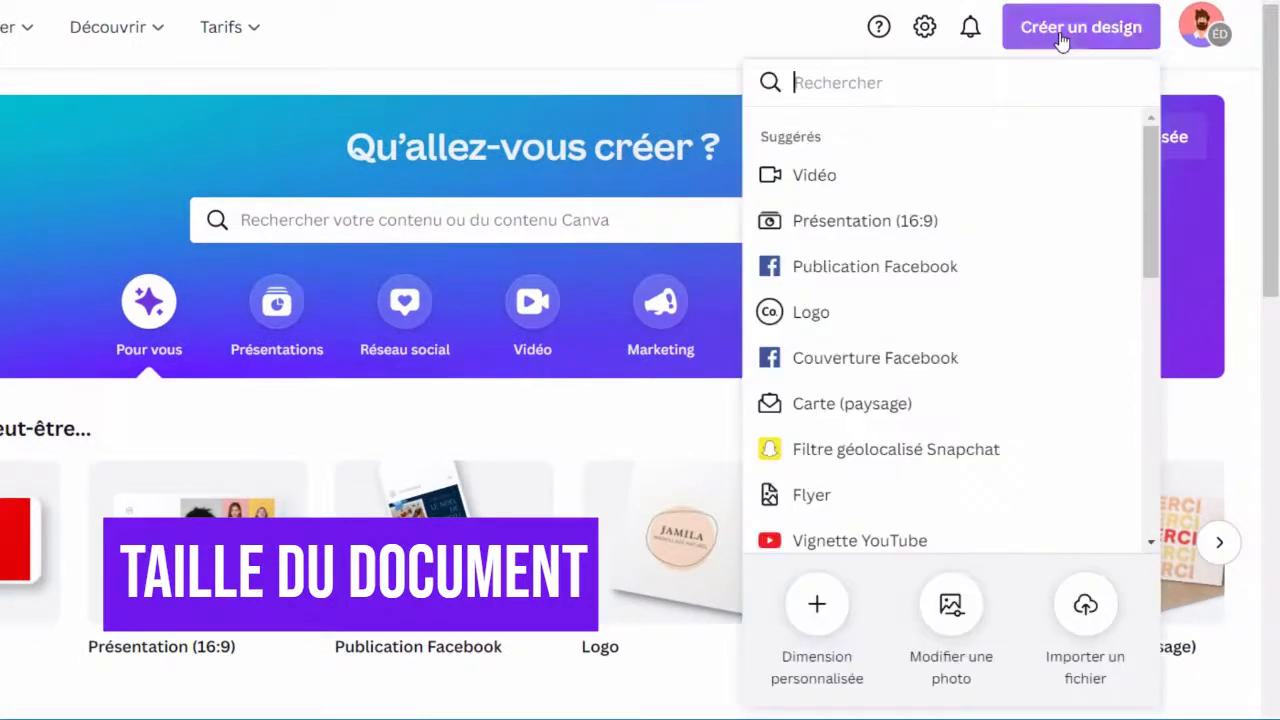
{"action": "left_click", "coordinate": [845, 607]}
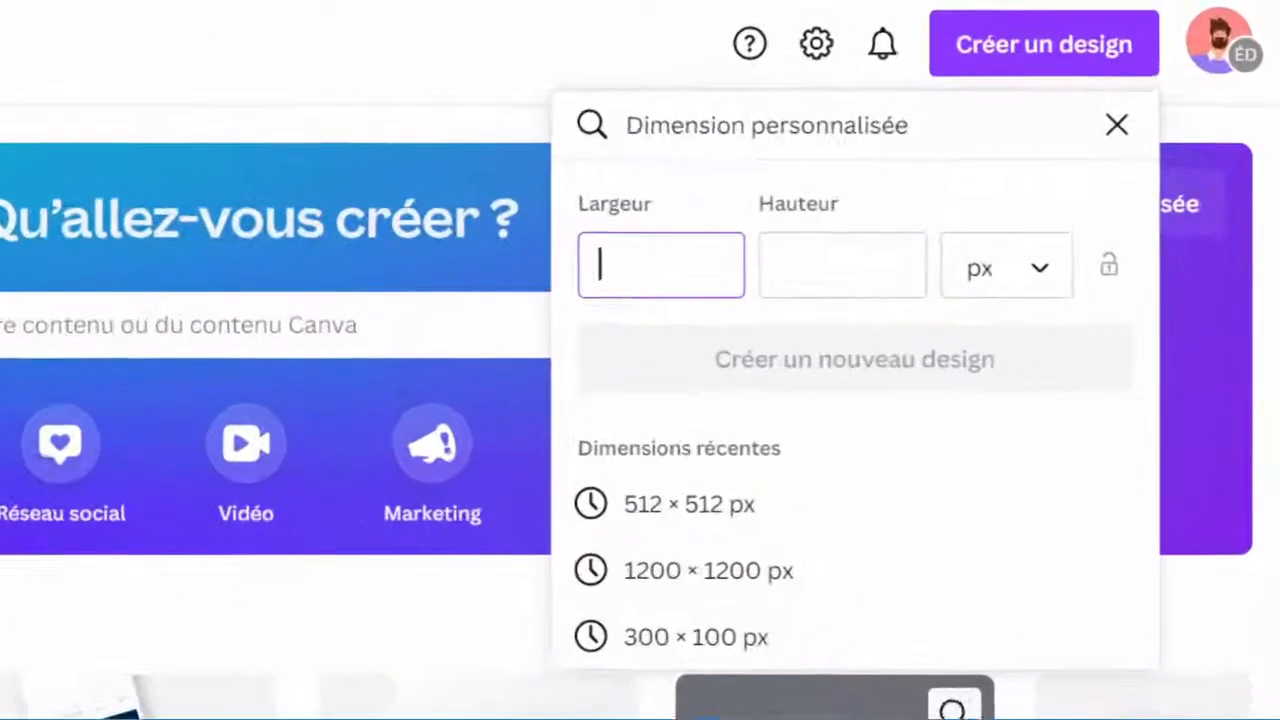
{"action": "type", "text": "512"}
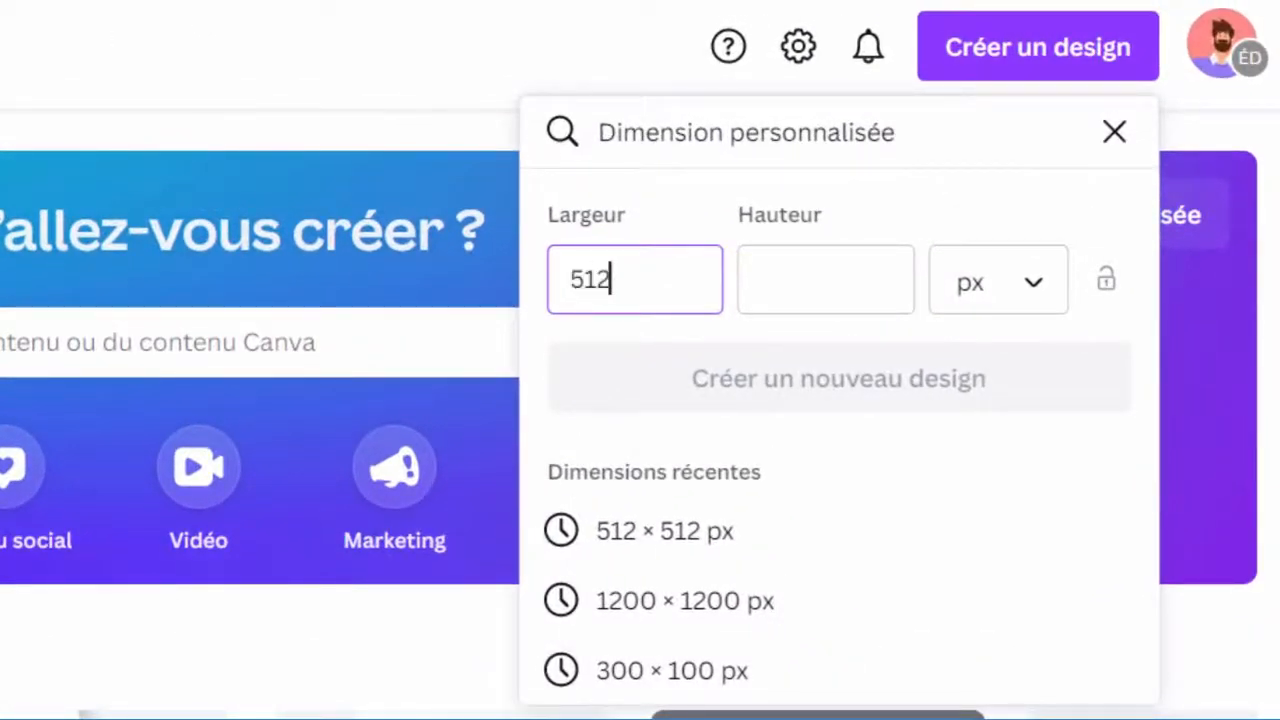
{"action": "key", "text": "Tab"}
{"action": "type", "text": "512"}
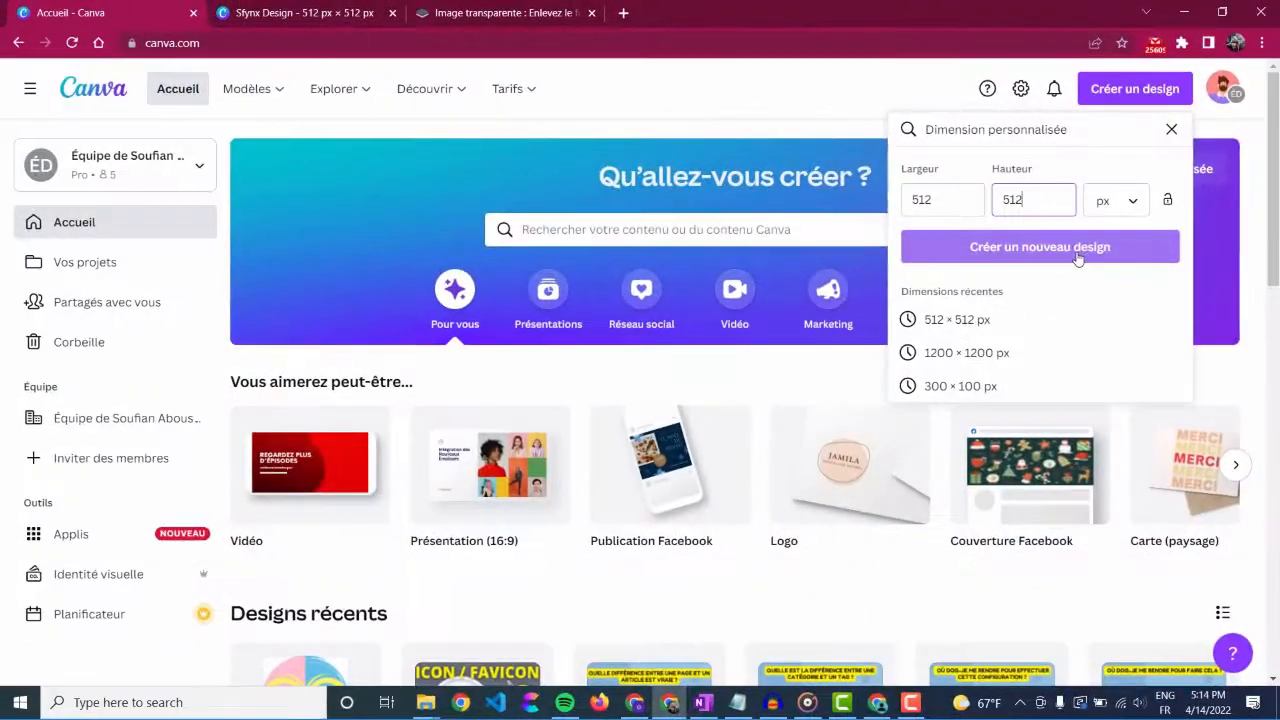
{"action": "left_click", "coordinate": [912, 392]}
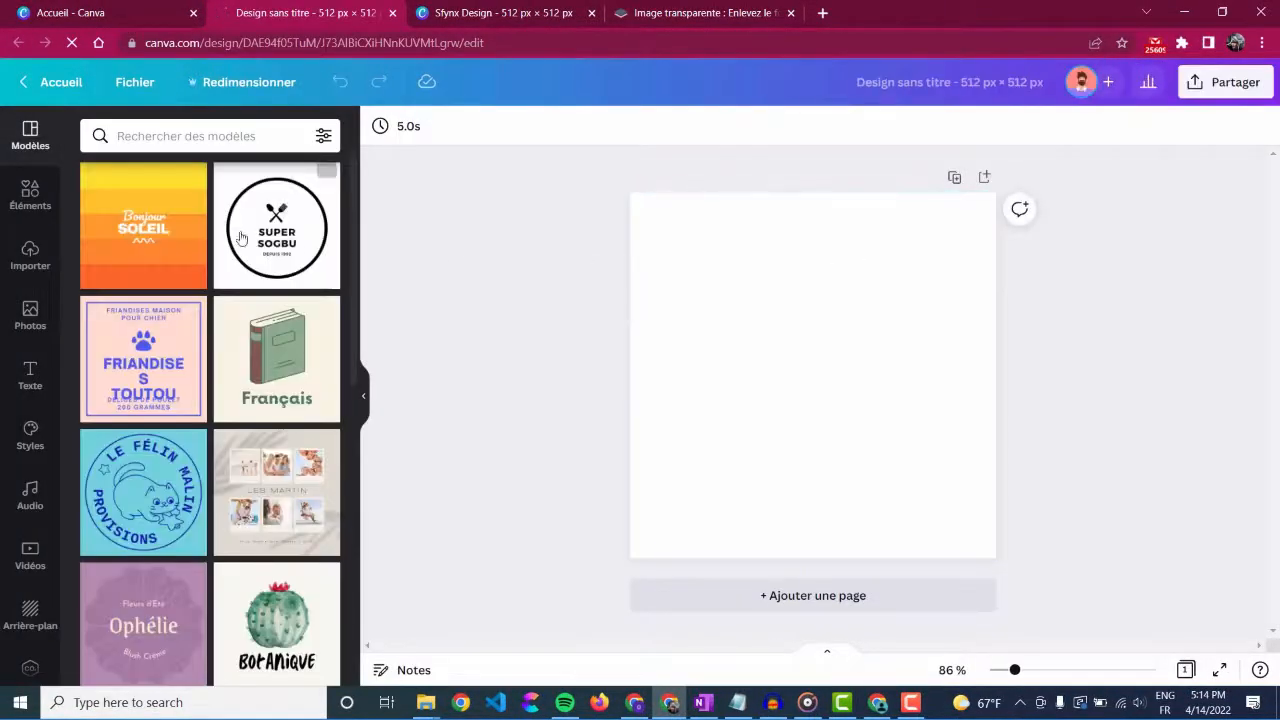
Step: Search the templates for "logo"
{"action": "left_click", "coordinate": [133, 138]}
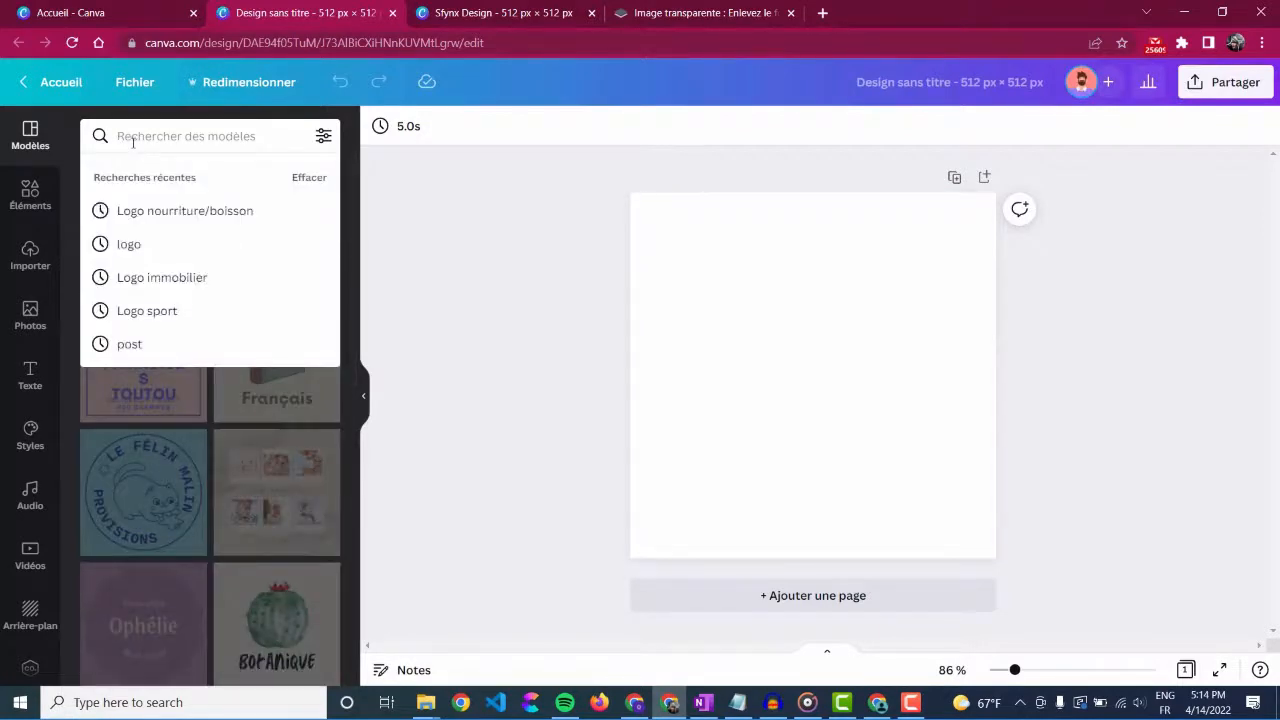
{"action": "type", "text": "logo"}
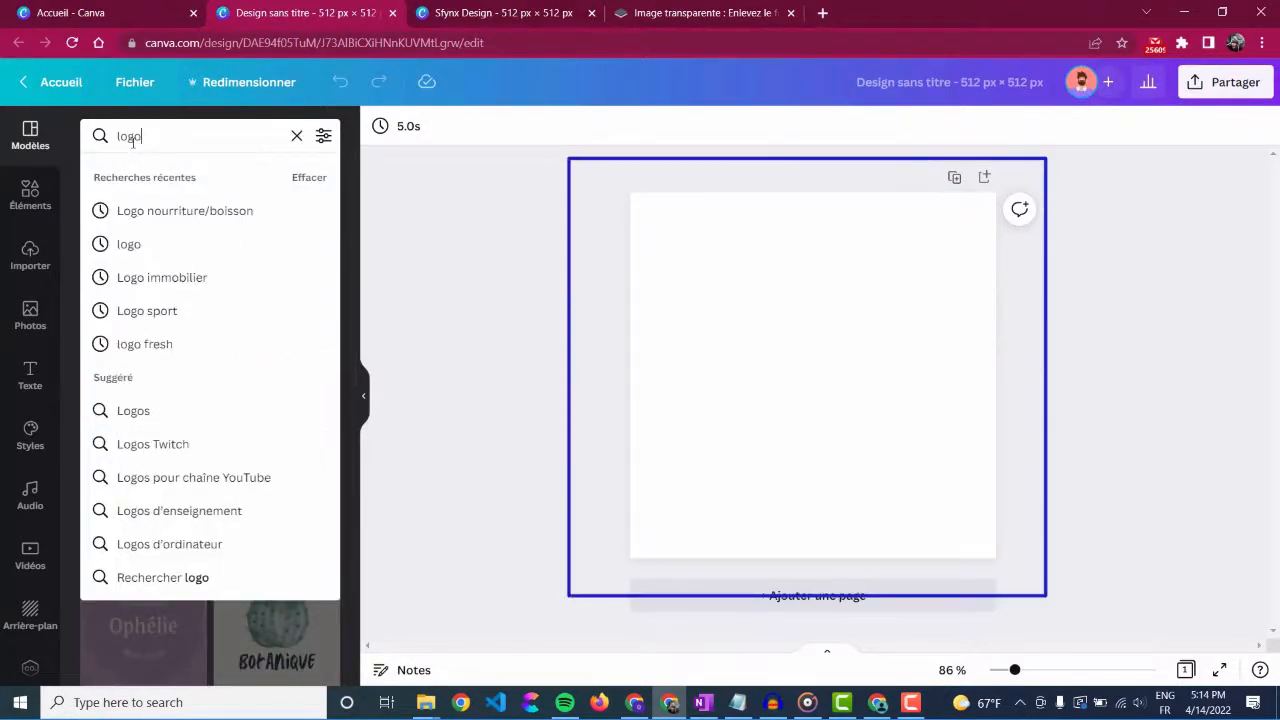
{"action": "key", "text": "Return"}
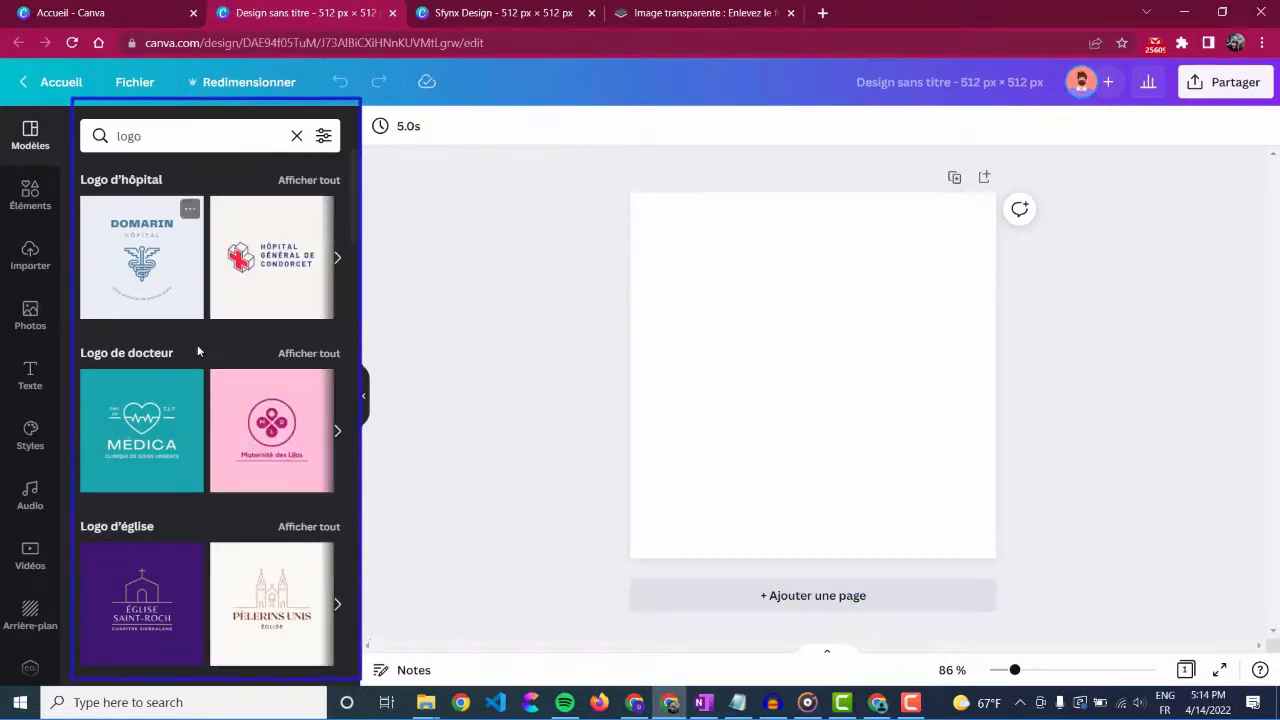
Step: Show all templates of the "Logo nourriture/boisson" category and apply the Pumpkin Coffee House logo to the blank page
{"action": "scroll", "coordinate": [197, 344], "scroll_direction": "down", "scroll_amount": 4}
{"action": "scroll", "coordinate": [200, 384], "scroll_direction": "down", "scroll_amount": 5}
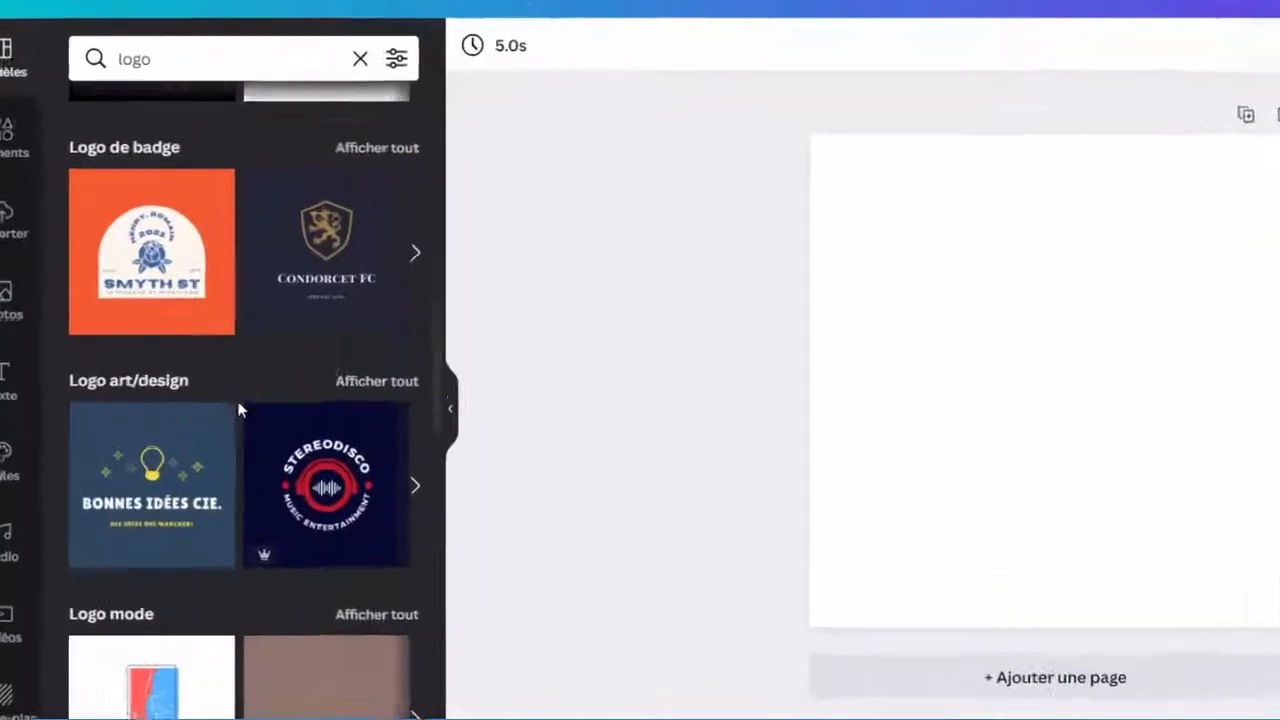
{"action": "scroll", "coordinate": [240, 410], "scroll_direction": "down", "scroll_amount": 5}
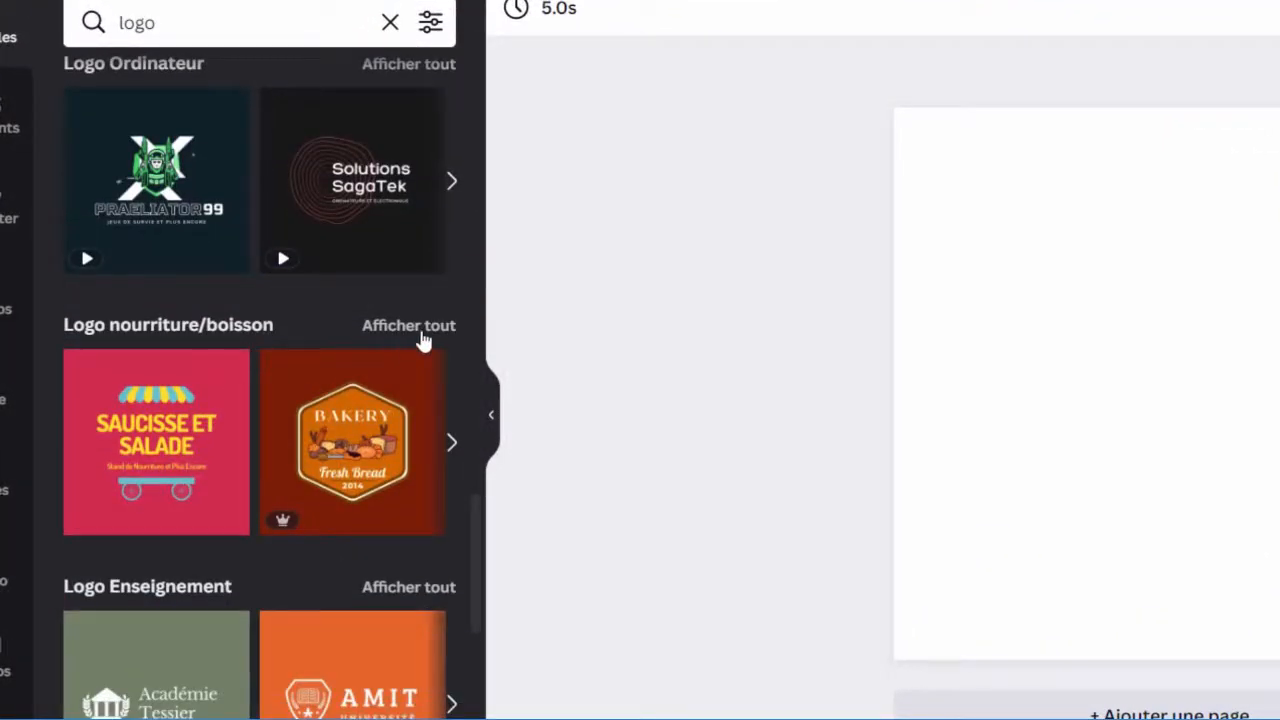
{"action": "left_click", "coordinate": [424, 341]}
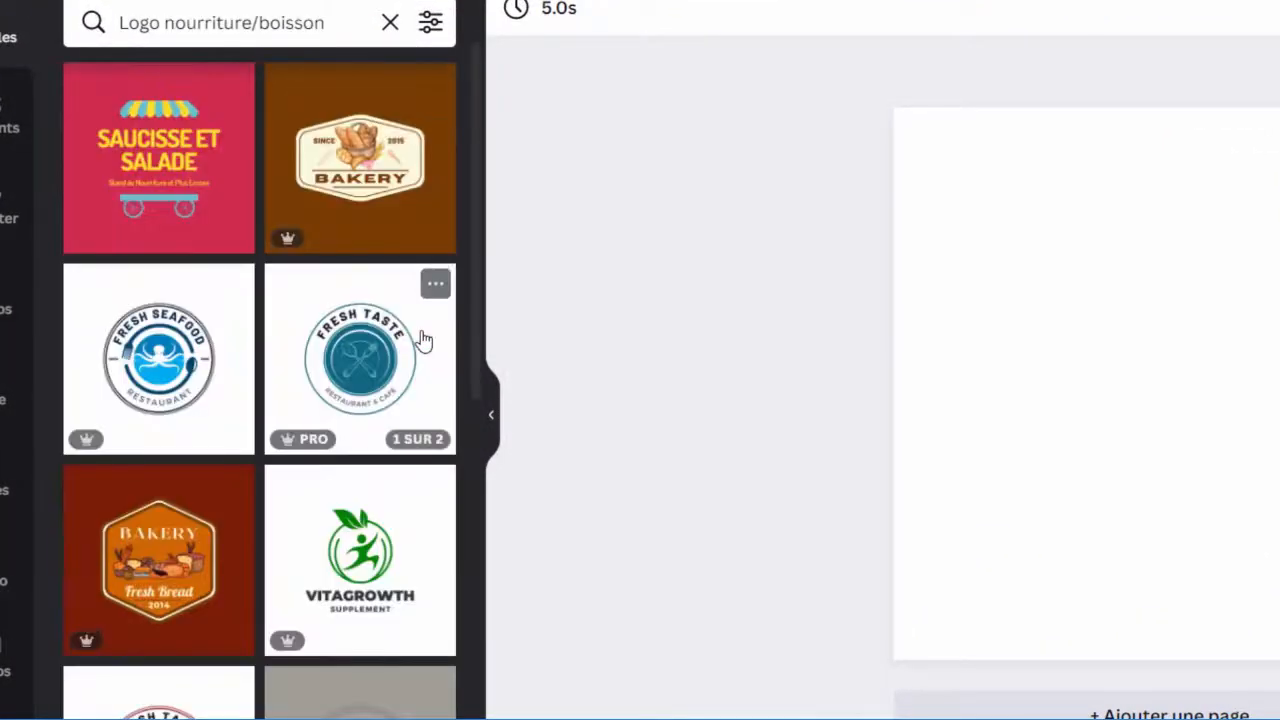
{"action": "scroll", "coordinate": [424, 341], "scroll_direction": "down", "scroll_amount": 8}
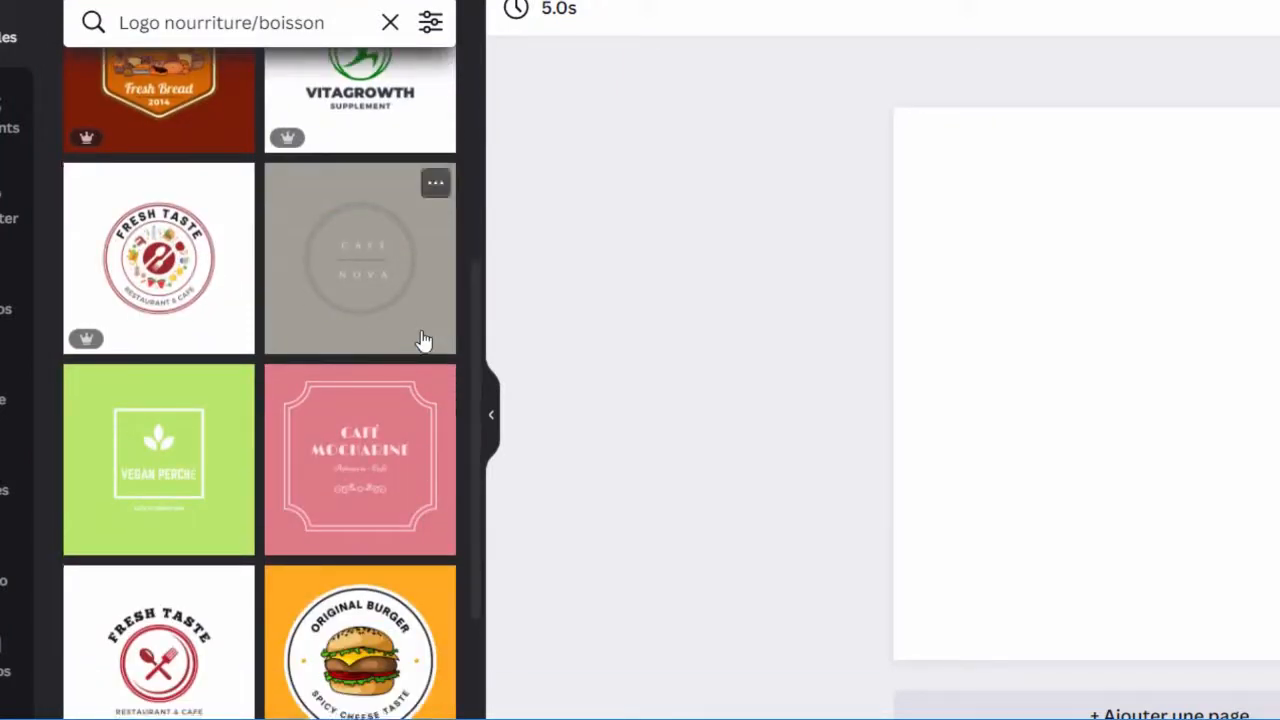
{"action": "scroll", "coordinate": [424, 340], "scroll_direction": "down", "scroll_amount": 12}
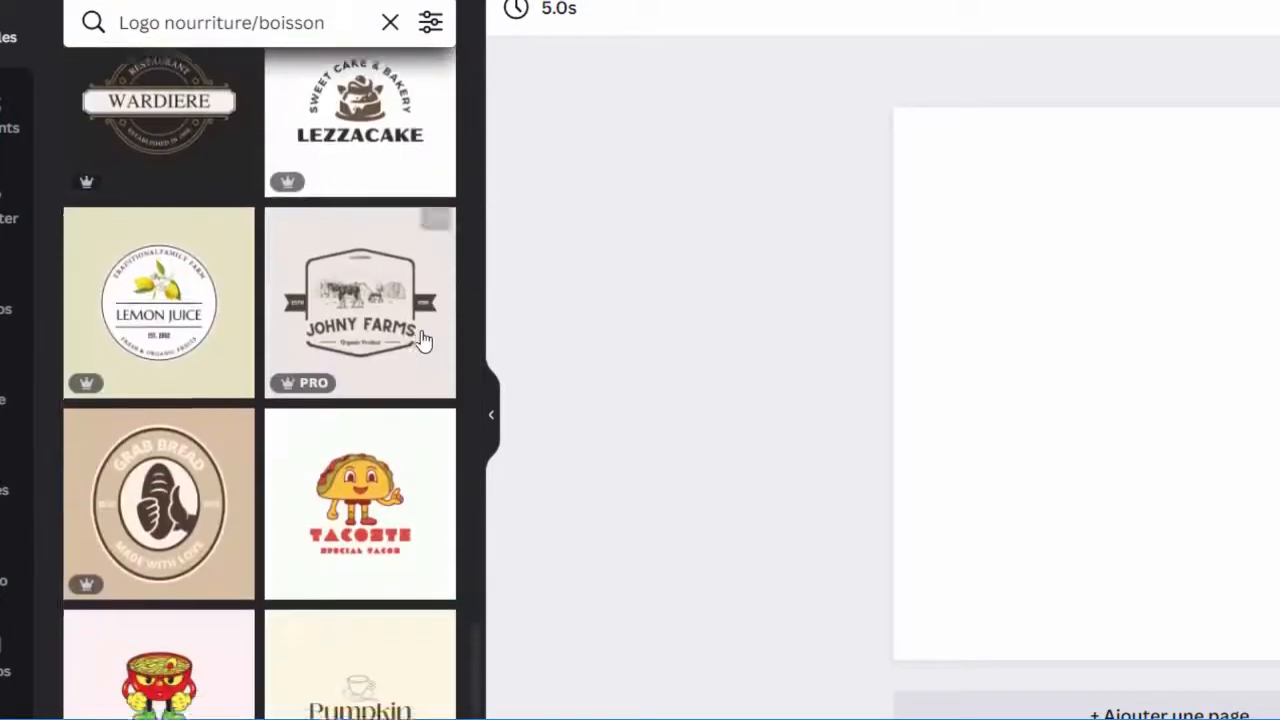
{"action": "scroll", "coordinate": [424, 341], "scroll_direction": "down", "scroll_amount": 1}
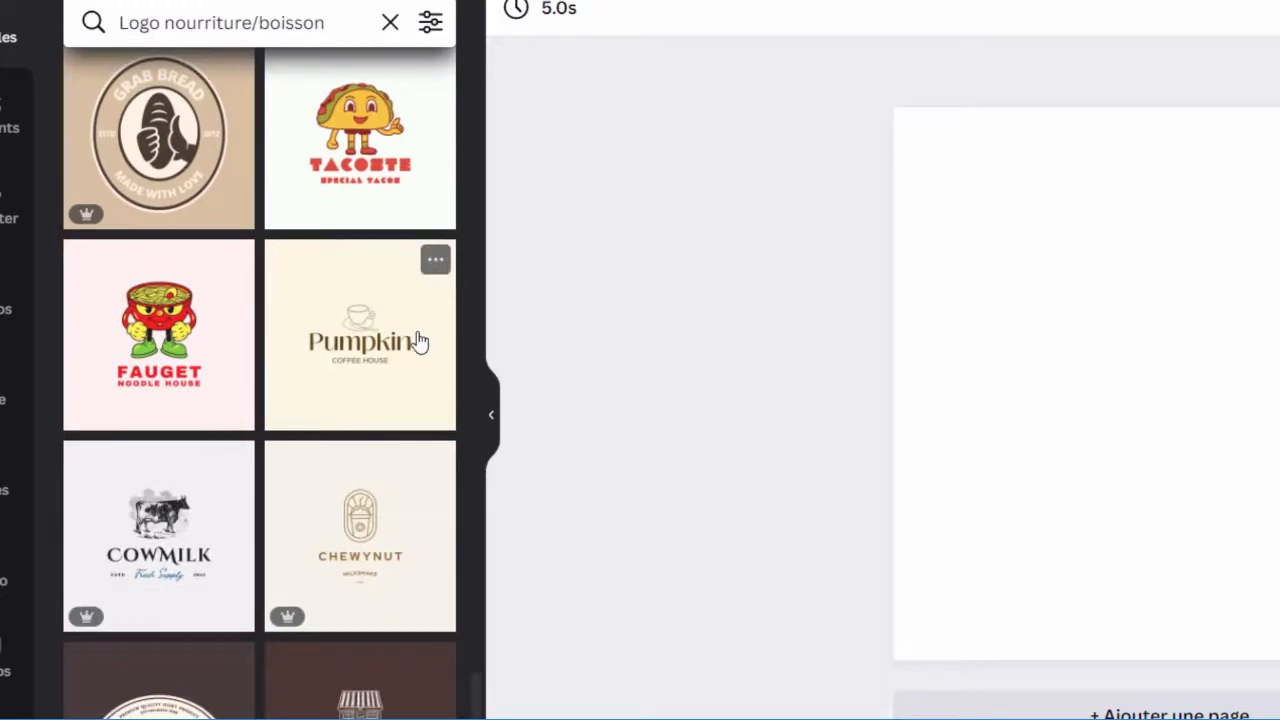
{"action": "left_click", "coordinate": [370, 353]}
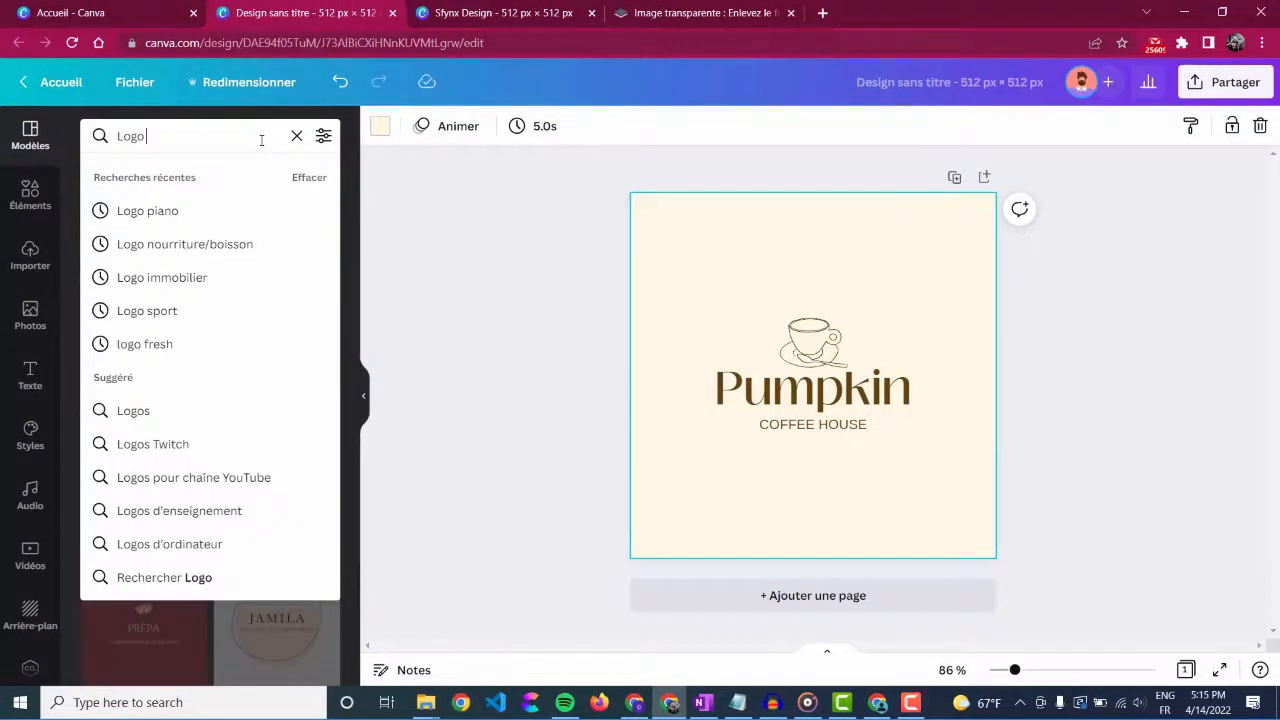
Step: Search the templates for "Logo restaurant" and look through the suggested designs
{"action": "type", "text": "restaurant"}
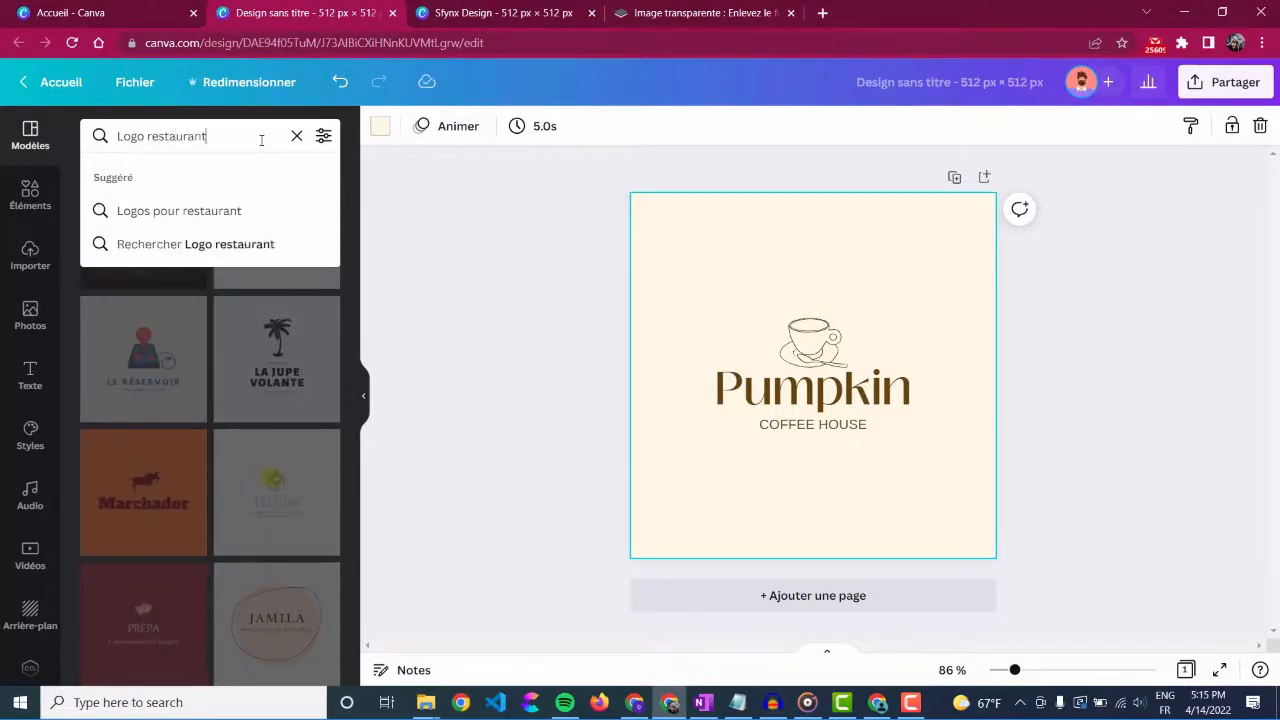
{"action": "key", "text": "Return"}
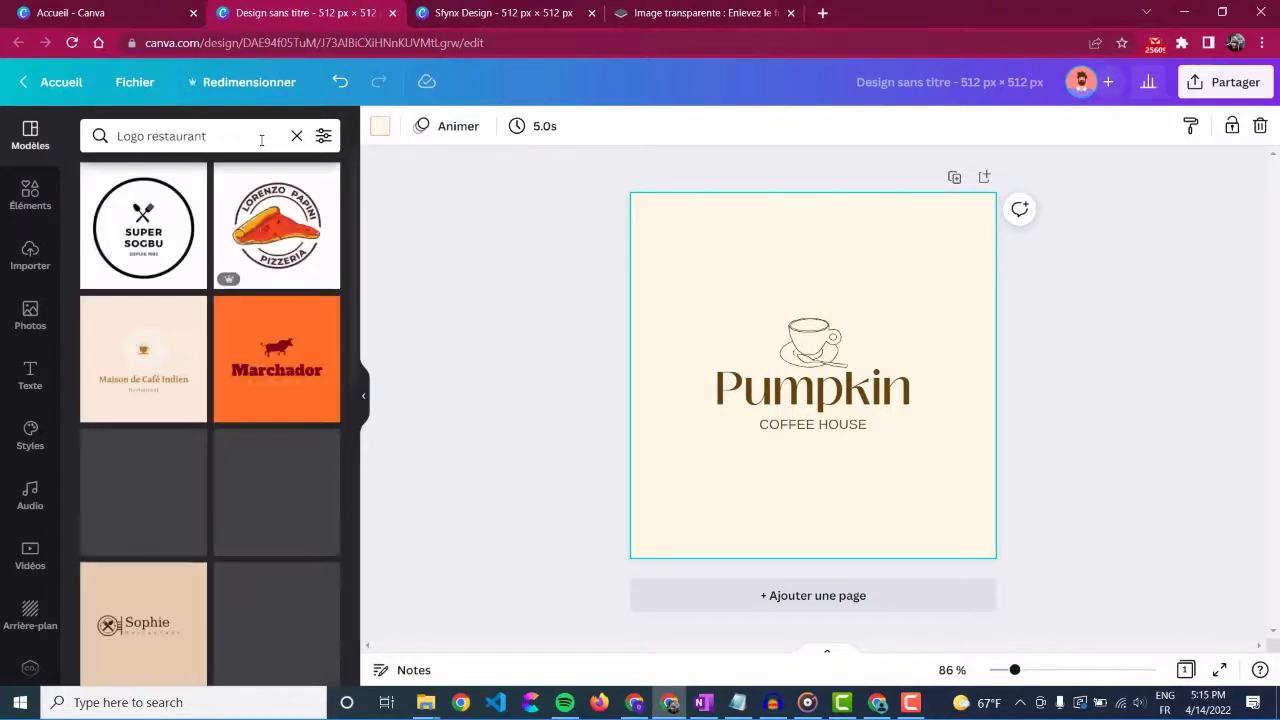
{"action": "scroll", "coordinate": [276, 226], "scroll_direction": "down", "scroll_amount": 10}
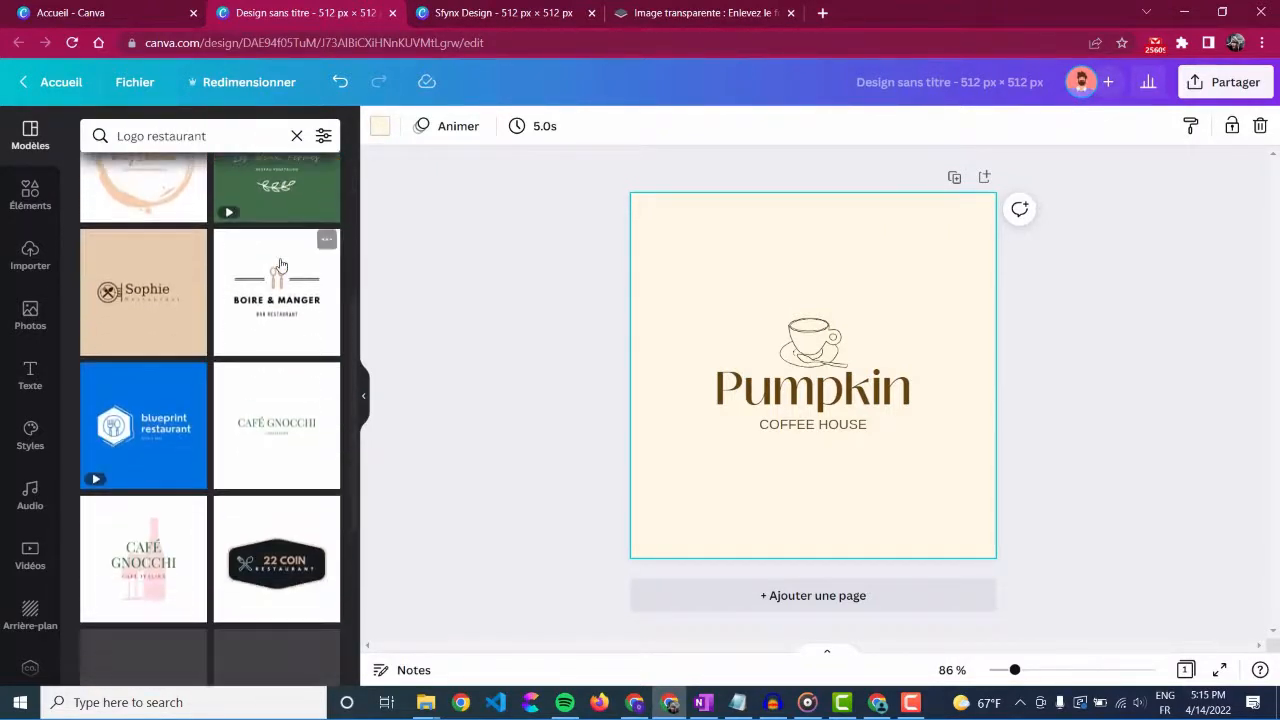
{"action": "scroll", "coordinate": [231, 468], "scroll_direction": "down", "scroll_amount": 2}
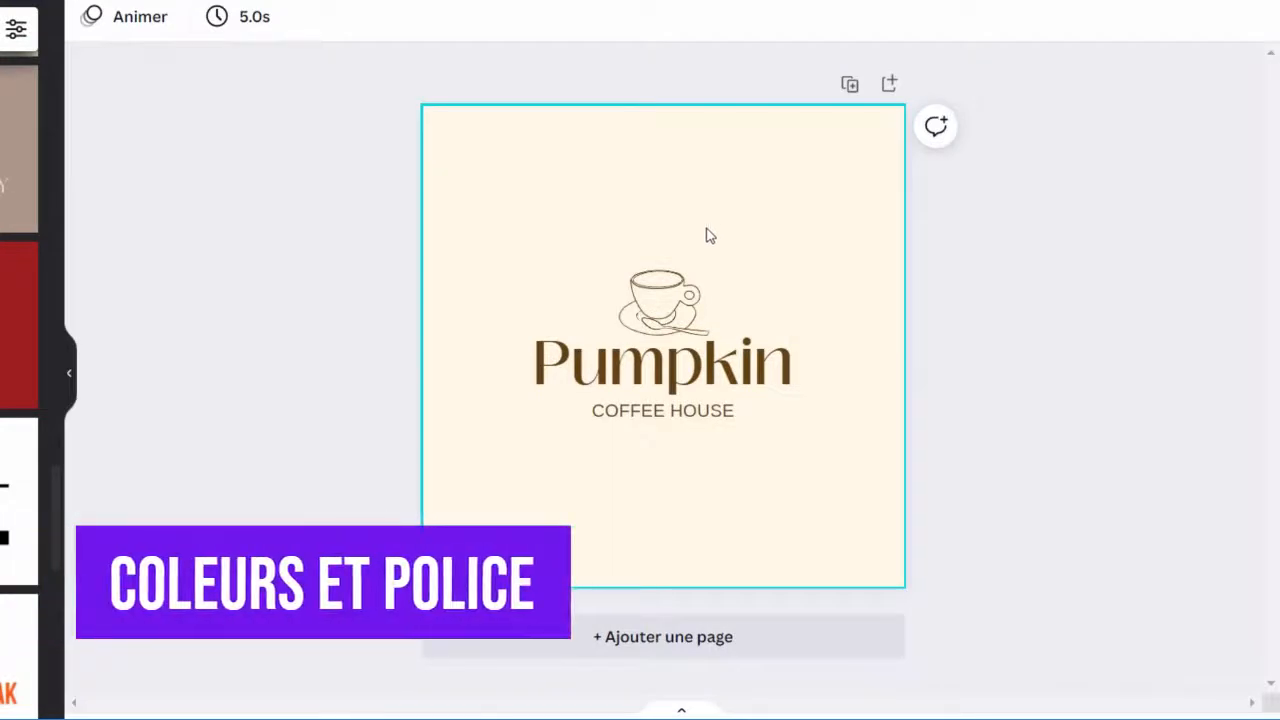
Step: Examine the separate parts of the logo by selecting the cup drawing, the Pumpkin title and the Coffee House tagline
{"action": "left_click", "coordinate": [683, 279]}
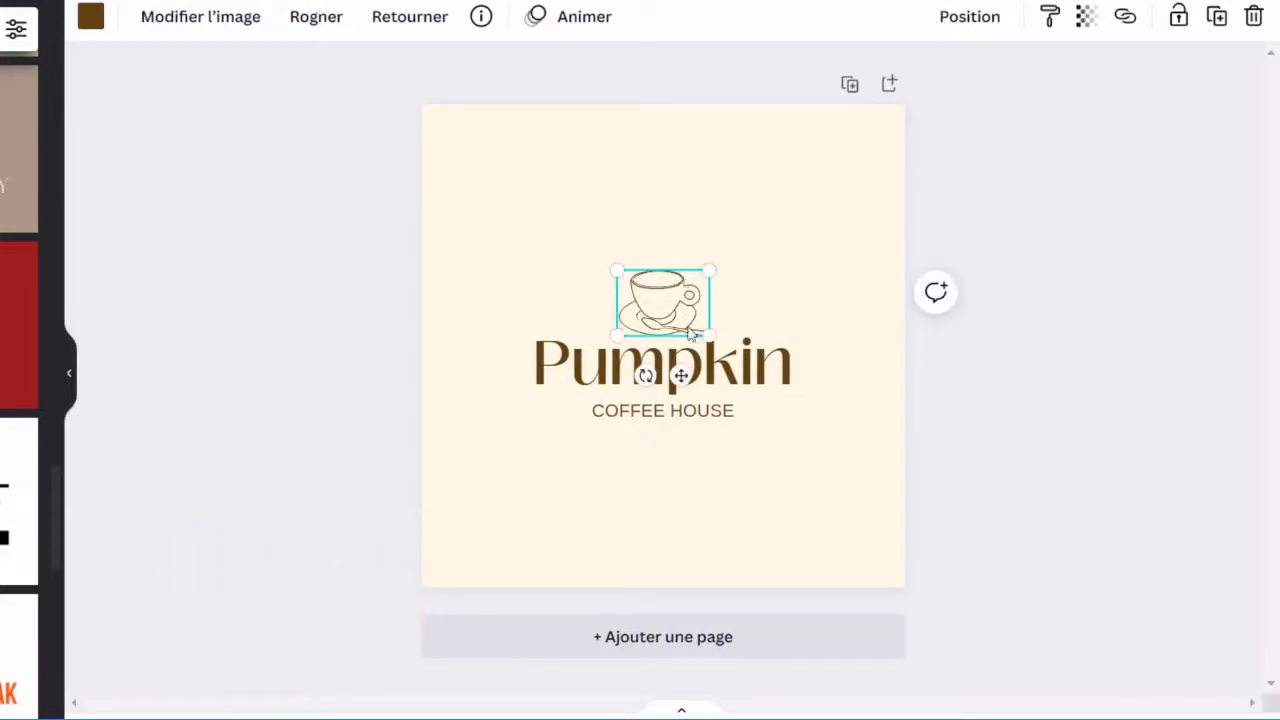
{"action": "left_click", "coordinate": [663, 380]}
{"action": "left_click", "coordinate": [663, 330]}
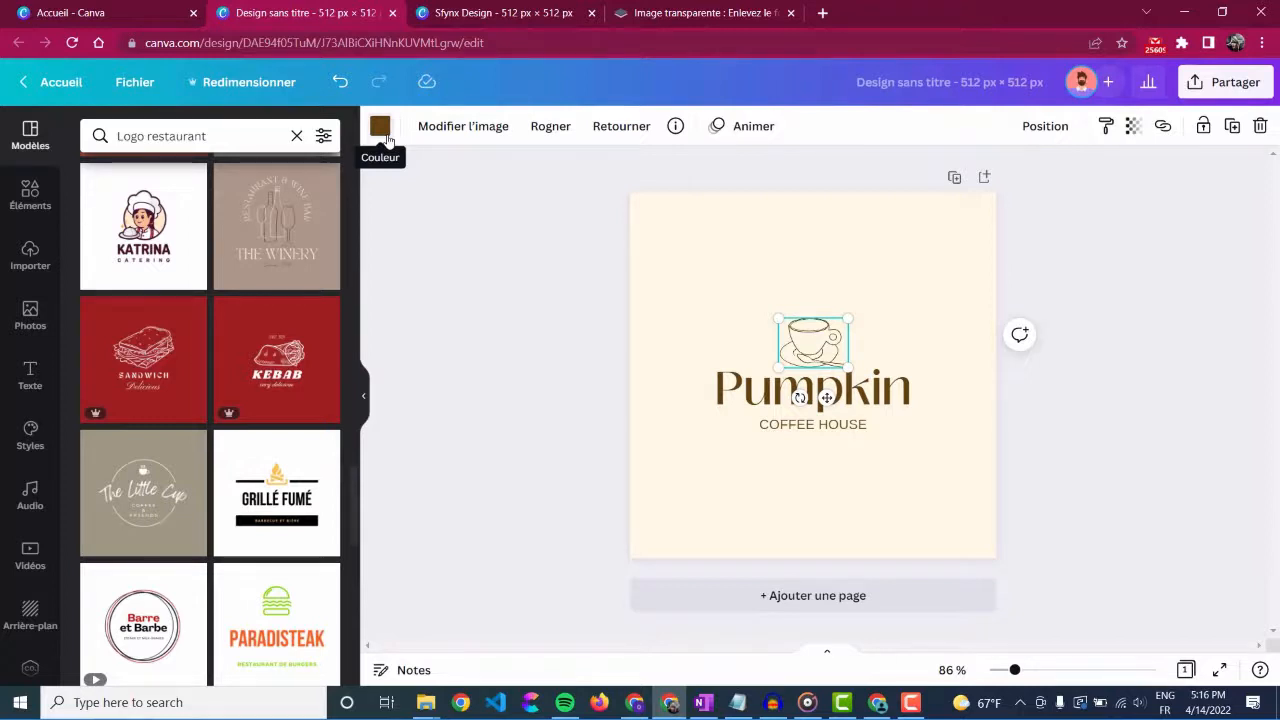
{"action": "left_click", "coordinate": [720, 405]}
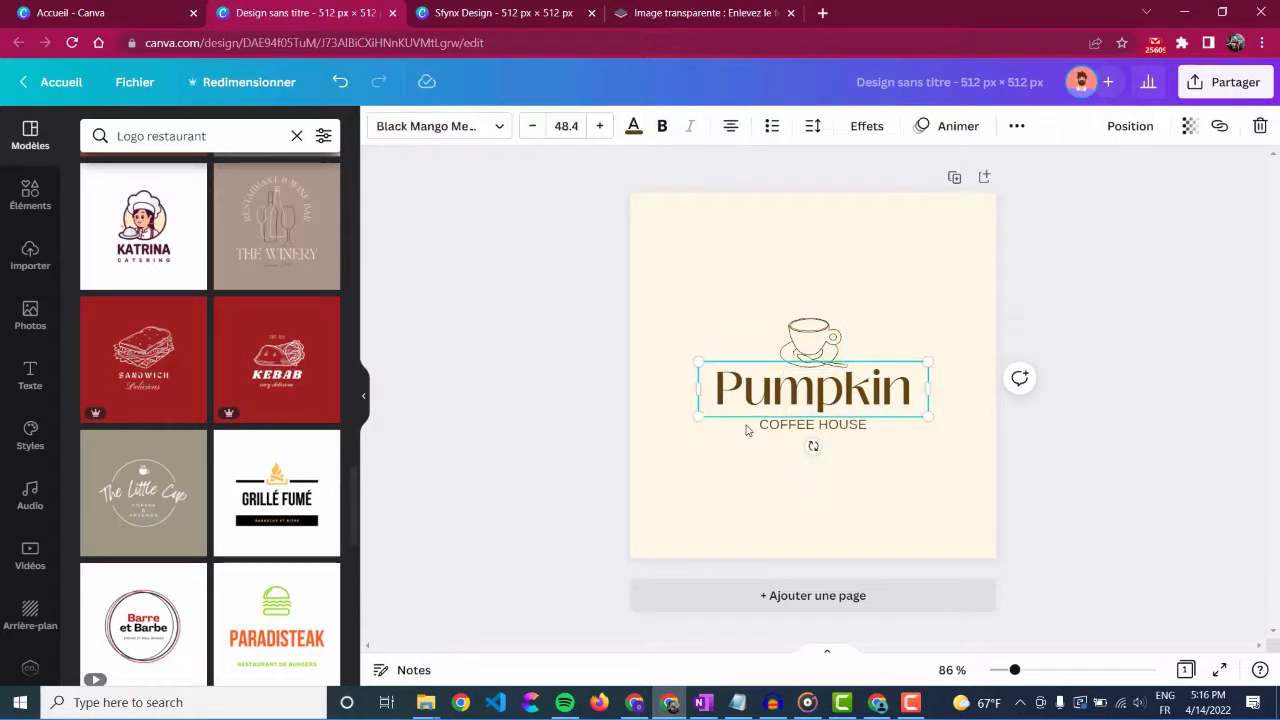
{"action": "left_click", "coordinate": [749, 429]}
Step: Recolour the cup drawing with the custom dark brown #34240B and apply the same colour to the Pumpkin title
{"action": "left_click", "coordinate": [810, 336]}
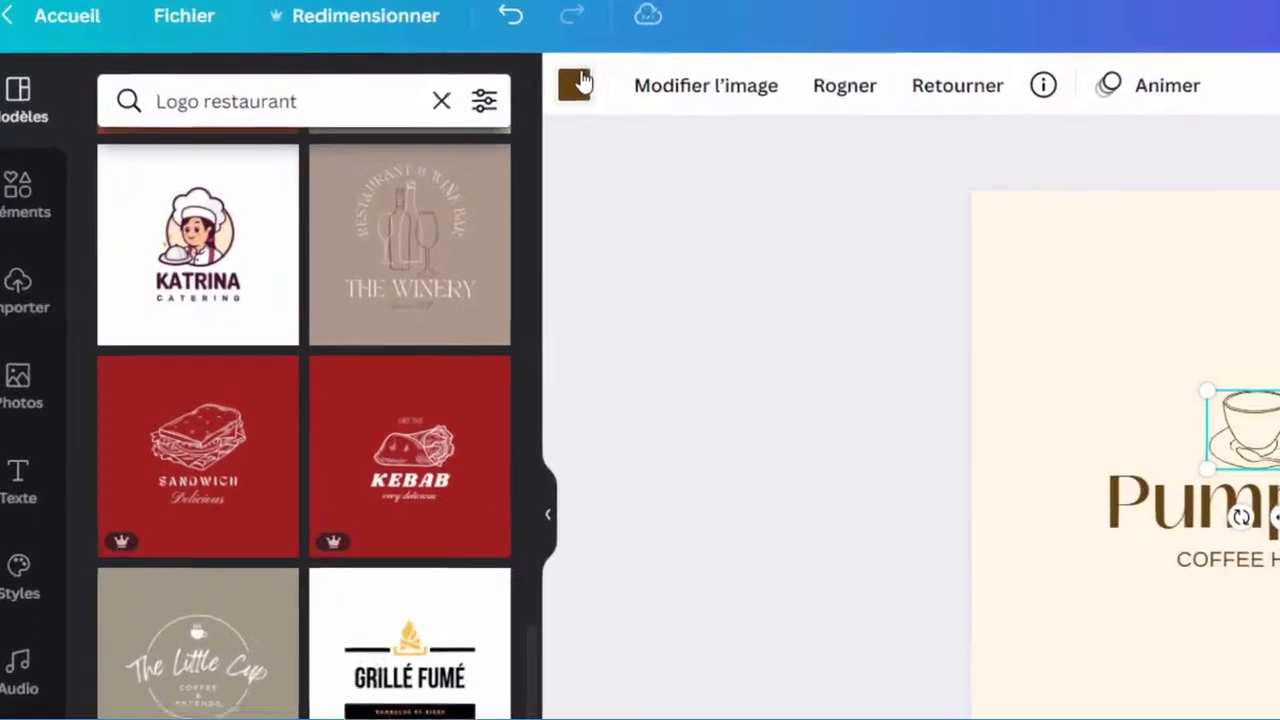
{"action": "left_click", "coordinate": [385, 123]}
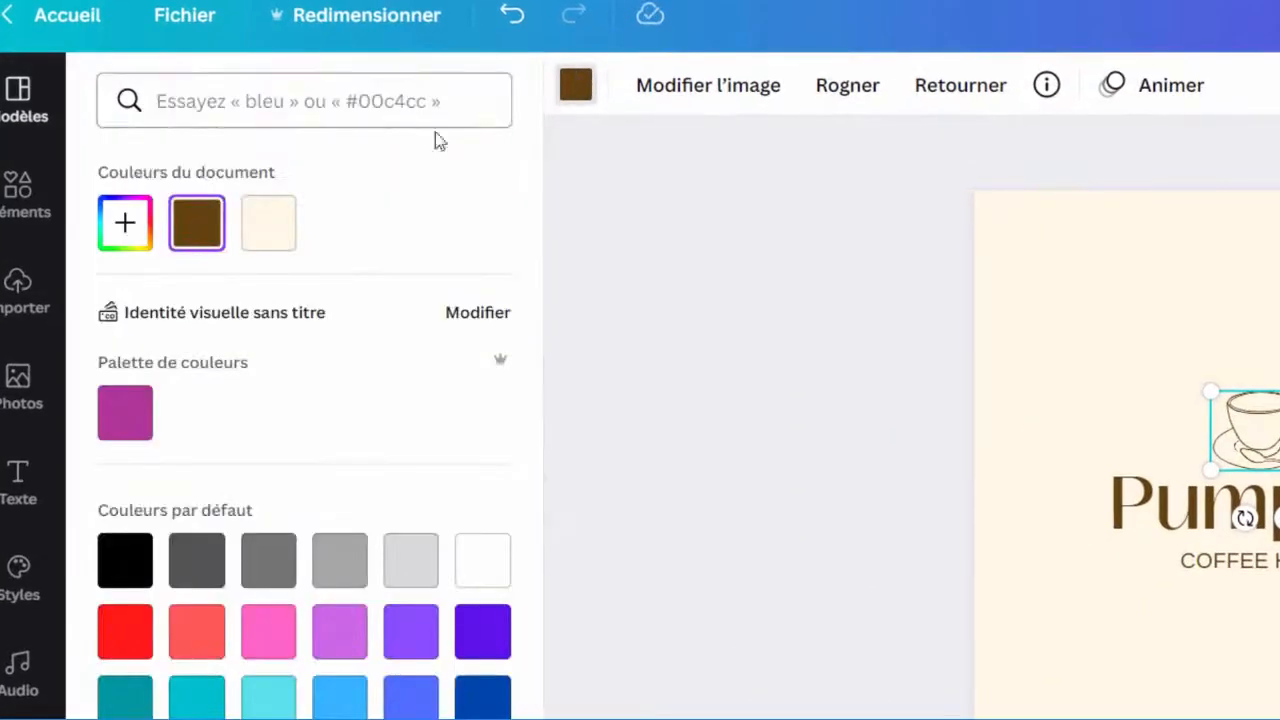
{"action": "left_click", "coordinate": [126, 224]}
{"action": "left_click_drag", "start_coordinate": [352, 370], "coordinate": [400, 400]}
{"action": "left_click", "coordinate": [341, 487]}
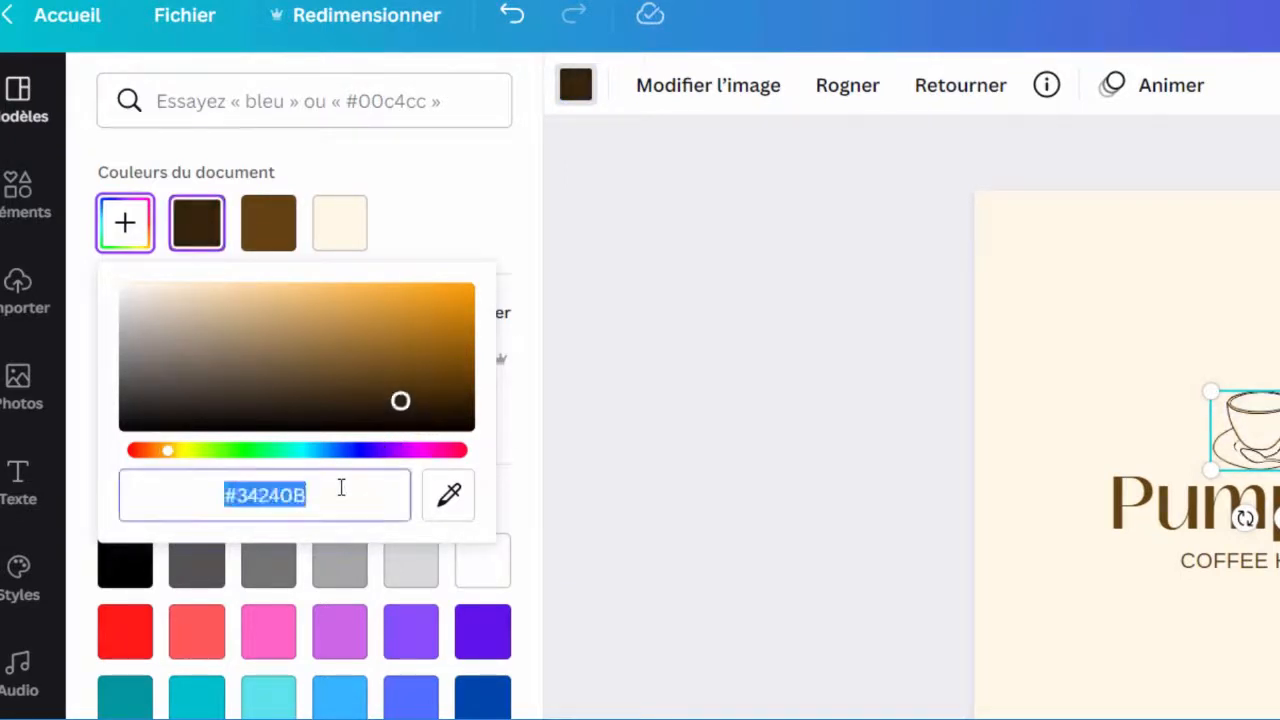
{"action": "left_click", "coordinate": [538, 485]}
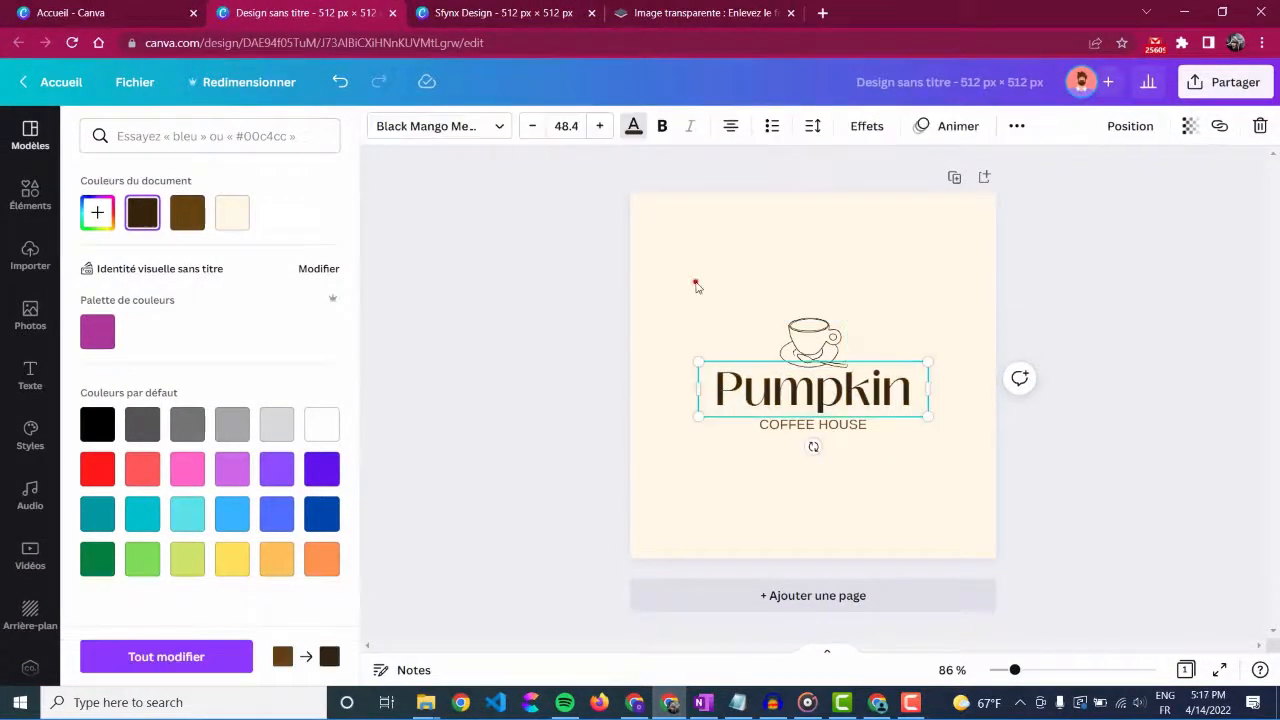
{"action": "left_click", "coordinate": [696, 281]}
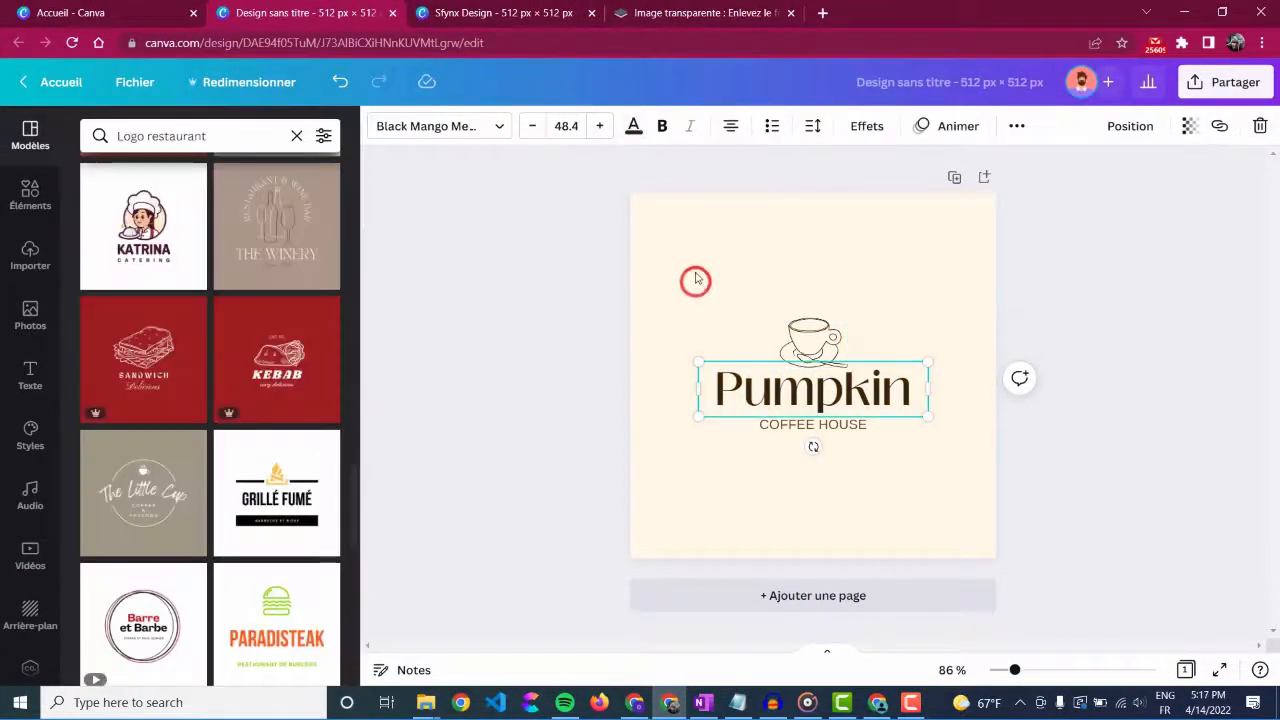
Step: Change the page background colour to white
{"action": "left_click", "coordinate": [690, 238]}
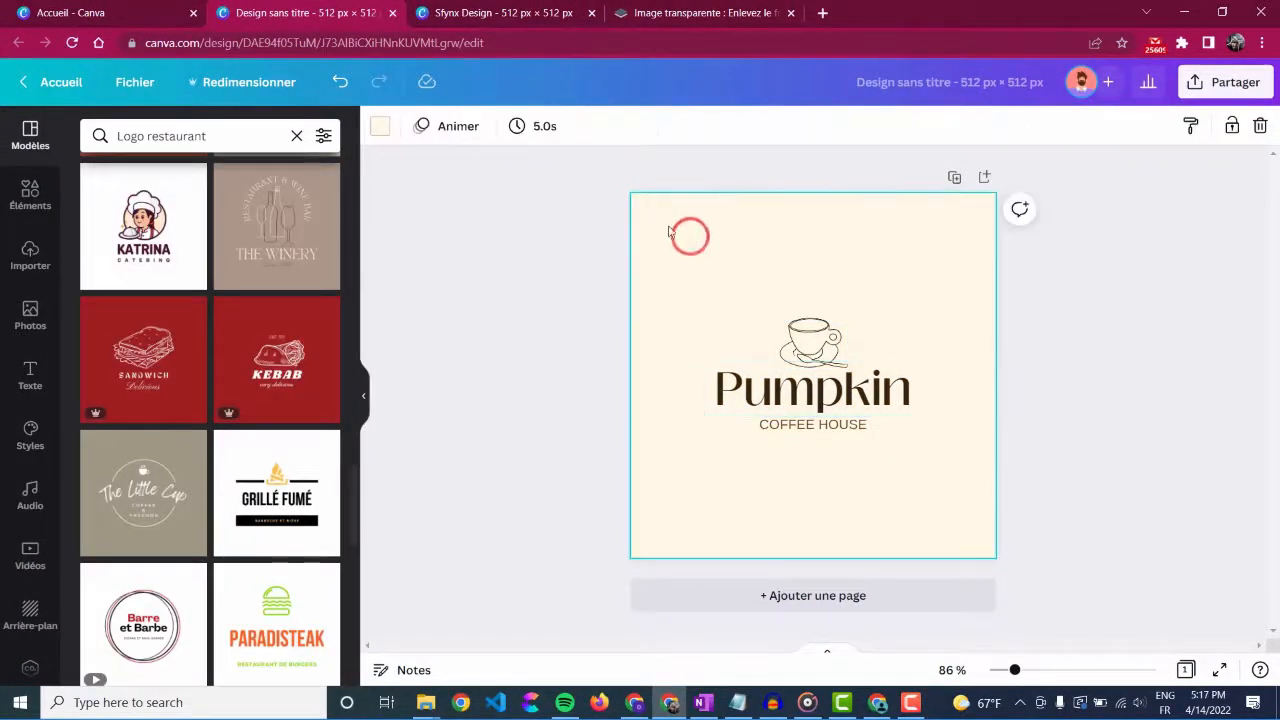
{"action": "left_click", "coordinate": [383, 127]}
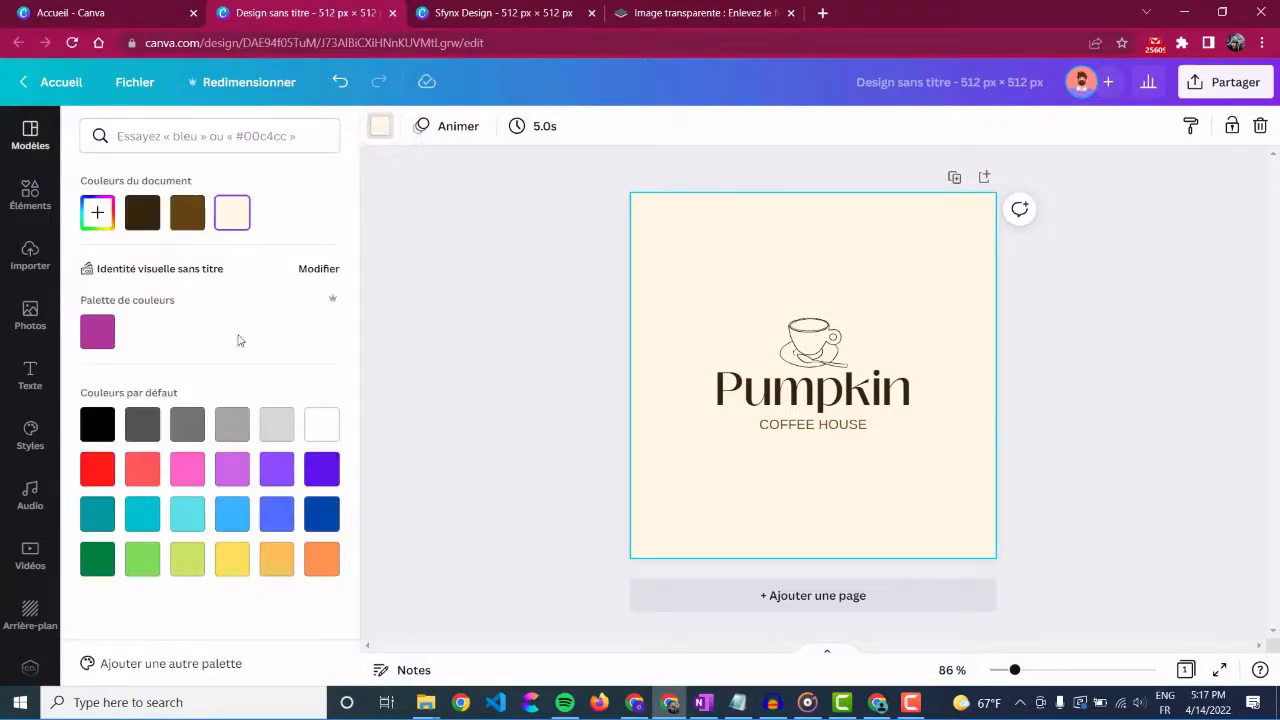
{"action": "left_click", "coordinate": [321, 425]}
{"action": "left_click", "coordinate": [560, 405]}
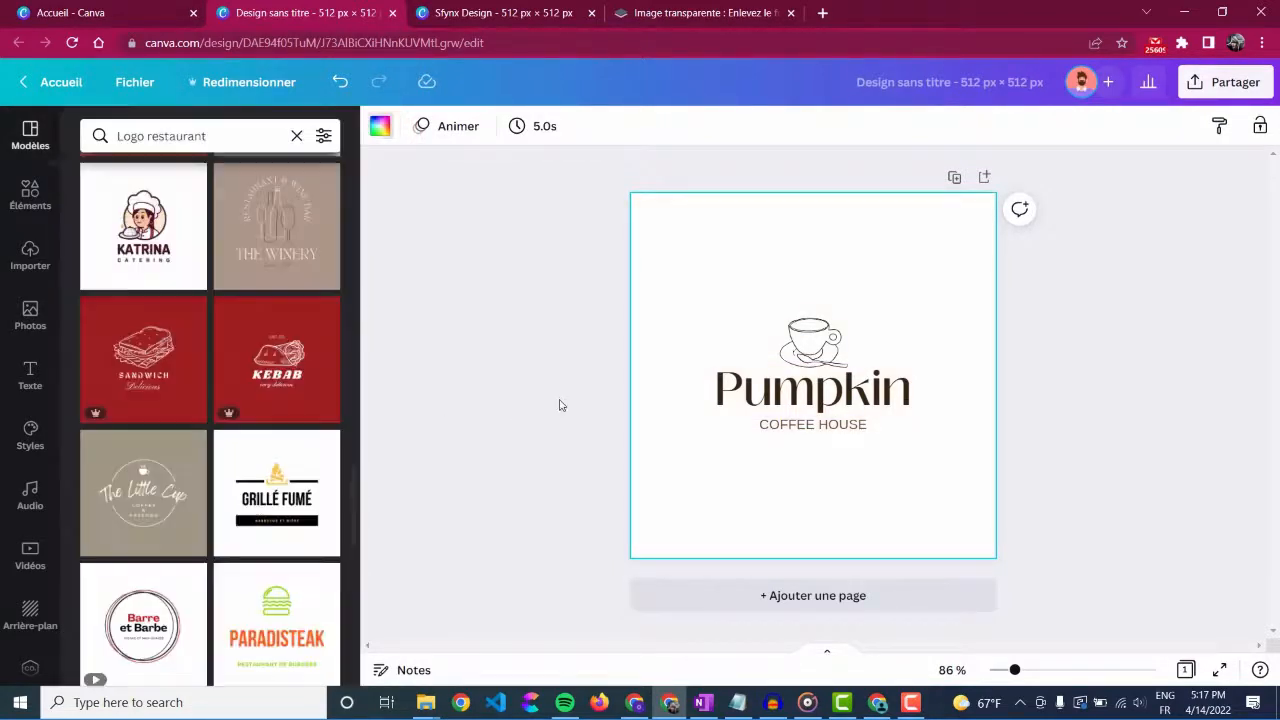
Step: Enlarge the cup drawing, centre it above the Pumpkin title, and move the title and tagline down to make room
{"action": "left_click", "coordinate": [812, 345]}
{"action": "left_click_drag", "start_coordinate": [777, 319], "coordinate": [684, 251]}
{"action": "left_click_drag", "start_coordinate": [754, 292], "coordinate": [794, 294]}
{"action": "left_click_drag", "start_coordinate": [991, 295], "coordinate": [795, 478]}
{"action": "left_click_drag", "start_coordinate": [787, 403], "coordinate": [787, 437]}
{"action": "left_click", "coordinate": [1068, 385]}
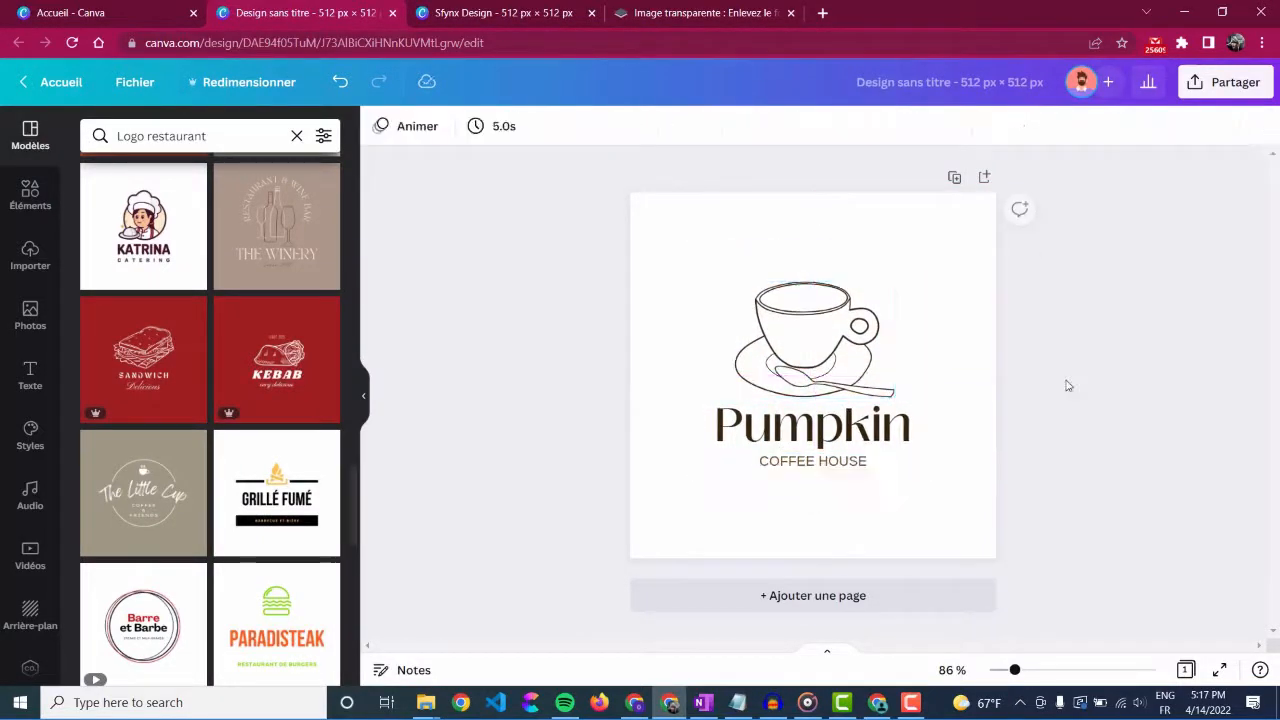
Step: Download the logo as a 512 × 512 px PNG with a transparent background
{"action": "left_click", "coordinate": [1235, 83]}
{"action": "left_click", "coordinate": [1103, 485]}
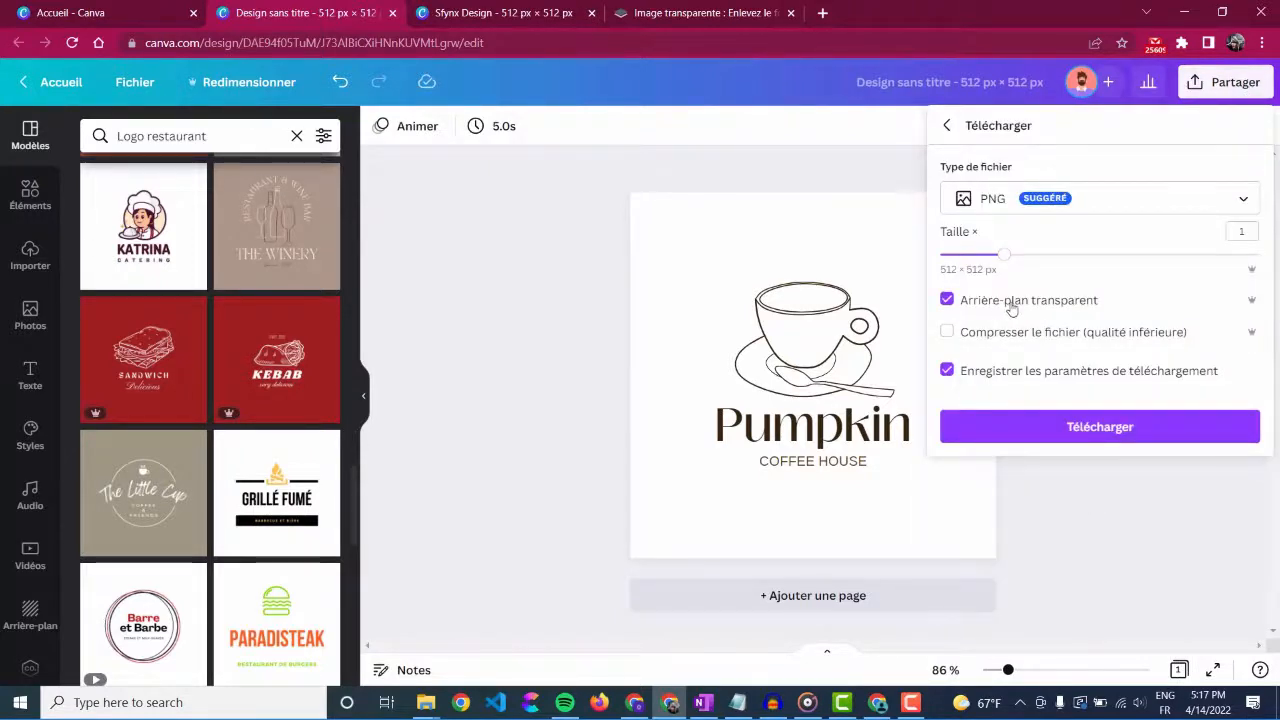
{"action": "left_click", "coordinate": [1069, 430]}
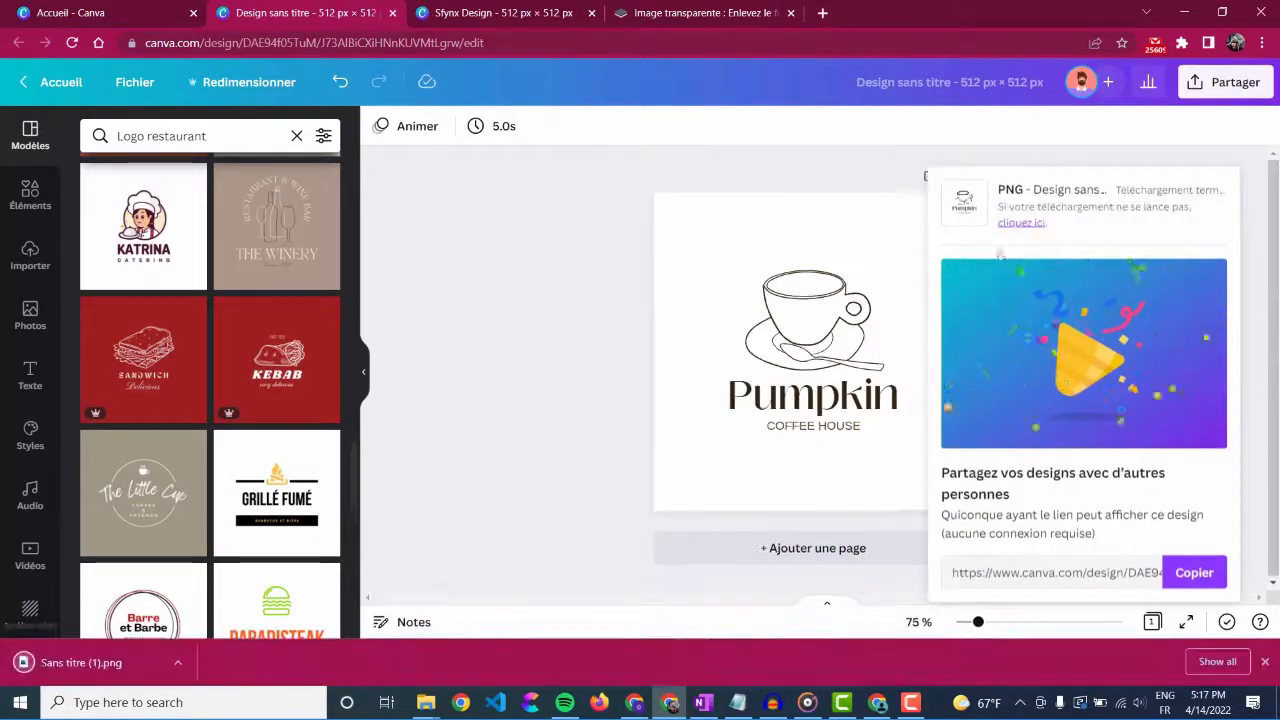
{"action": "left_click", "coordinate": [598, 440]}
Step: Open the downloaded Sans titre (1).png to check the exported logo, and close the preview
{"action": "left_click", "coordinate": [145, 677]}
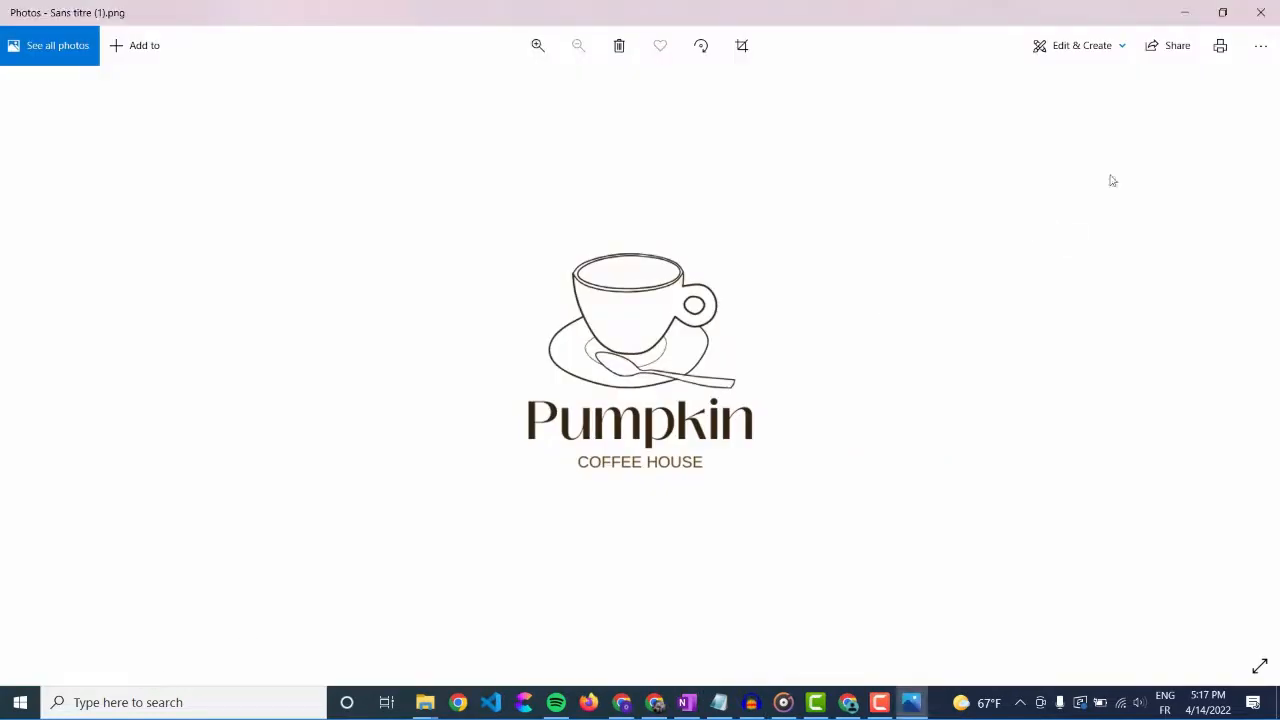
{"action": "left_click", "coordinate": [1261, 12]}
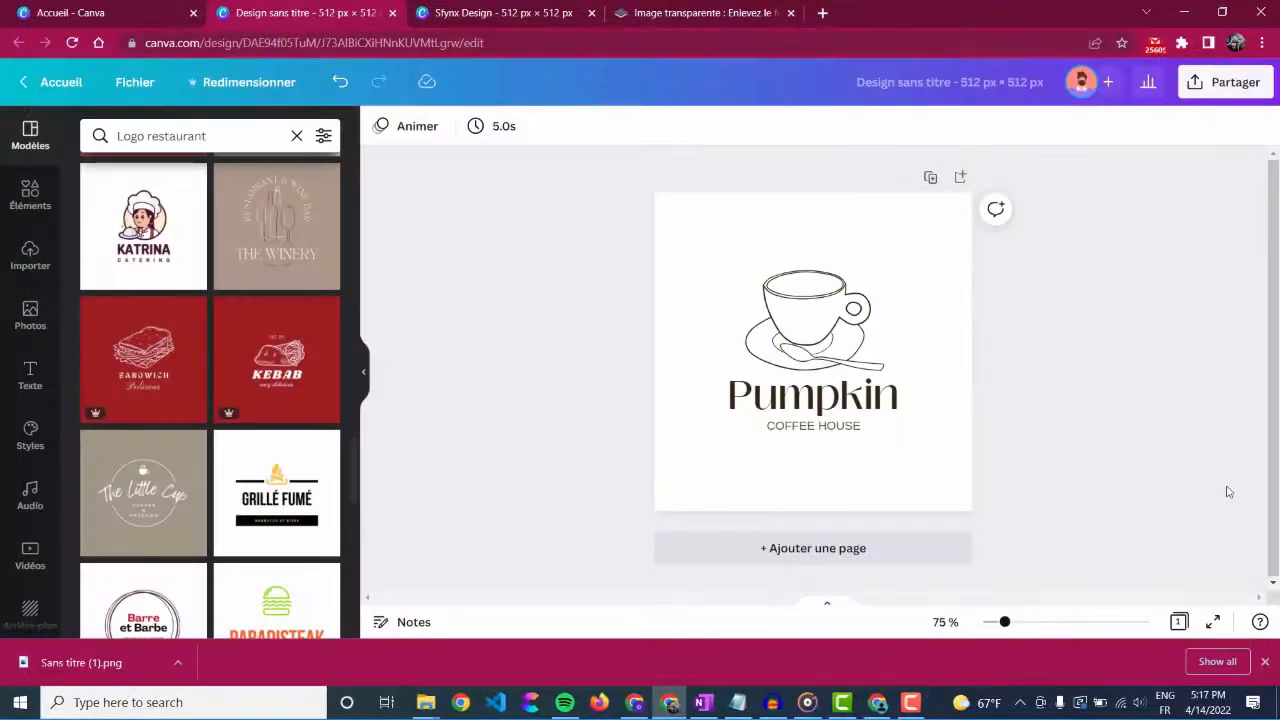
{"action": "left_click", "coordinate": [1266, 664]}
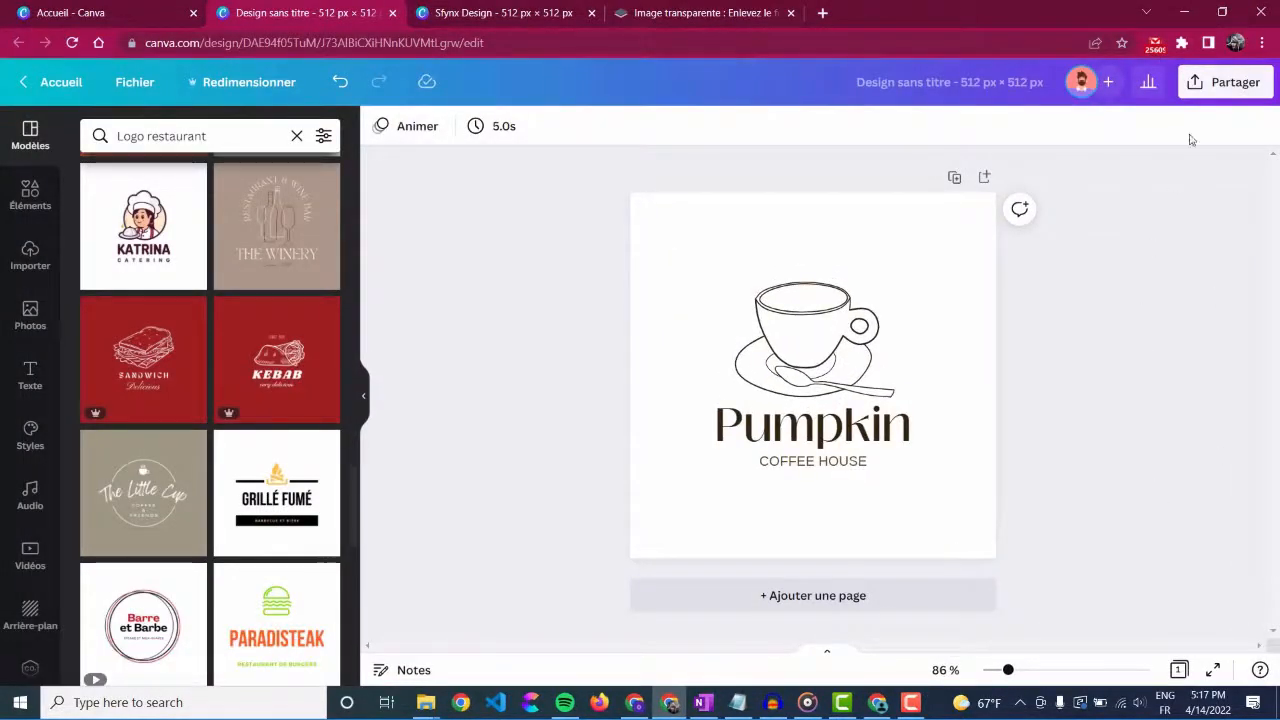
Step: Download the logo again as a 512 × 512 px PNG with the transparent background option off
{"action": "left_click", "coordinate": [1211, 94]}
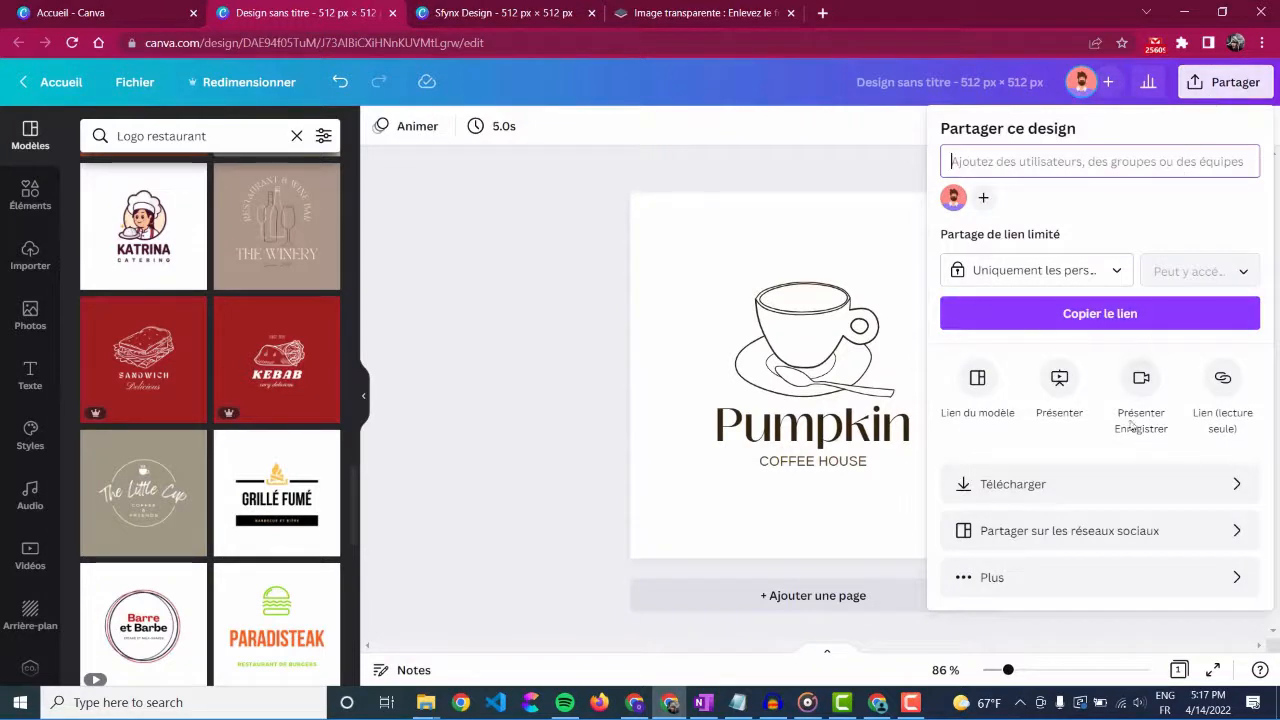
{"action": "left_click", "coordinate": [1123, 489]}
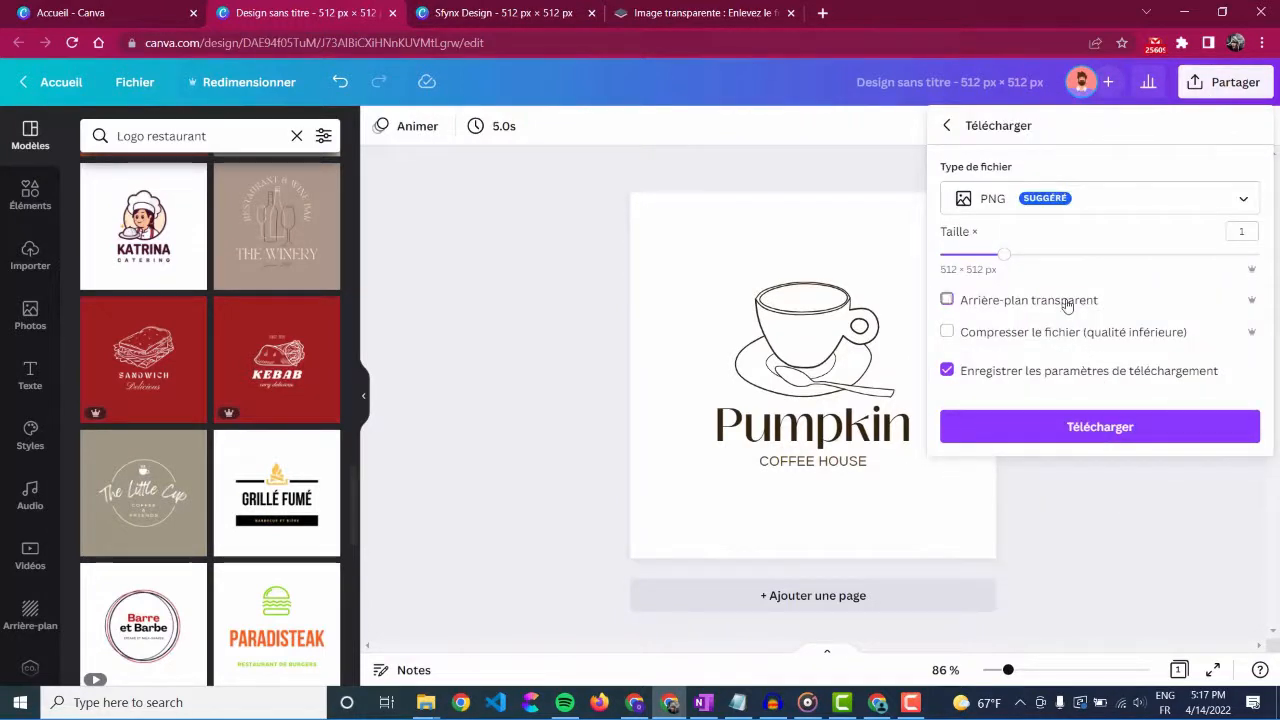
{"action": "left_click", "coordinate": [1104, 427]}
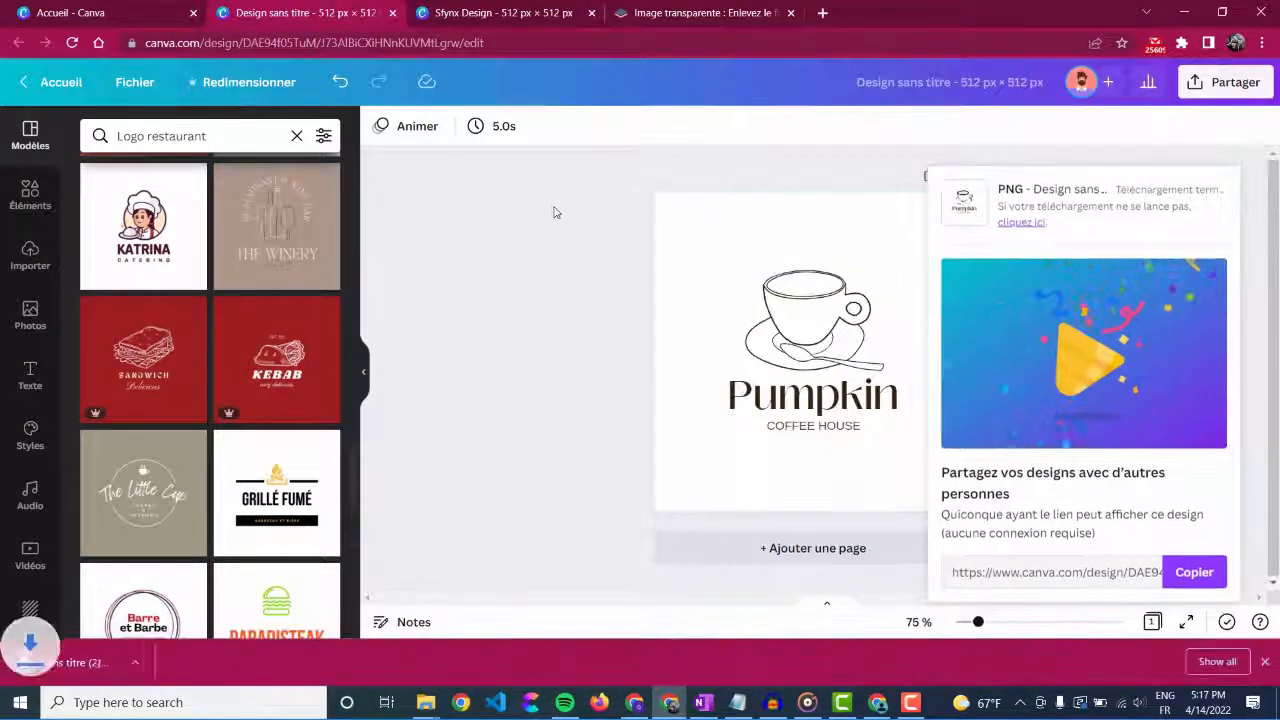
Step: Switch to remove.bg and upload Sans titre (2).png from the logos folder to remove its background
{"action": "left_click", "coordinate": [746, 13]}
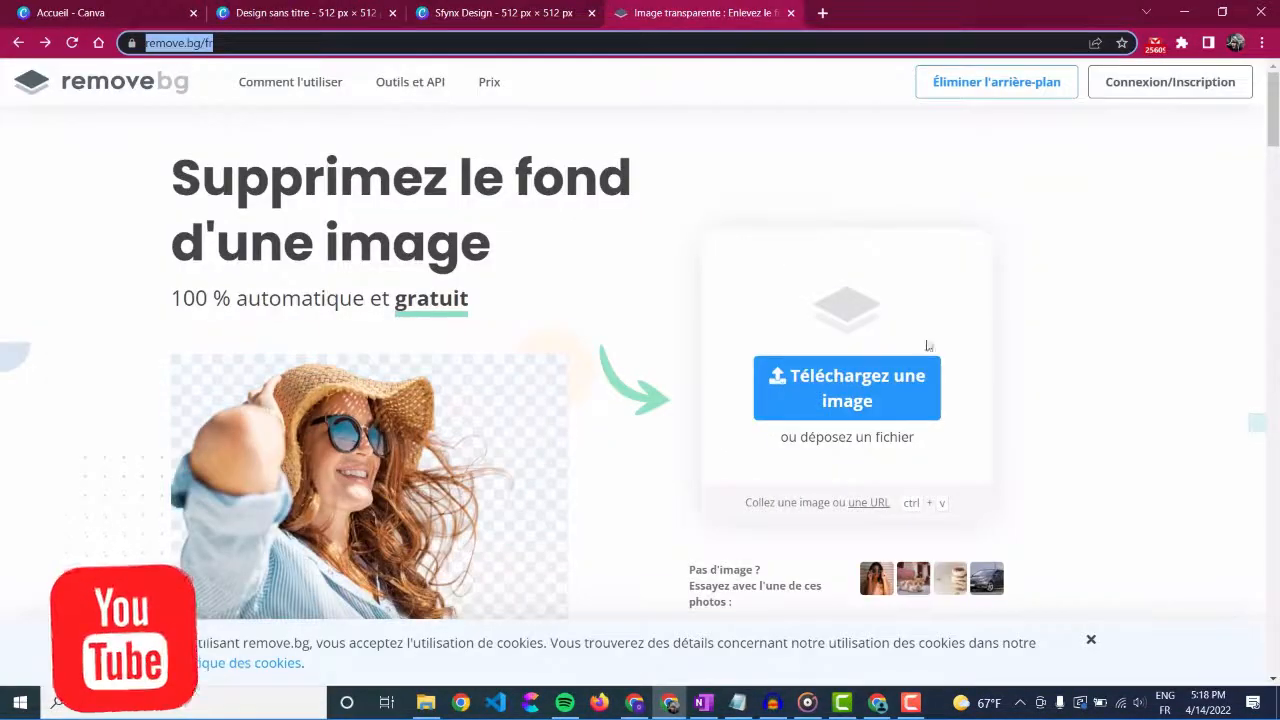
{"action": "left_click", "coordinate": [931, 412]}
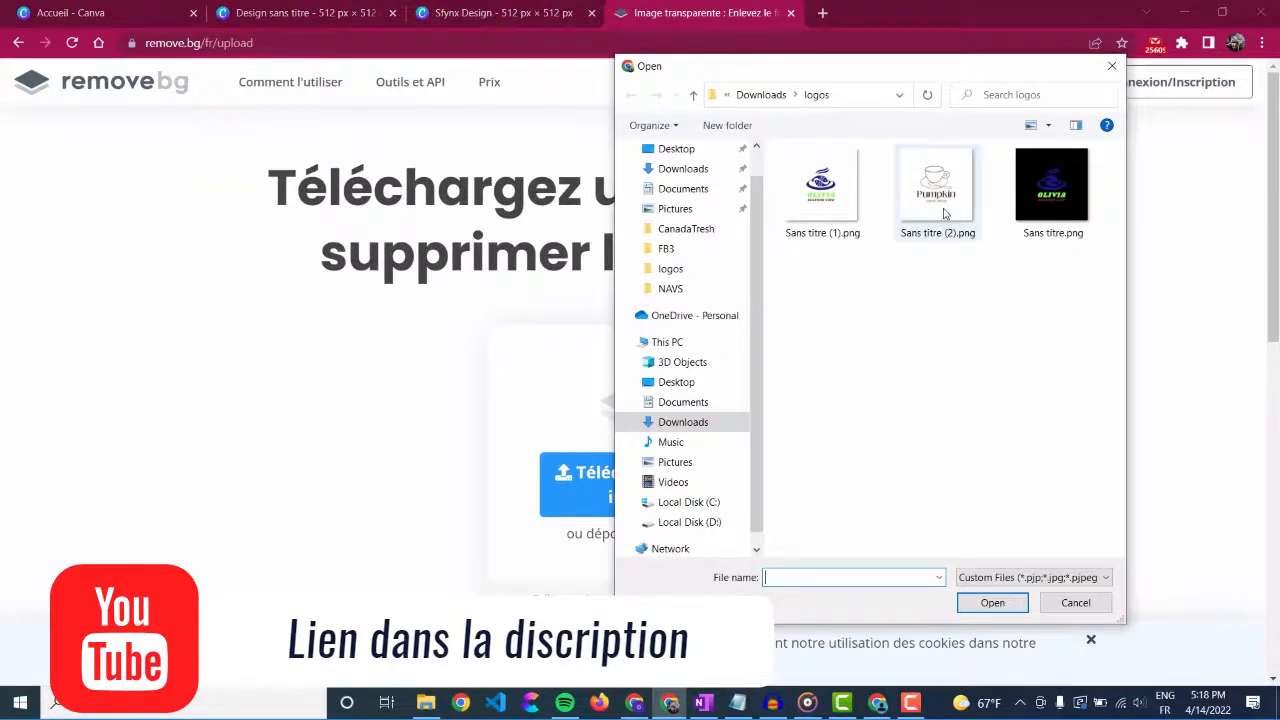
{"action": "double_click", "coordinate": [940, 198]}
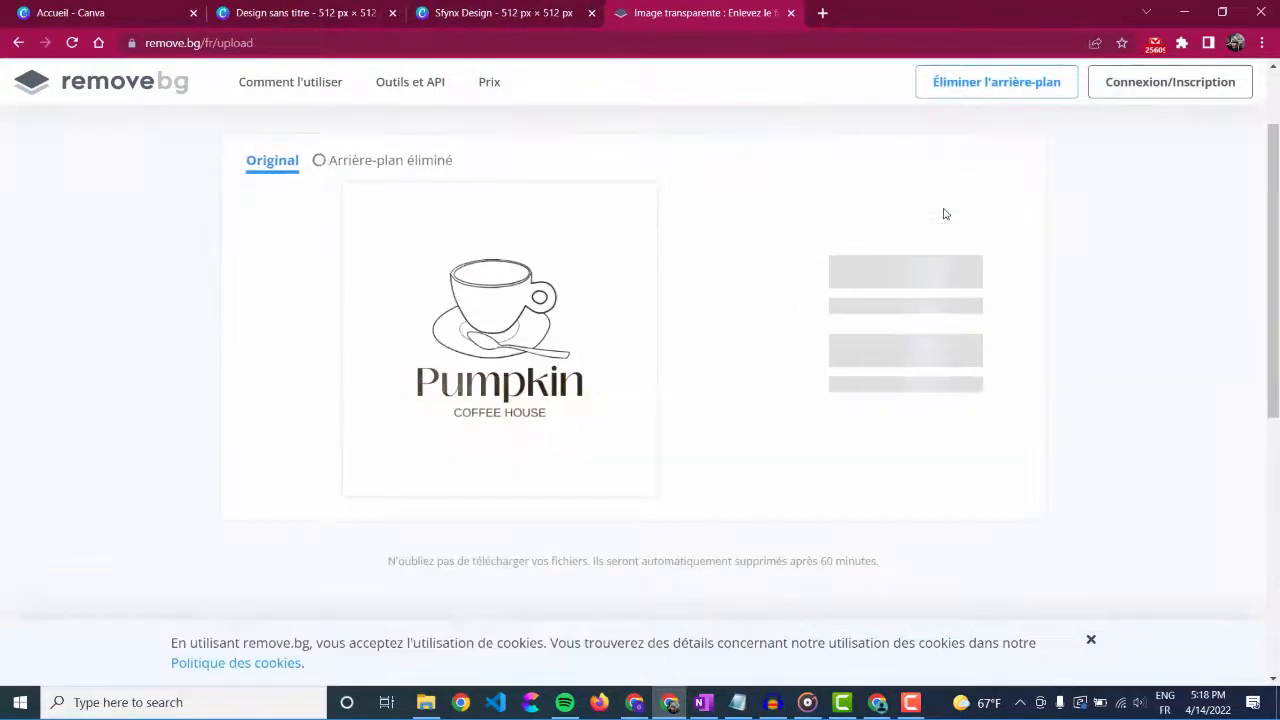
{"action": "left_click", "coordinate": [923, 248]}
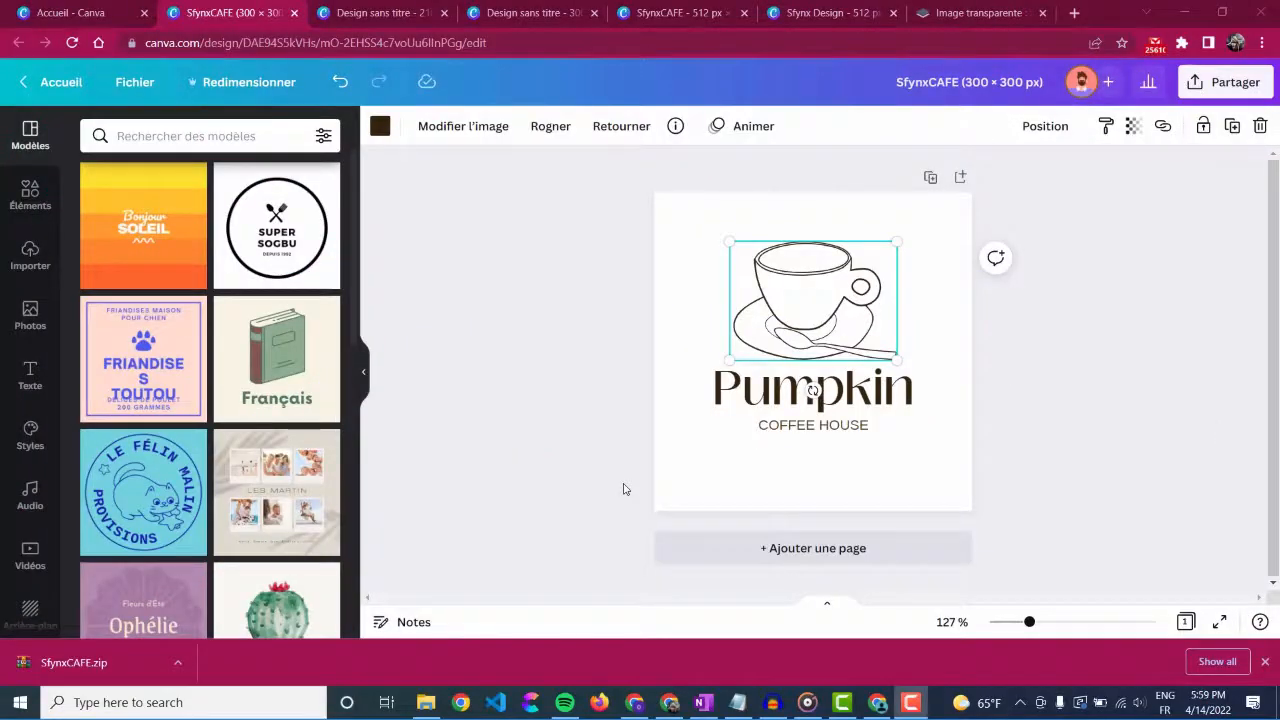
Step: Replace the Pumpkin title in the SfynxCAFE design with "SfynxCafe"
{"action": "left_click", "coordinate": [740, 407]}
{"action": "double_click", "coordinate": [897, 393]}
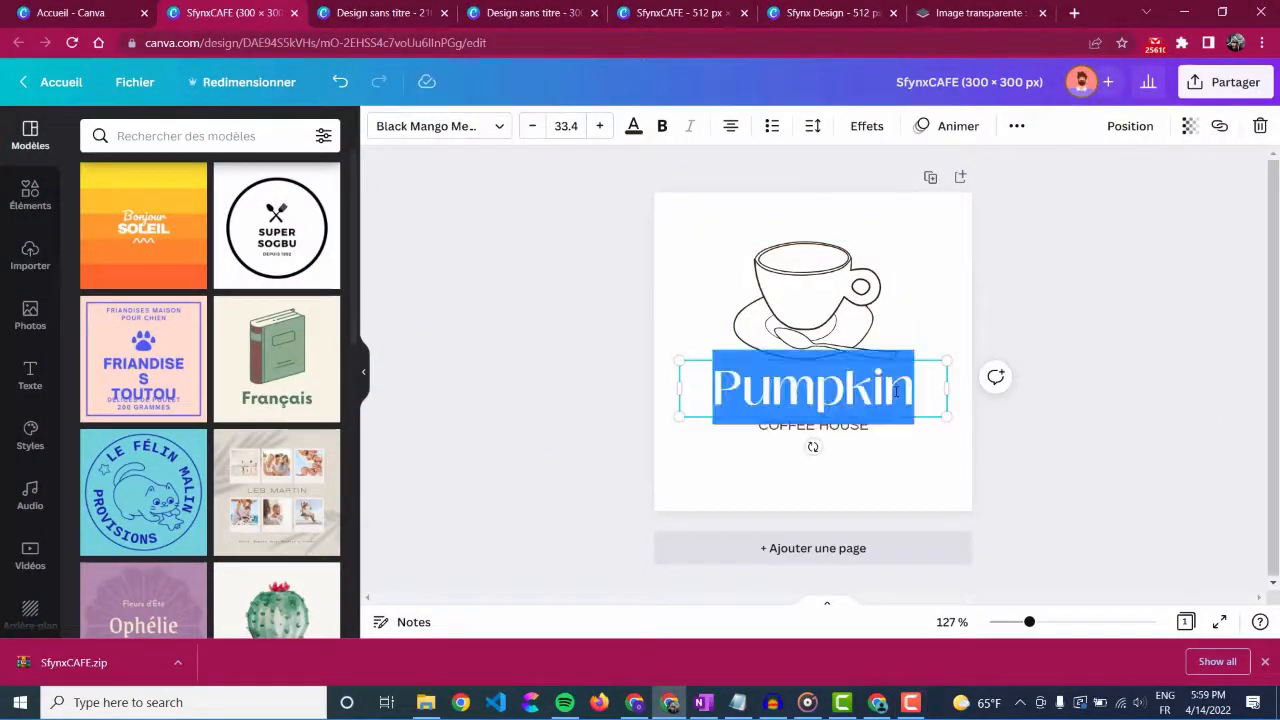
{"action": "type", "text": "Sfy"}
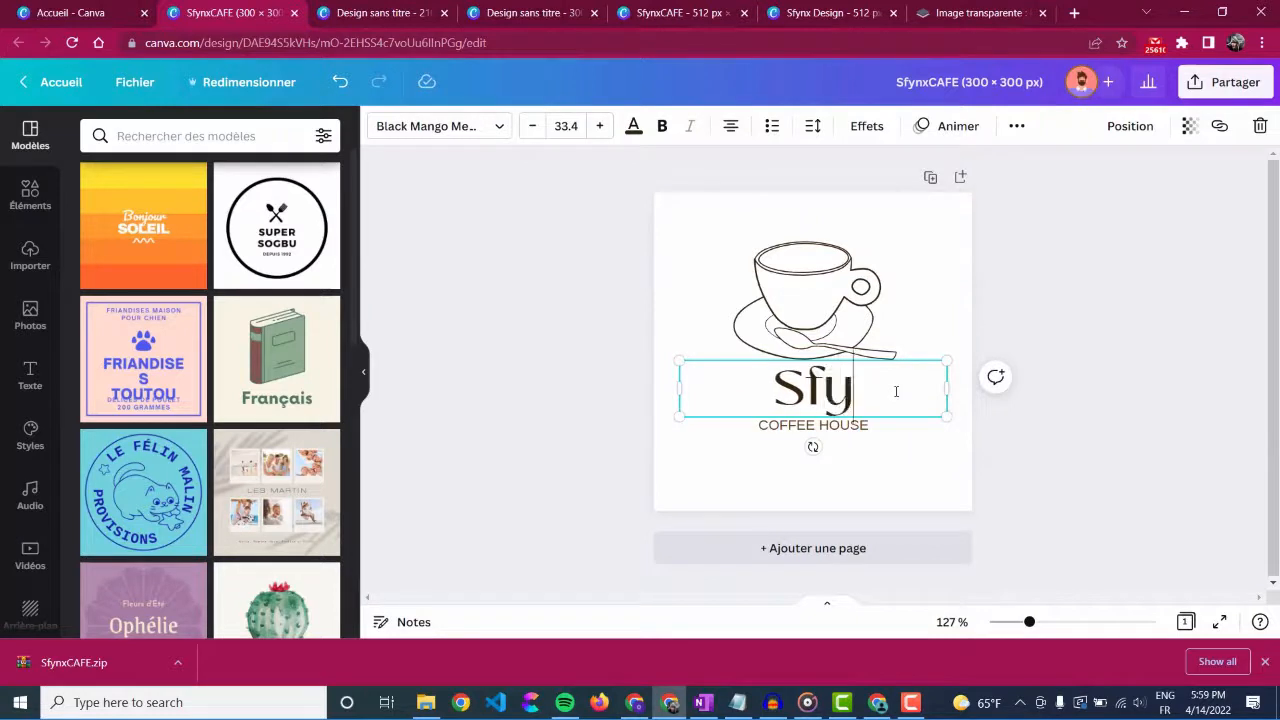
{"action": "type", "text": "nxCafe"}
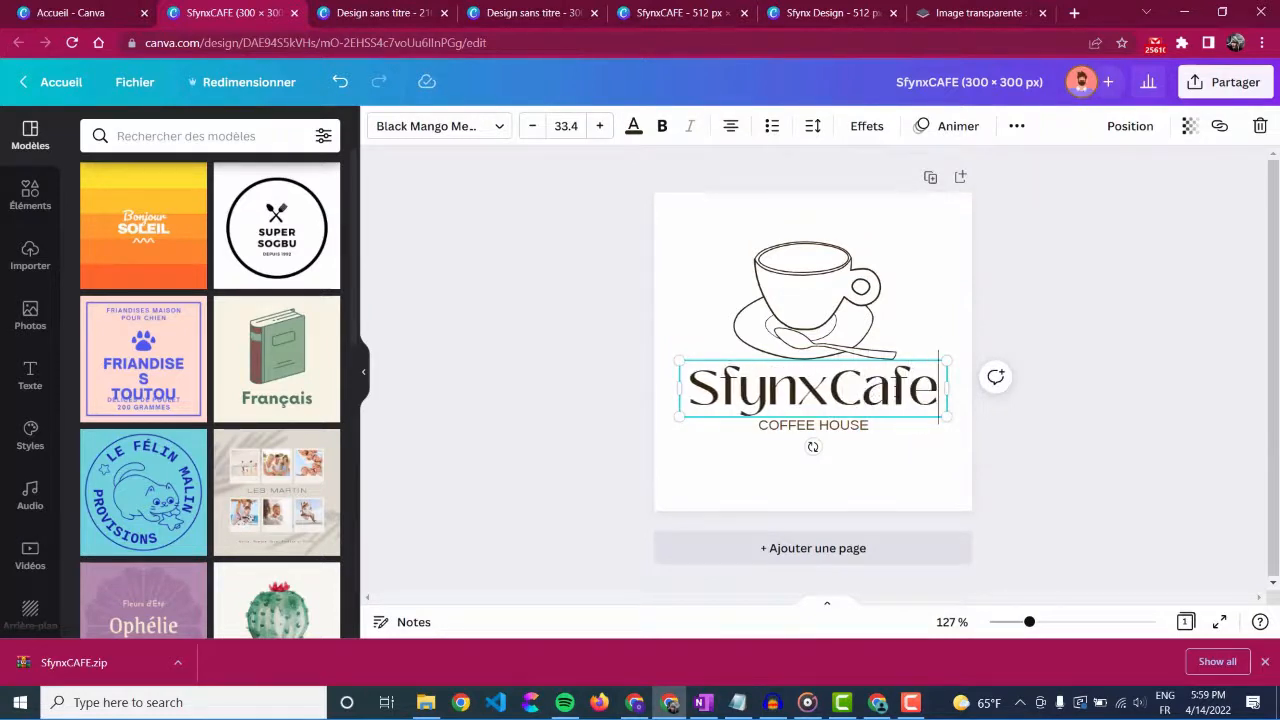
Step: Try the Kollektif and HK Modular fonts on the SfynxCafe title and undo the font changes
{"action": "left_click", "coordinate": [494, 133]}
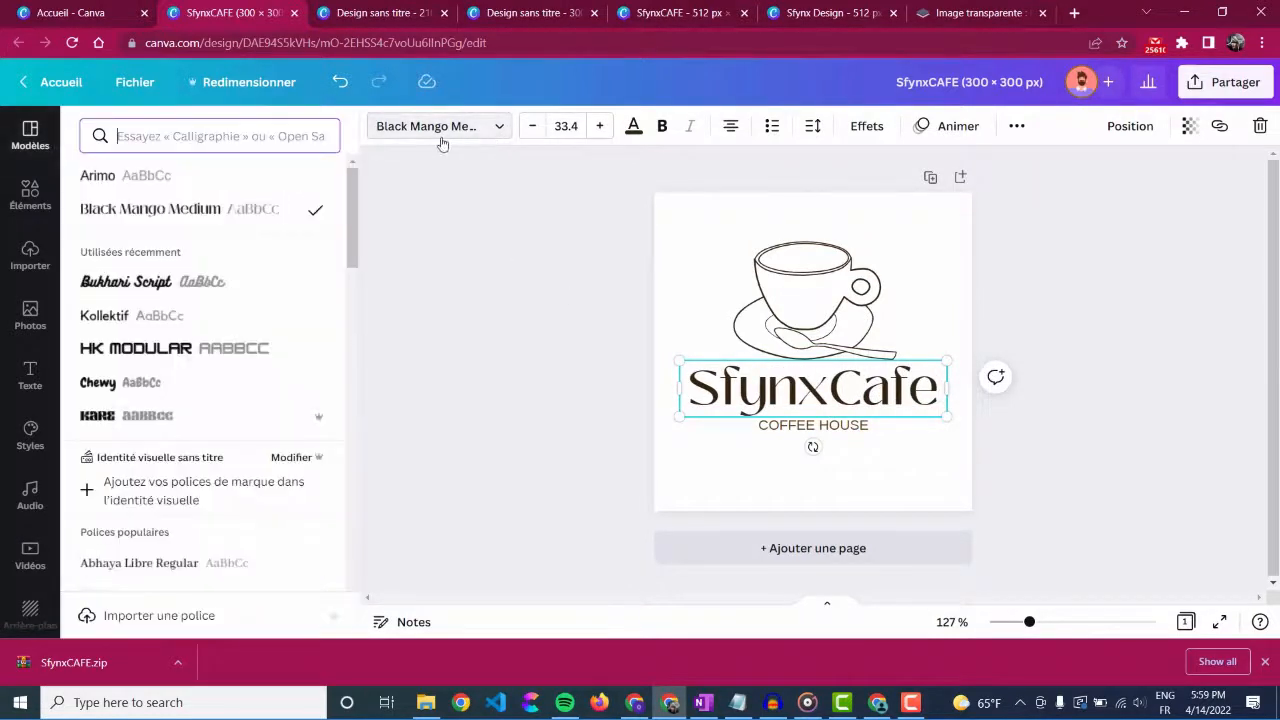
{"action": "left_click", "coordinate": [181, 327]}
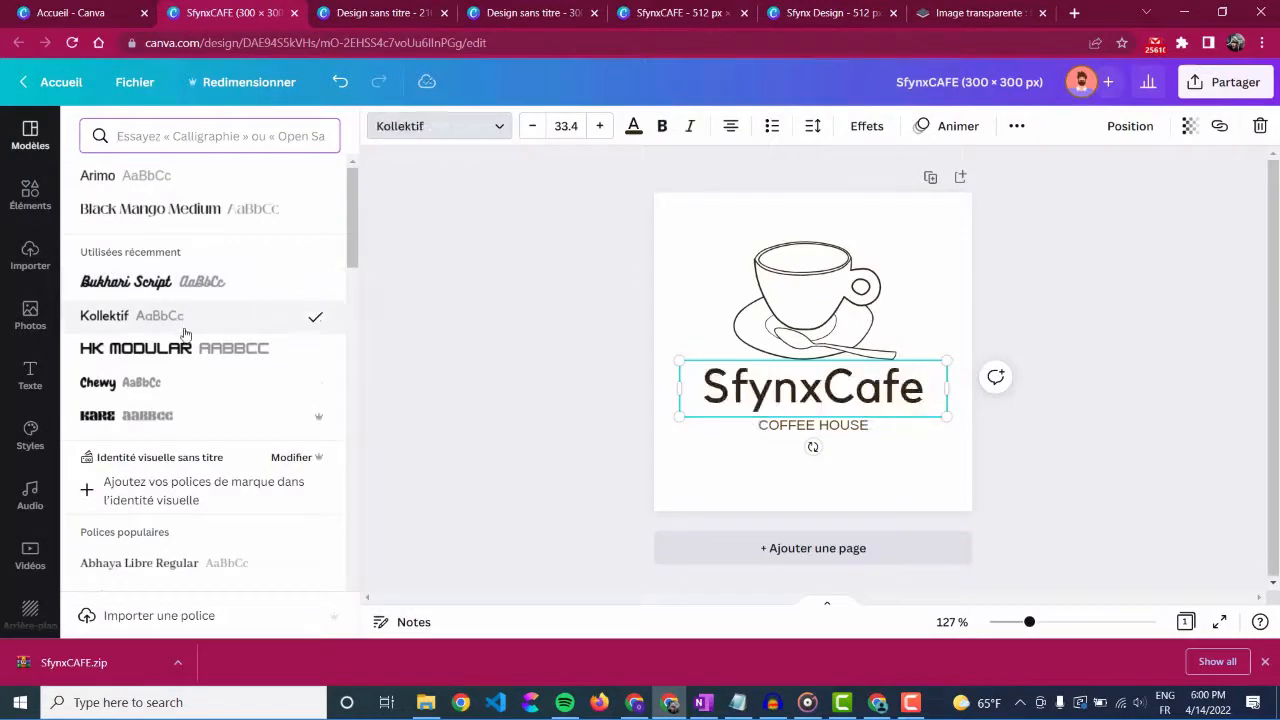
{"action": "left_click", "coordinate": [222, 358]}
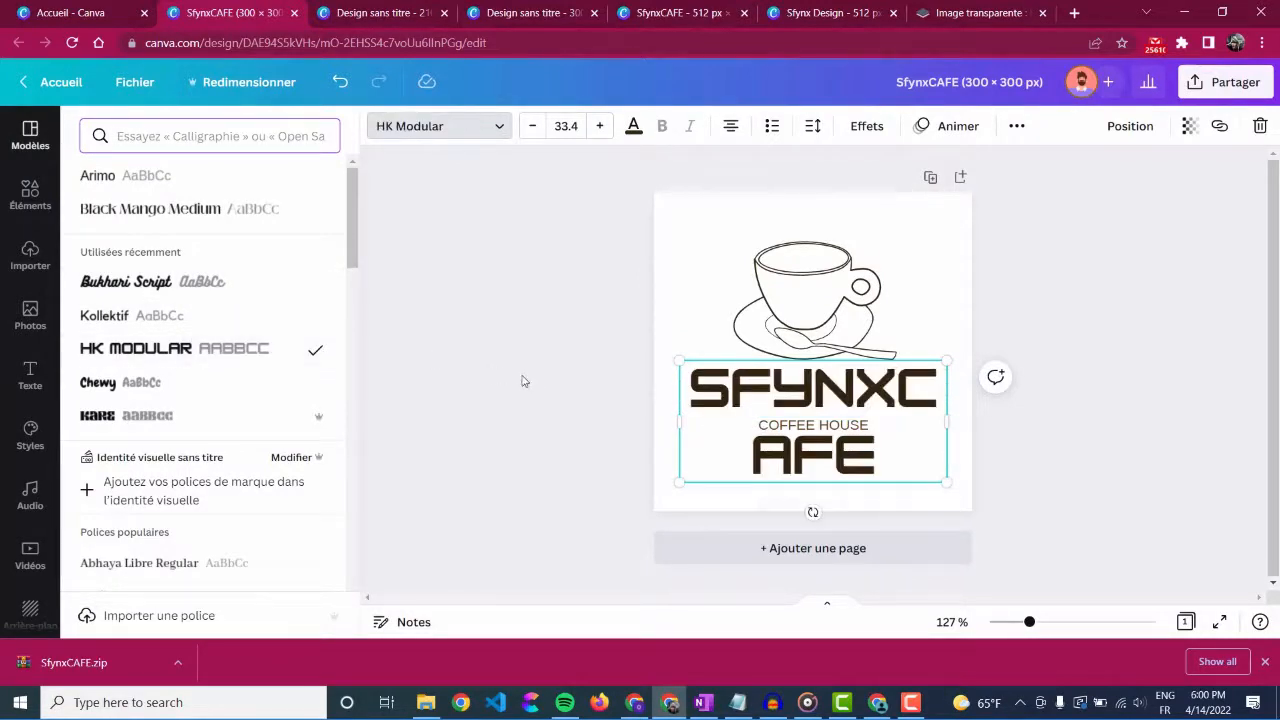
{"action": "key", "text": "ctrl+z"}
{"action": "key", "text": "ctrl+z"}
{"action": "key", "text": "ctrl+z"}
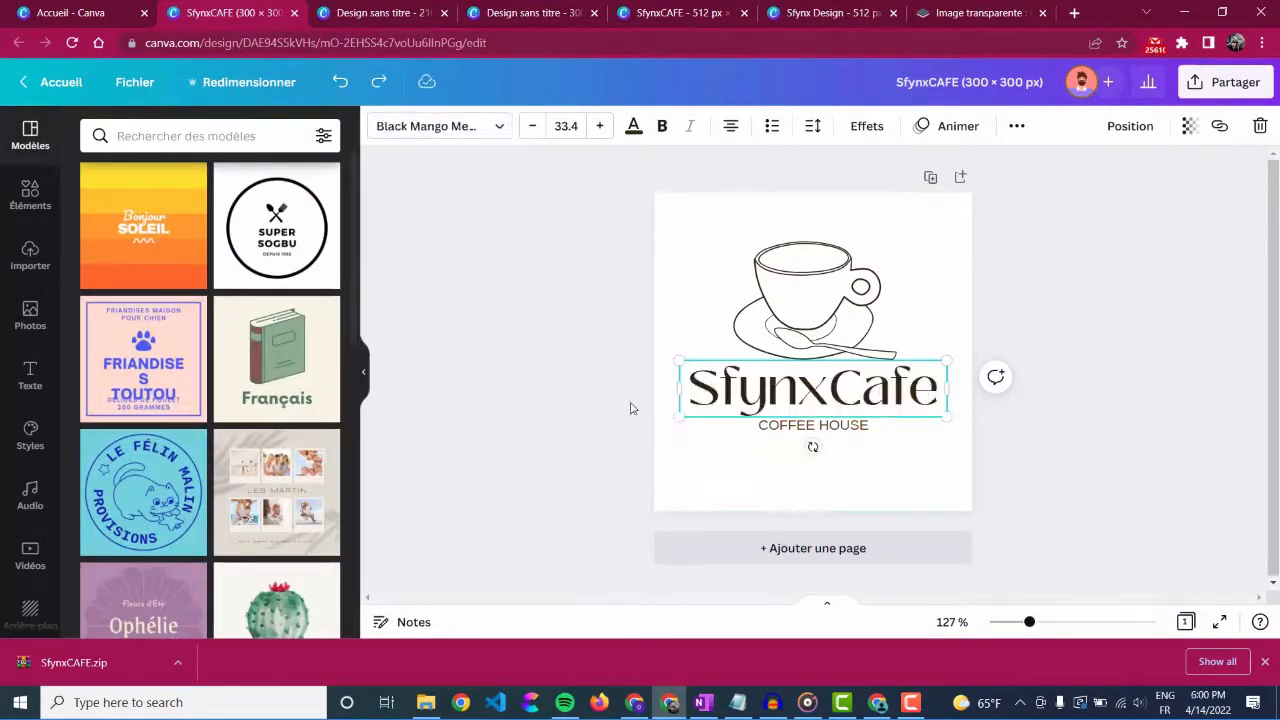
Step: Try popular fonts such as Alegreya and Anonymous Pro on the Coffee House tagline
{"action": "left_click", "coordinate": [845, 428]}
{"action": "left_click", "coordinate": [405, 126]}
{"action": "scroll", "coordinate": [171, 322], "scroll_direction": "down", "scroll_amount": 5}
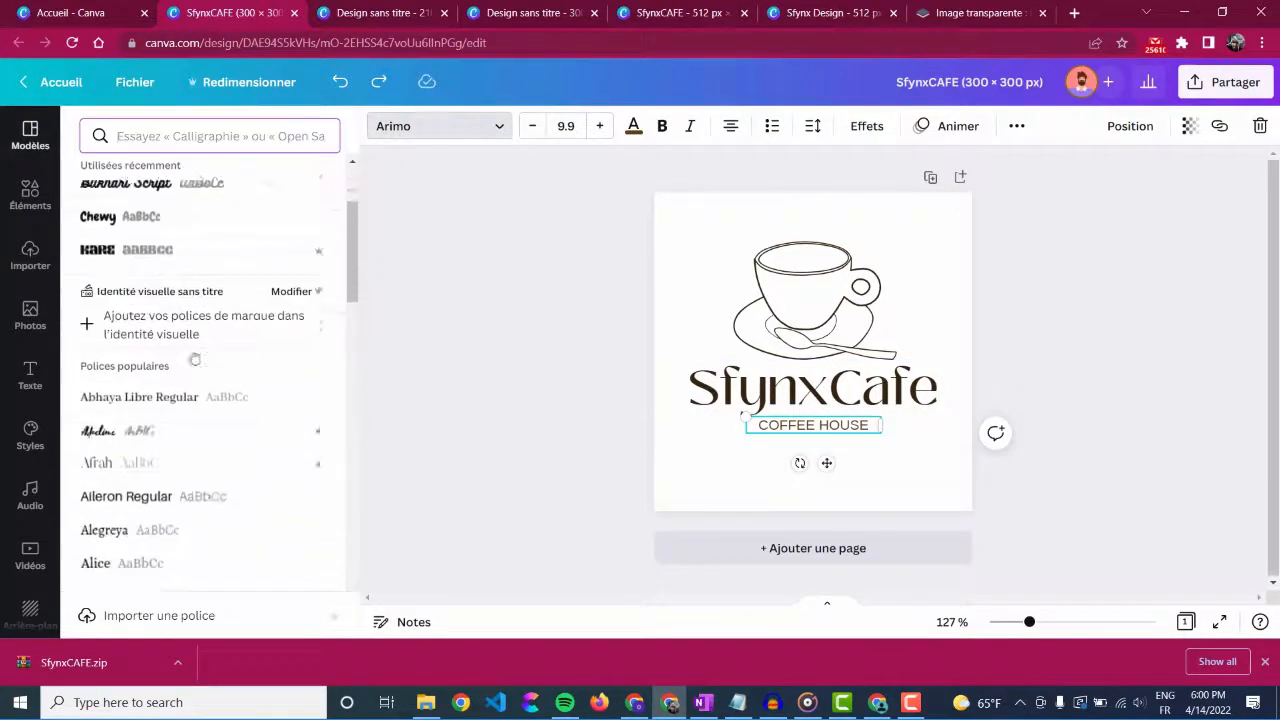
{"action": "left_click", "coordinate": [171, 324]}
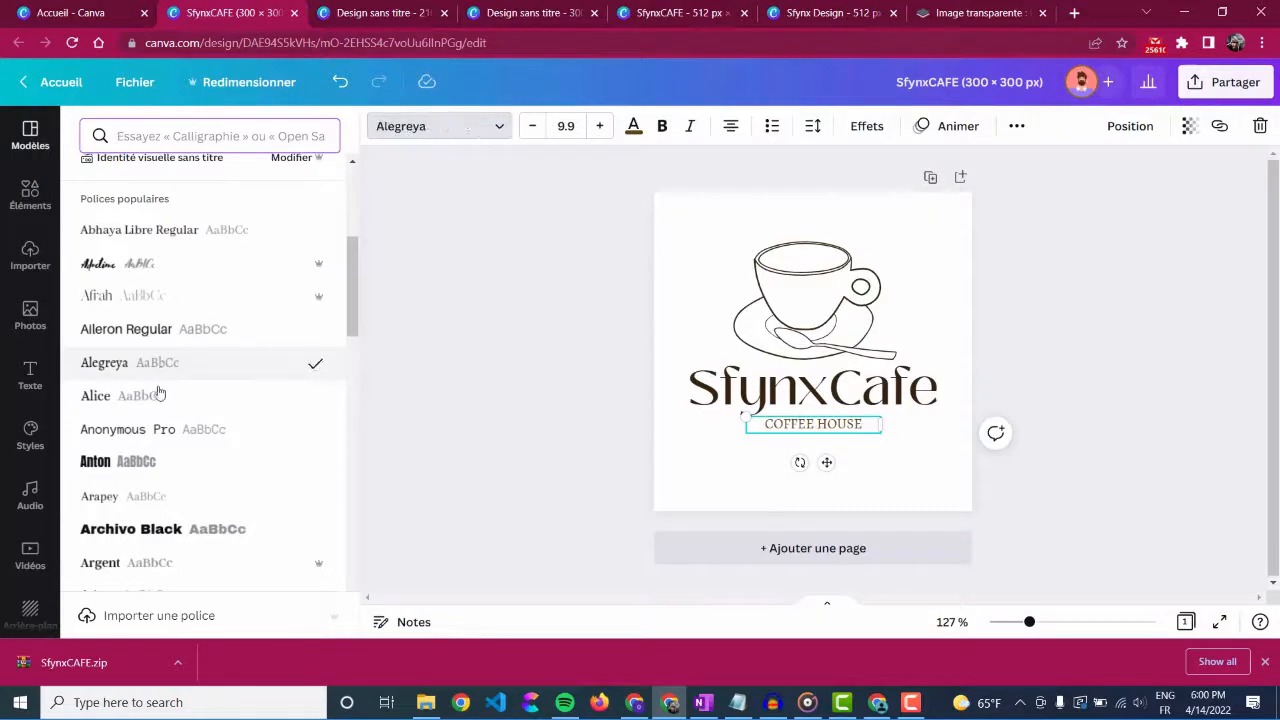
{"action": "left_click", "coordinate": [133, 460]}
{"action": "left_click", "coordinate": [142, 432]}
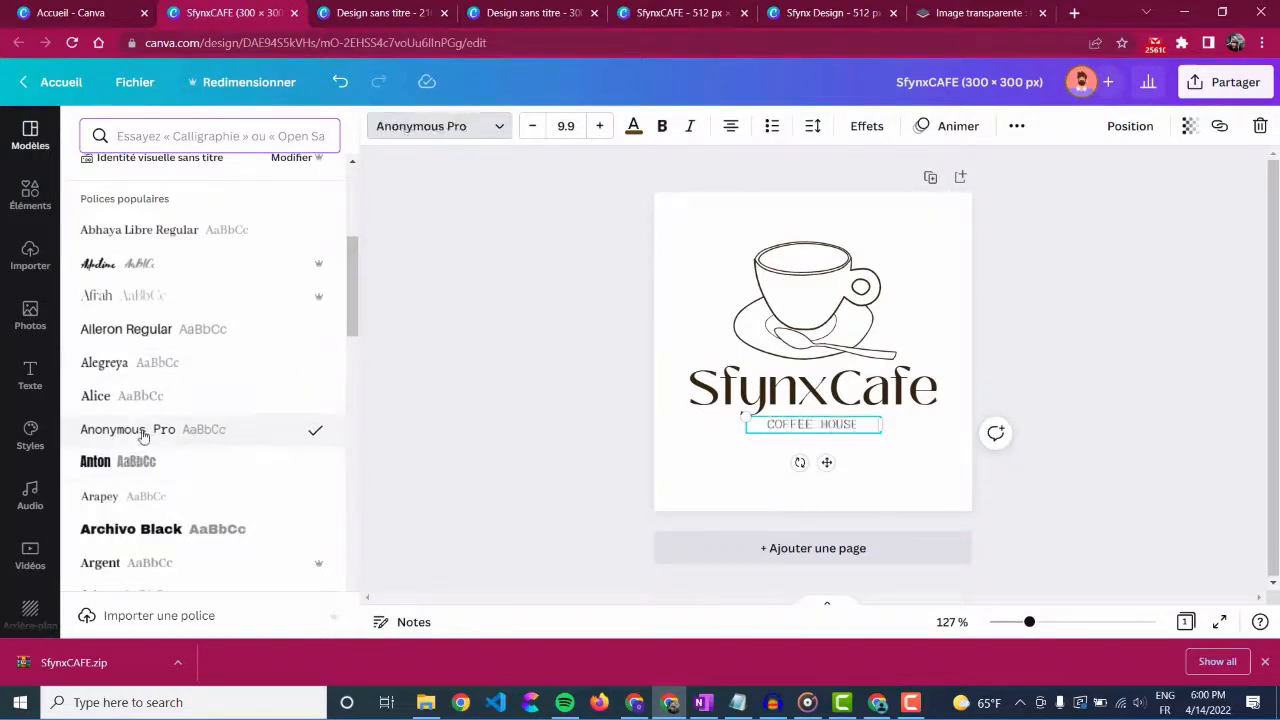
{"action": "left_click", "coordinate": [141, 400]}
{"action": "left_click", "coordinate": [145, 372]}
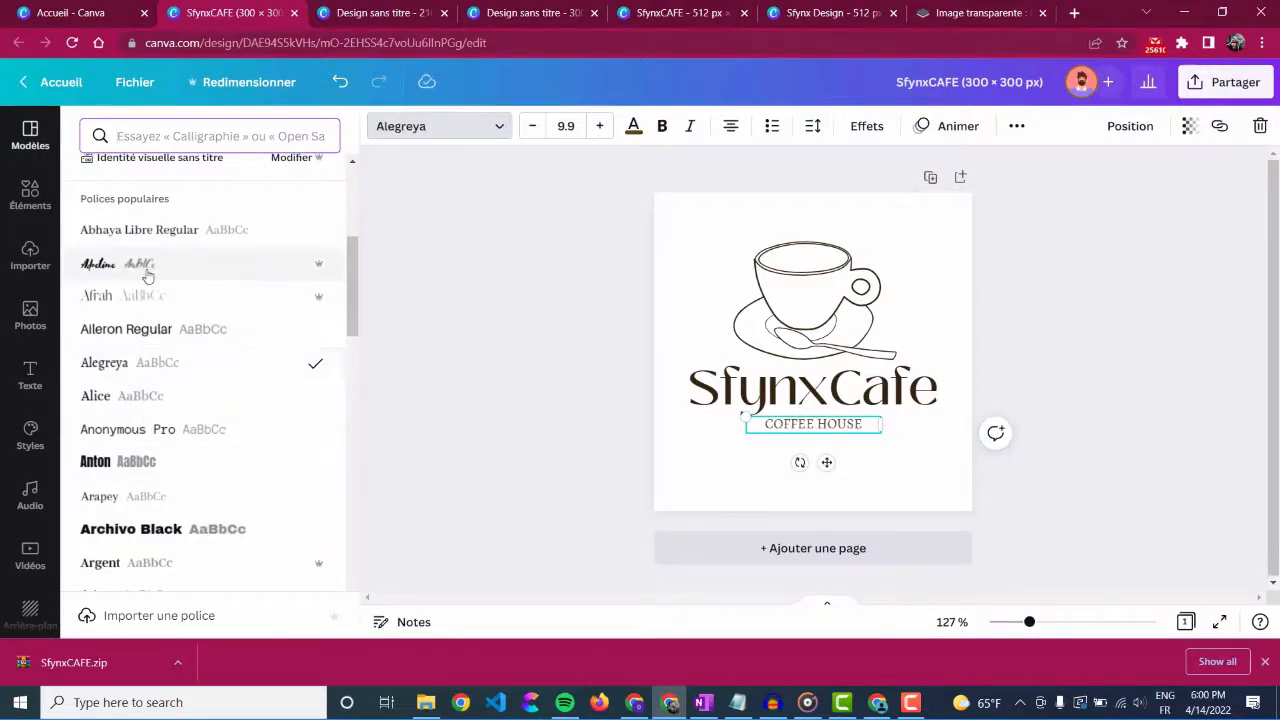
Step: Try the Argent font on the Coffee House tagline and set the font back to Arimo
{"action": "scroll", "coordinate": [128, 420], "scroll_direction": "down", "scroll_amount": 3}
{"action": "left_click", "coordinate": [145, 314]}
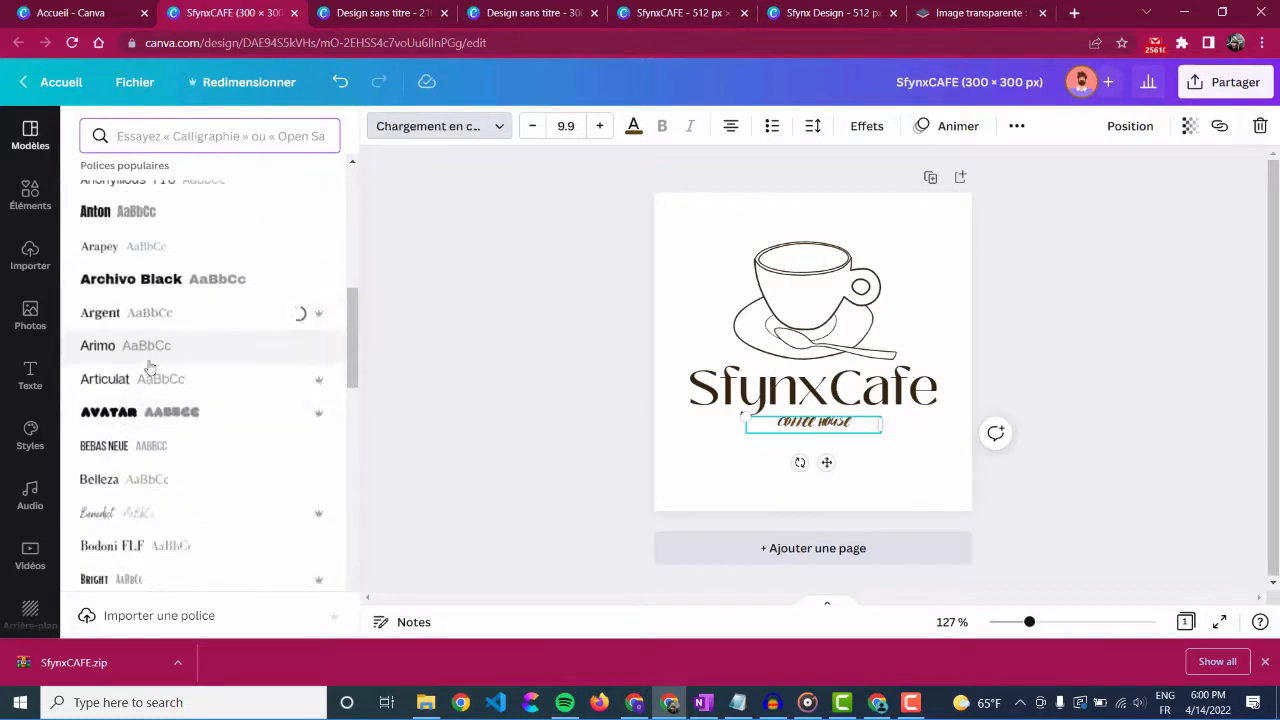
{"action": "left_click", "coordinate": [147, 359]}
{"action": "left_click", "coordinate": [146, 324]}
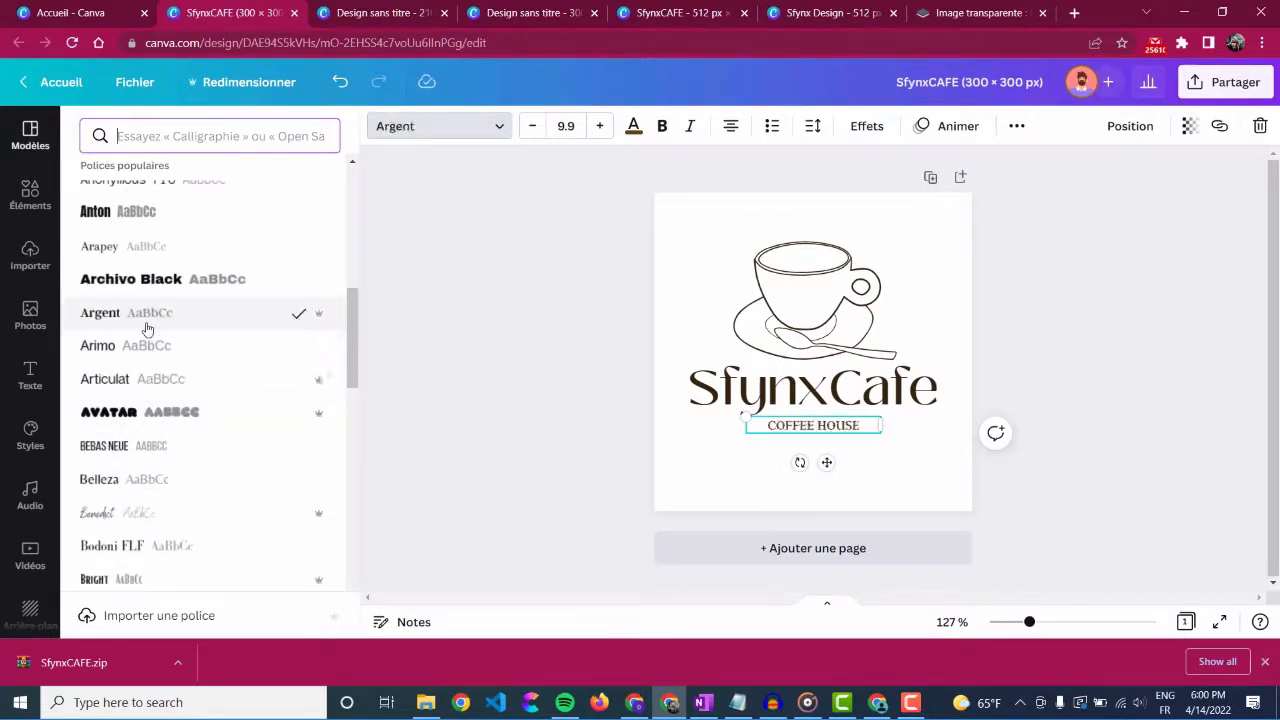
{"action": "left_click", "coordinate": [147, 345]}
{"action": "left_click", "coordinate": [519, 426]}
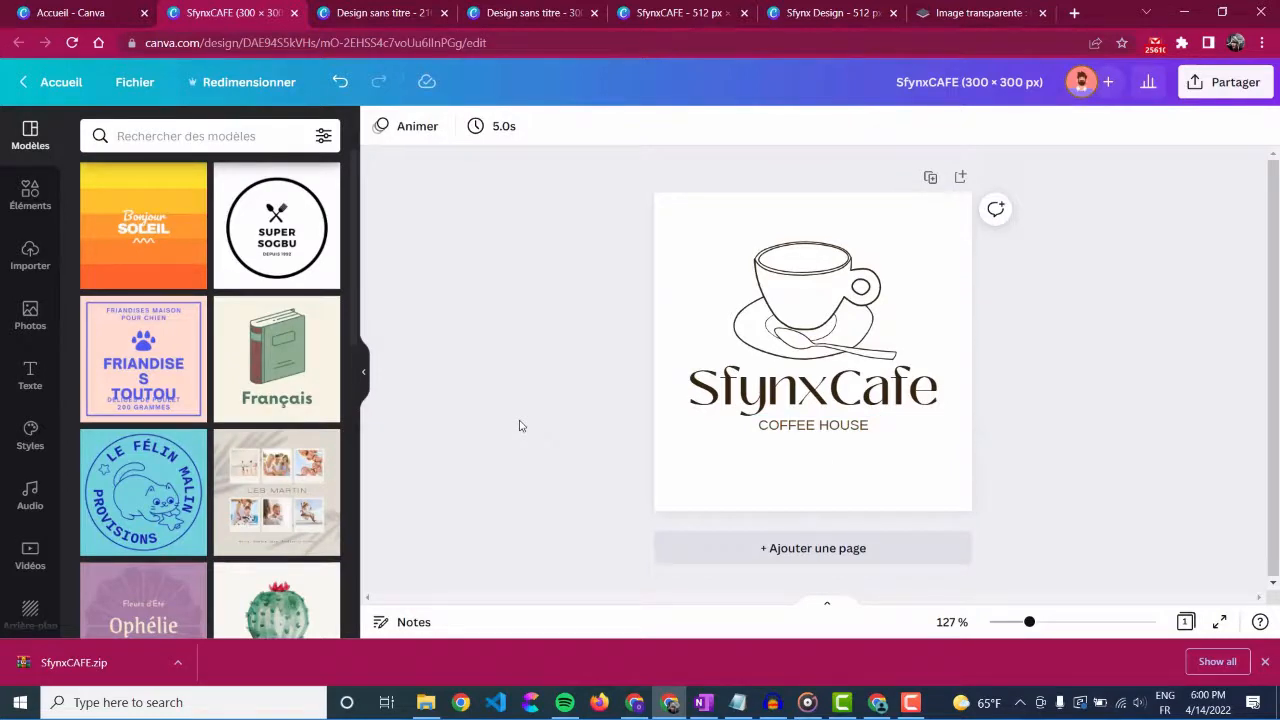
Step: Enlarge the cup and saucer illustration slightly and recentre it above the SfynxCafe title
{"action": "left_click", "coordinate": [802, 335]}
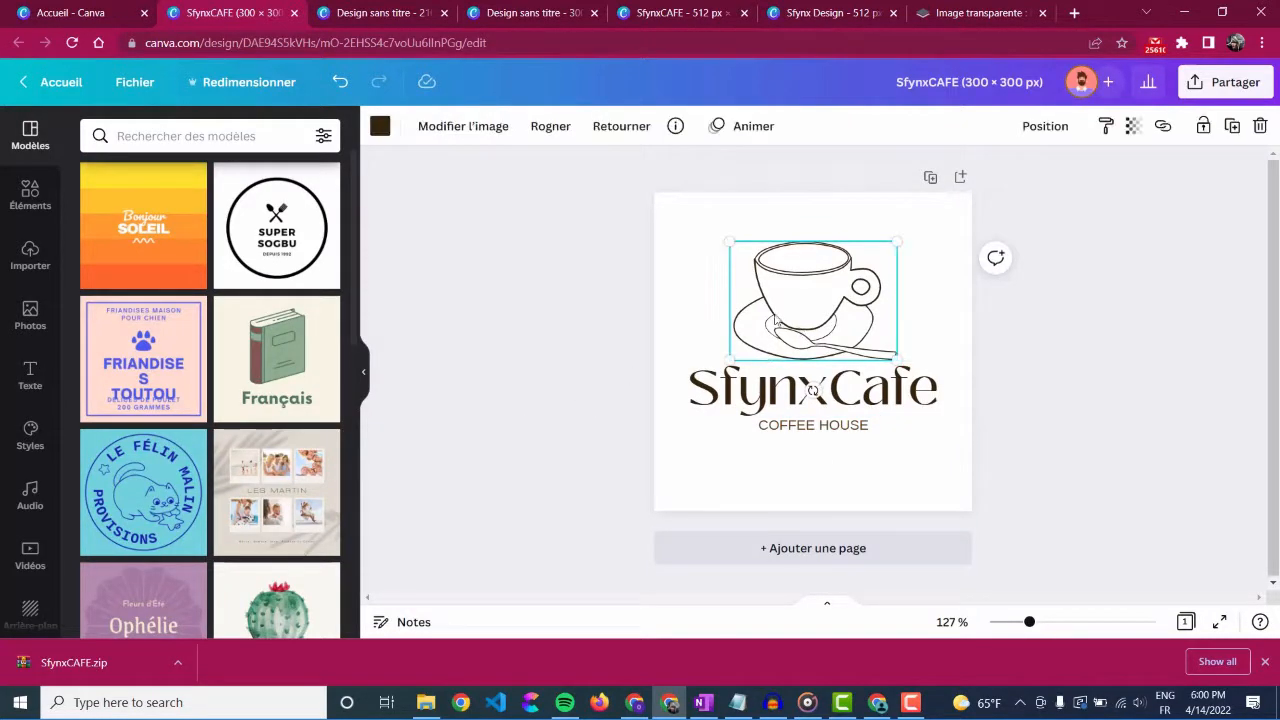
{"action": "left_click_drag", "start_coordinate": [896, 358], "coordinate": [911, 370]}
{"action": "left_click_drag", "start_coordinate": [841, 323], "coordinate": [833, 312]}
Step: Reduce the SfynxCafe title to about size 31.2 and slightly enlarge the Coffee House tagline beneath it
{"action": "left_click", "coordinate": [930, 396]}
{"action": "left_click_drag", "start_coordinate": [948, 359], "coordinate": [938, 364]}
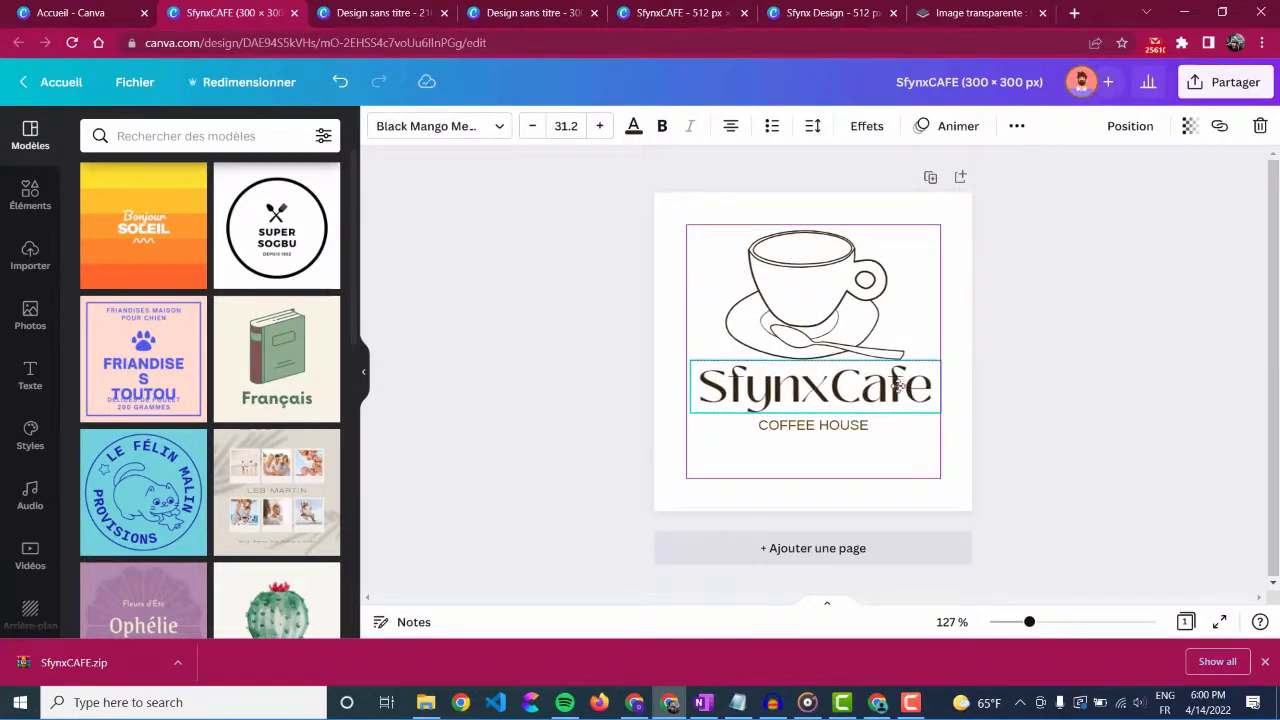
{"action": "left_click", "coordinate": [866, 426]}
{"action": "left_click_drag", "start_coordinate": [745, 417], "coordinate": [735, 412]}
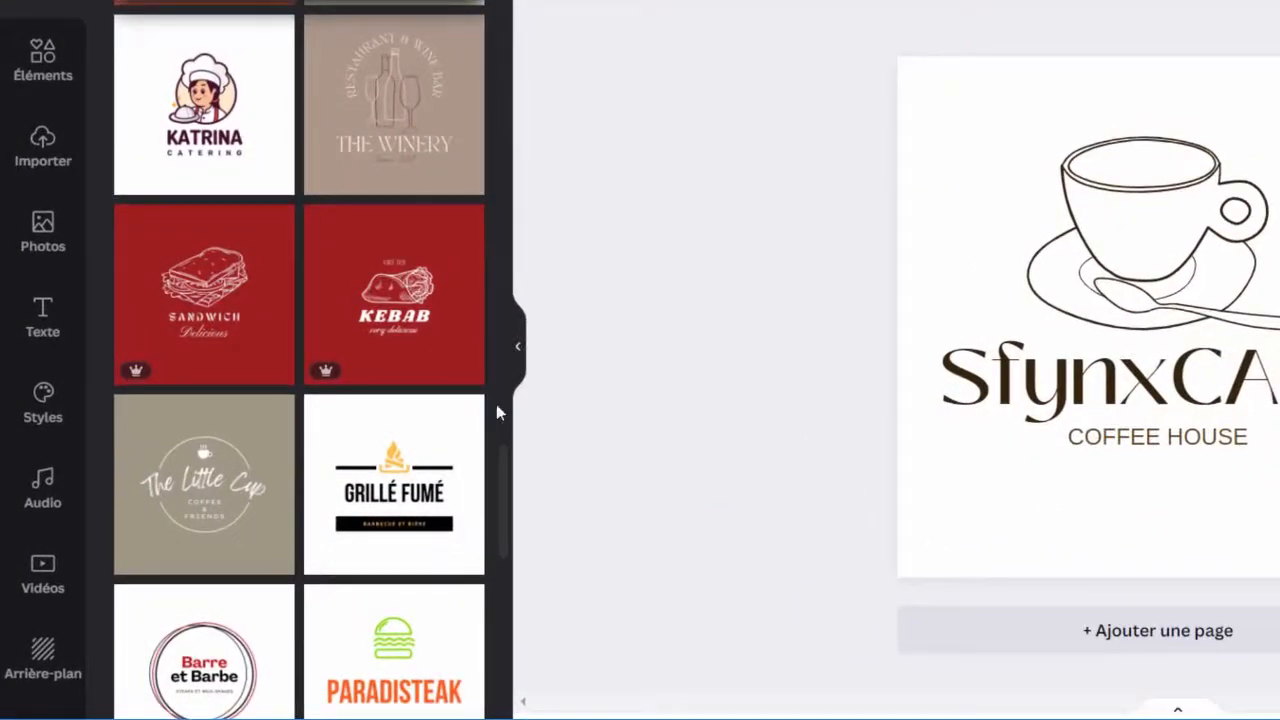
Step: Browse the recommended coffee graphics and add the takeaway cup with the round Coffee label to the SfynxCAFE design
{"action": "left_click", "coordinate": [33, 84]}
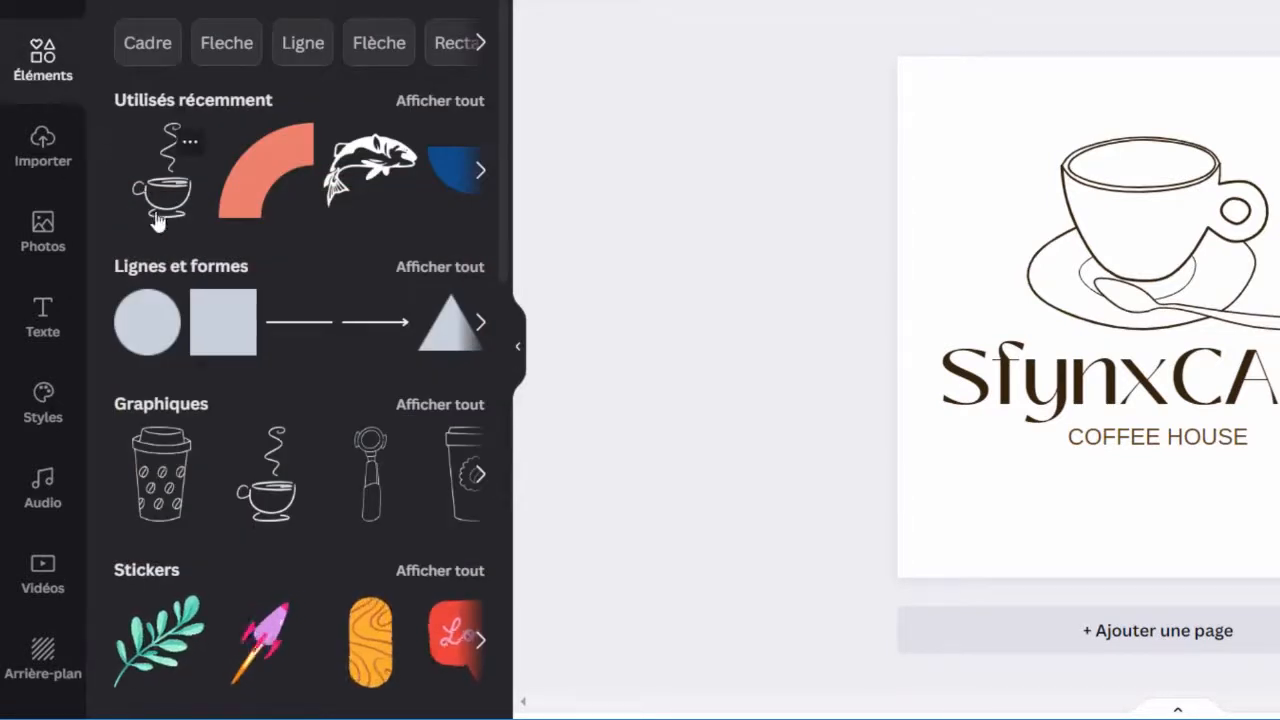
{"action": "left_click", "coordinate": [162, 405]}
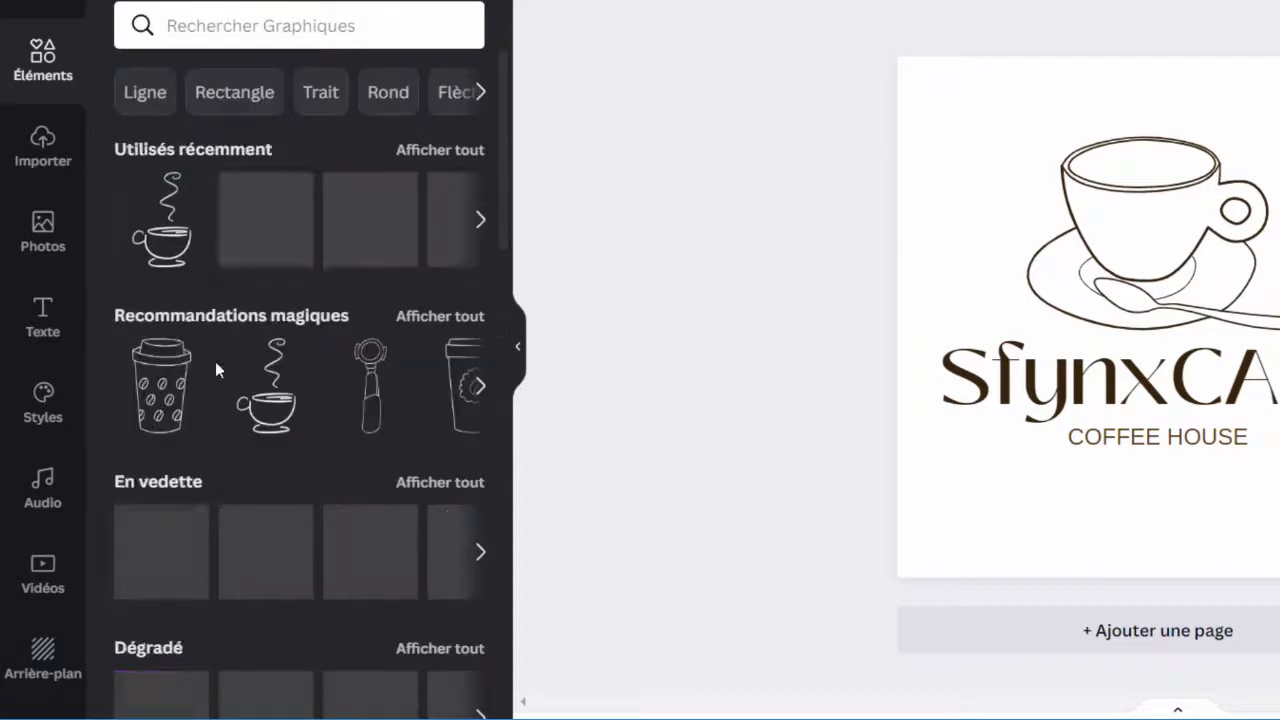
{"action": "left_click", "coordinate": [488, 393]}
{"action": "left_click", "coordinate": [488, 393]}
{"action": "left_click", "coordinate": [488, 393]}
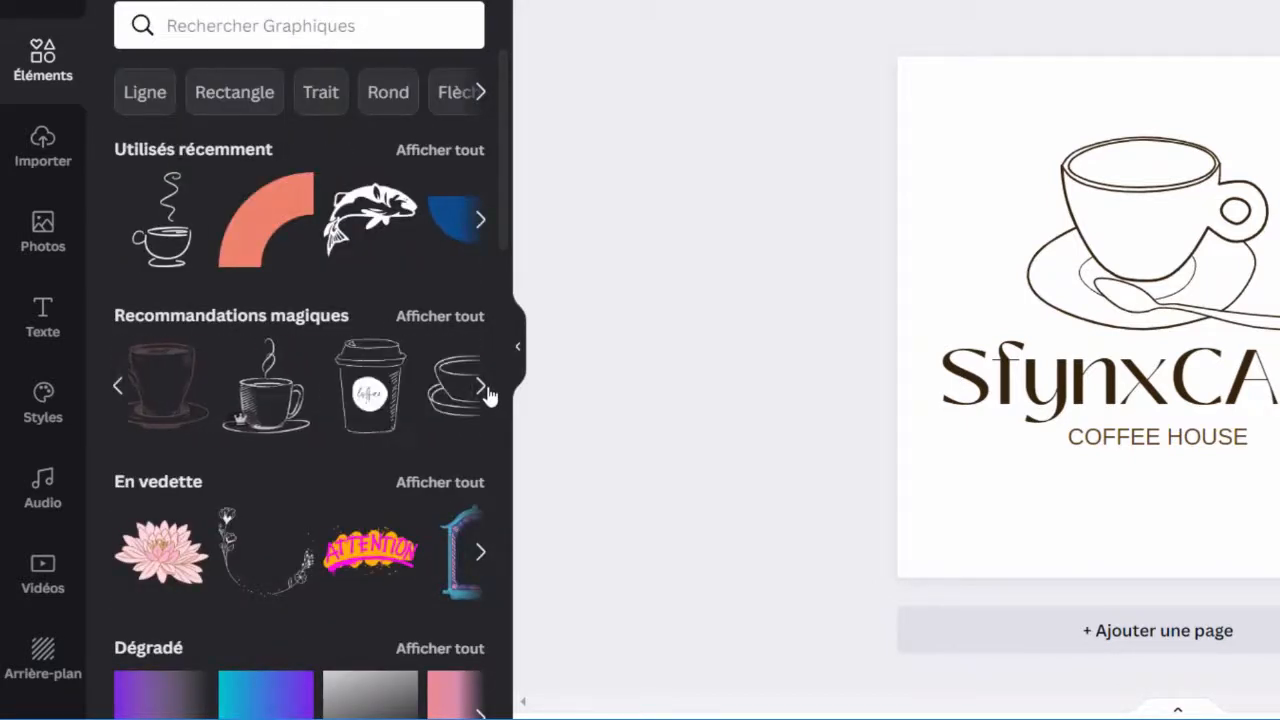
{"action": "left_click", "coordinate": [488, 393]}
{"action": "left_click", "coordinate": [120, 390]}
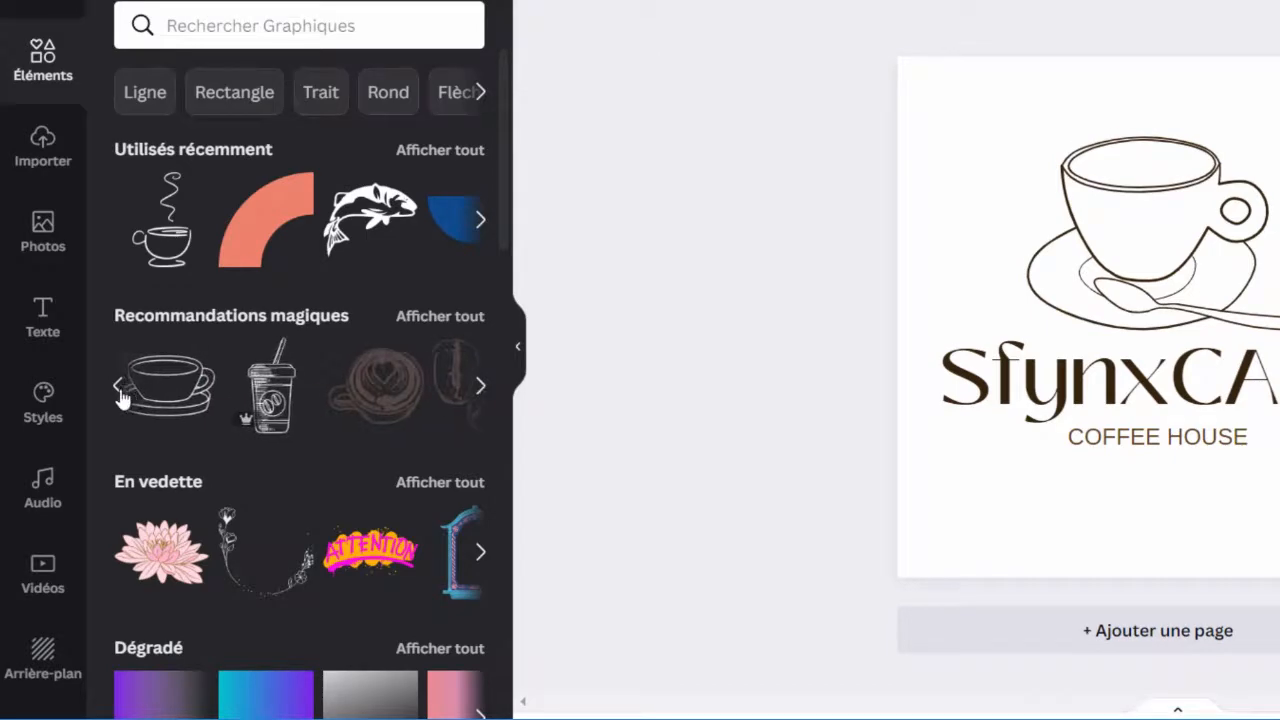
{"action": "left_click", "coordinate": [368, 394]}
Step: Try the takeaway cup in the document's brown over the logo and delete the original cup and saucer illustration
{"action": "left_click", "coordinate": [449, 37]}
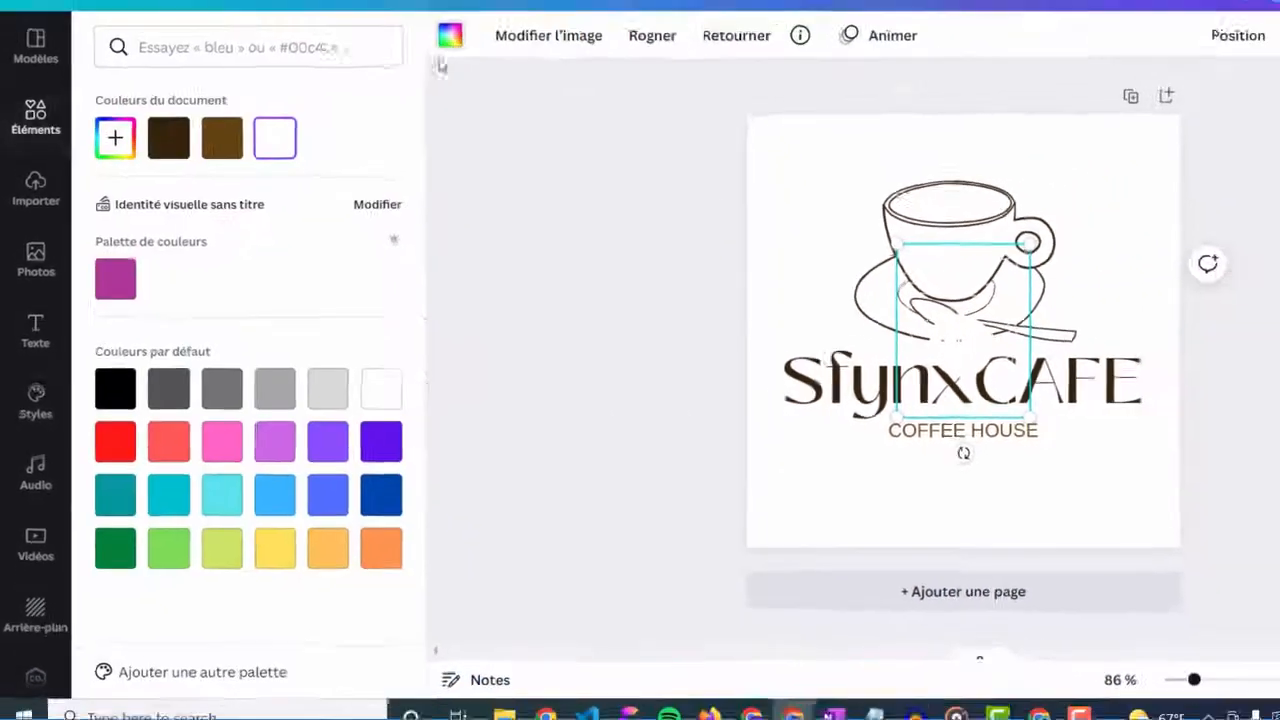
{"action": "left_click", "coordinate": [266, 87]}
{"action": "left_click_drag", "start_coordinate": [1127, 321], "coordinate": [1069, 229]}
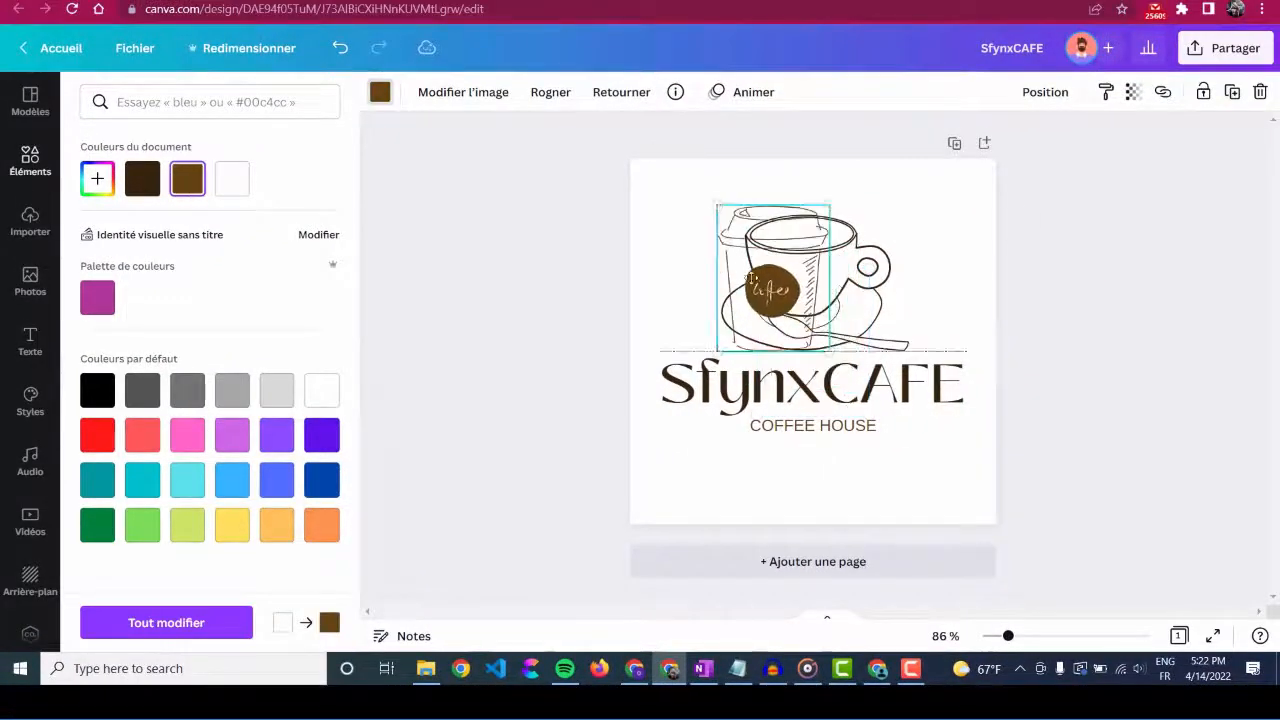
{"action": "left_click", "coordinate": [858, 292]}
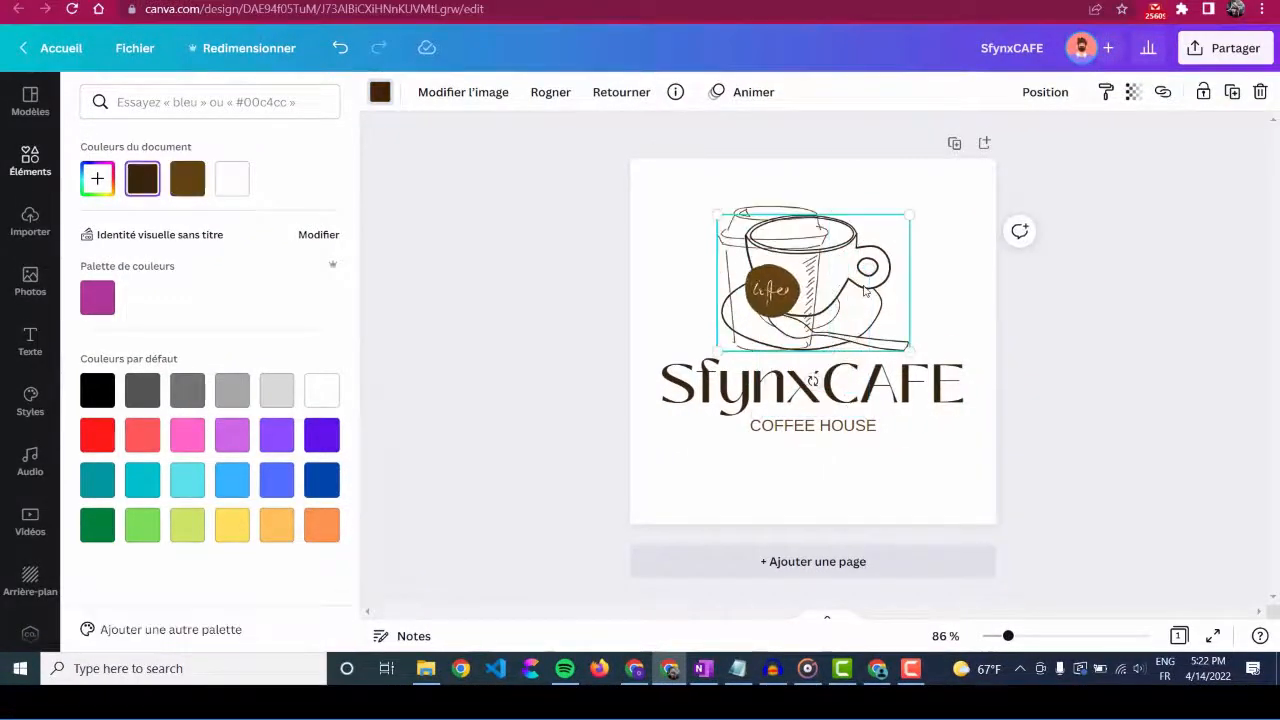
{"action": "key", "text": "Delete"}
Step: Try resizing the takeaway cup and positioning it above the SfynxCAFE title as the logo's illustration
{"action": "left_click", "coordinate": [776, 312]}
{"action": "left_click_drag", "start_coordinate": [830, 351], "coordinate": [896, 435]}
{"action": "left_click_drag", "start_coordinate": [854, 313], "coordinate": [852, 283]}
{"action": "left_click_drag", "start_coordinate": [893, 178], "coordinate": [868, 211]}
{"action": "left_click_drag", "start_coordinate": [833, 266], "coordinate": [846, 225]}
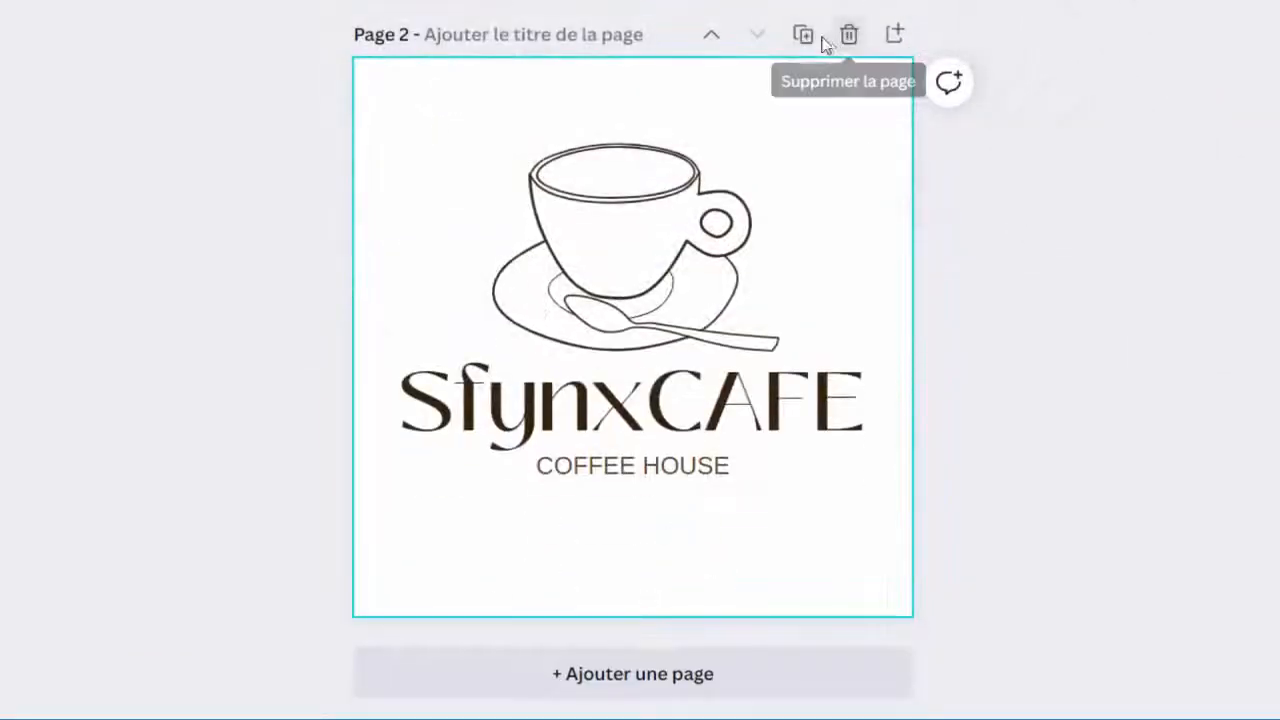
Step: Duplicate the second logo page three times so the design has five pages
{"action": "left_click", "coordinate": [806, 42]}
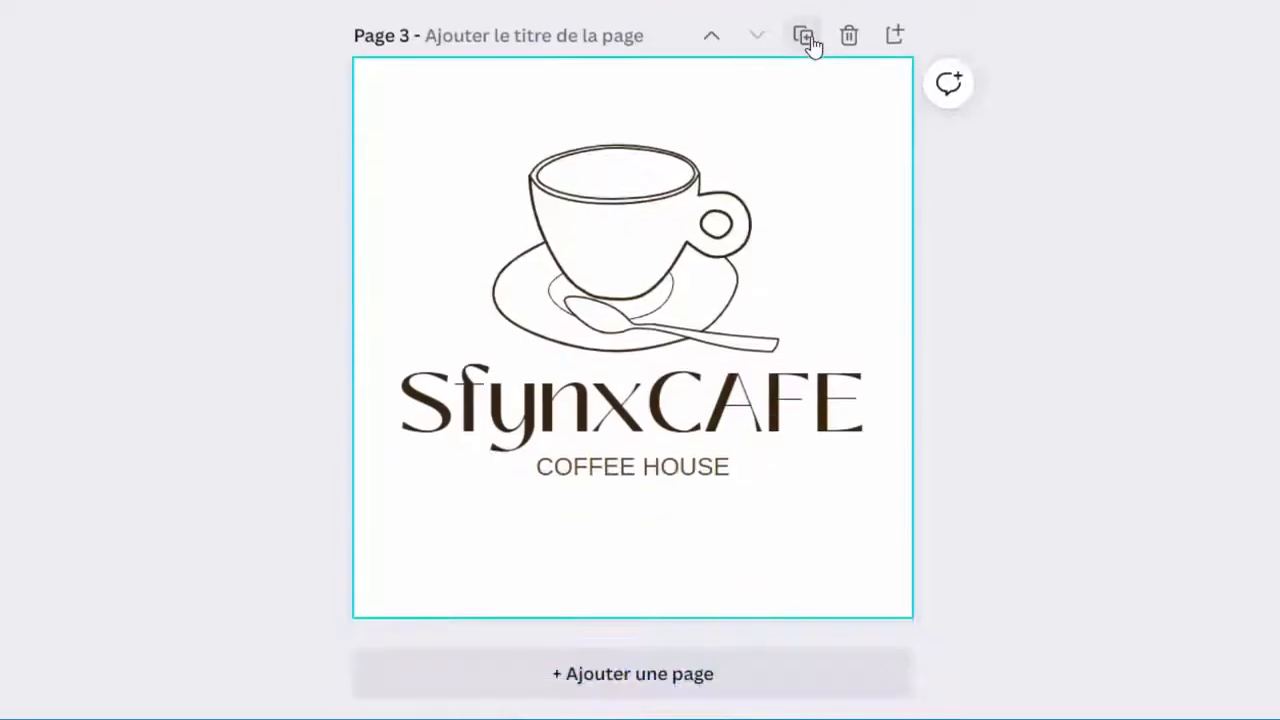
{"action": "left_click", "coordinate": [810, 42]}
{"action": "left_click", "coordinate": [808, 43]}
{"action": "scroll", "coordinate": [1010, 312], "scroll_direction": "up", "scroll_amount": 8}
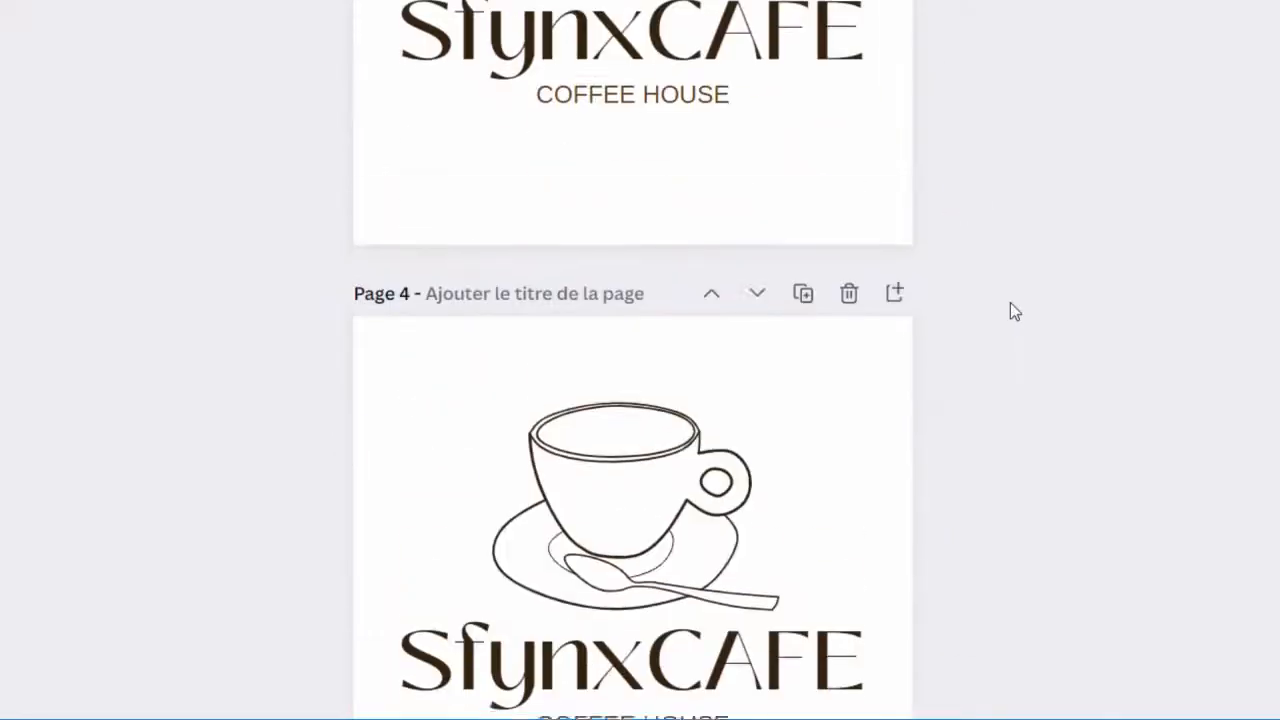
{"action": "scroll", "coordinate": [1008, 303], "scroll_direction": "up", "scroll_amount": 10}
{"action": "scroll", "coordinate": [1008, 303], "scroll_direction": "down", "scroll_amount": 5}
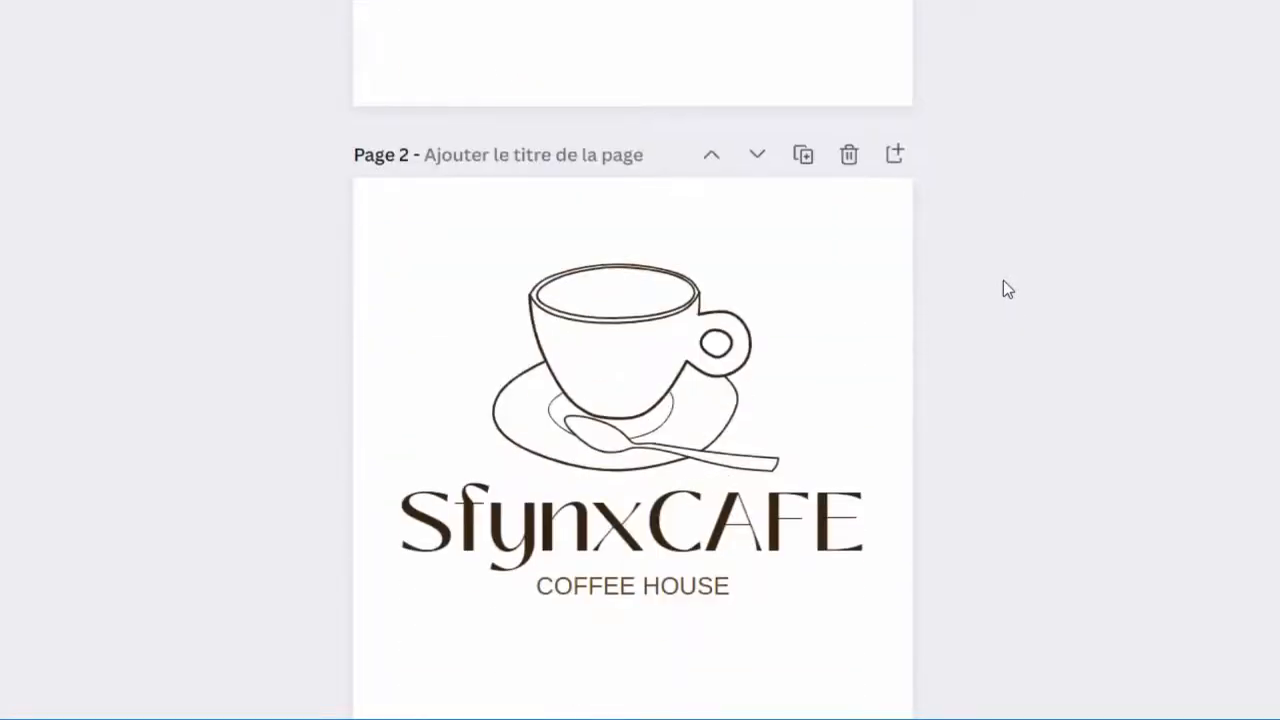
Step: Enlarge the whole logo on page 2, including cup, title and tagline, and centre it on the page
{"action": "left_click_drag", "start_coordinate": [1028, 234], "coordinate": [227, 650]}
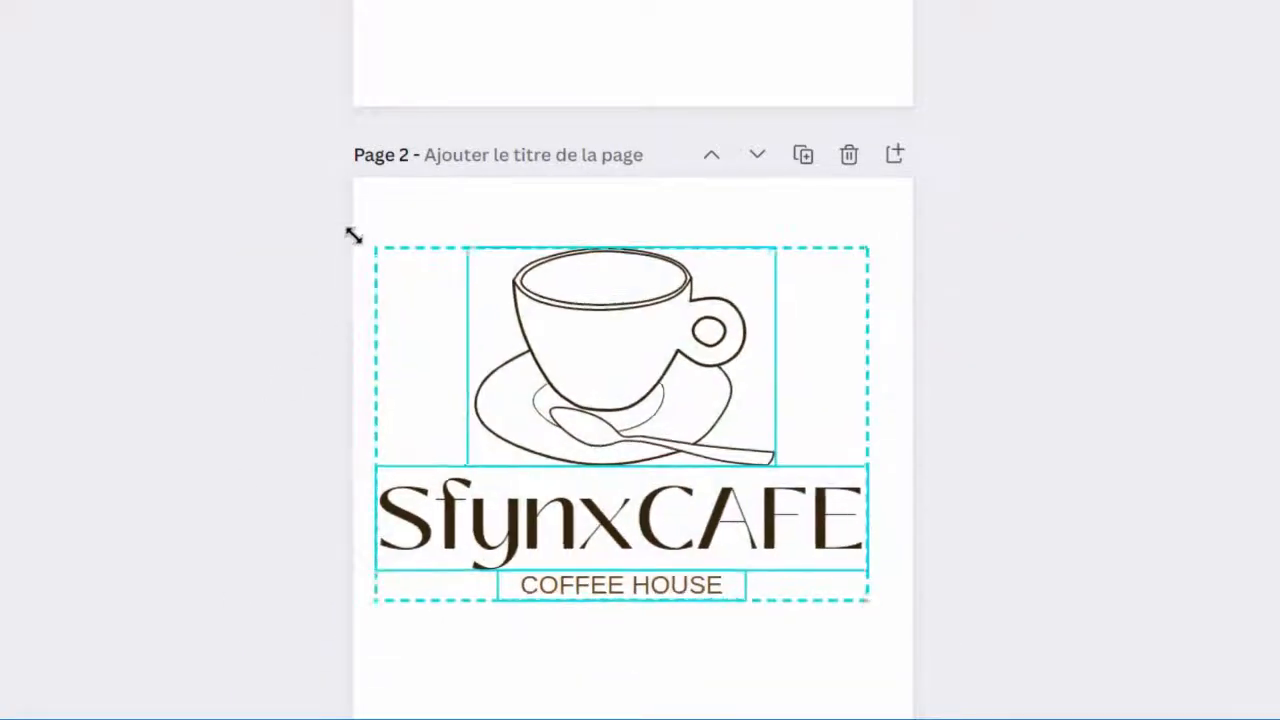
{"action": "left_click_drag", "start_coordinate": [354, 236], "coordinate": [354, 233]}
{"action": "left_click_drag", "start_coordinate": [552, 346], "coordinate": [568, 383]}
{"action": "left_click", "coordinate": [1037, 506]}
Step: Turn page 3 into an icon-only version by deleting the title and tagline, then enlarging and centring the cup
{"action": "scroll", "coordinate": [1000, 343], "scroll_direction": "down", "scroll_amount": 6}
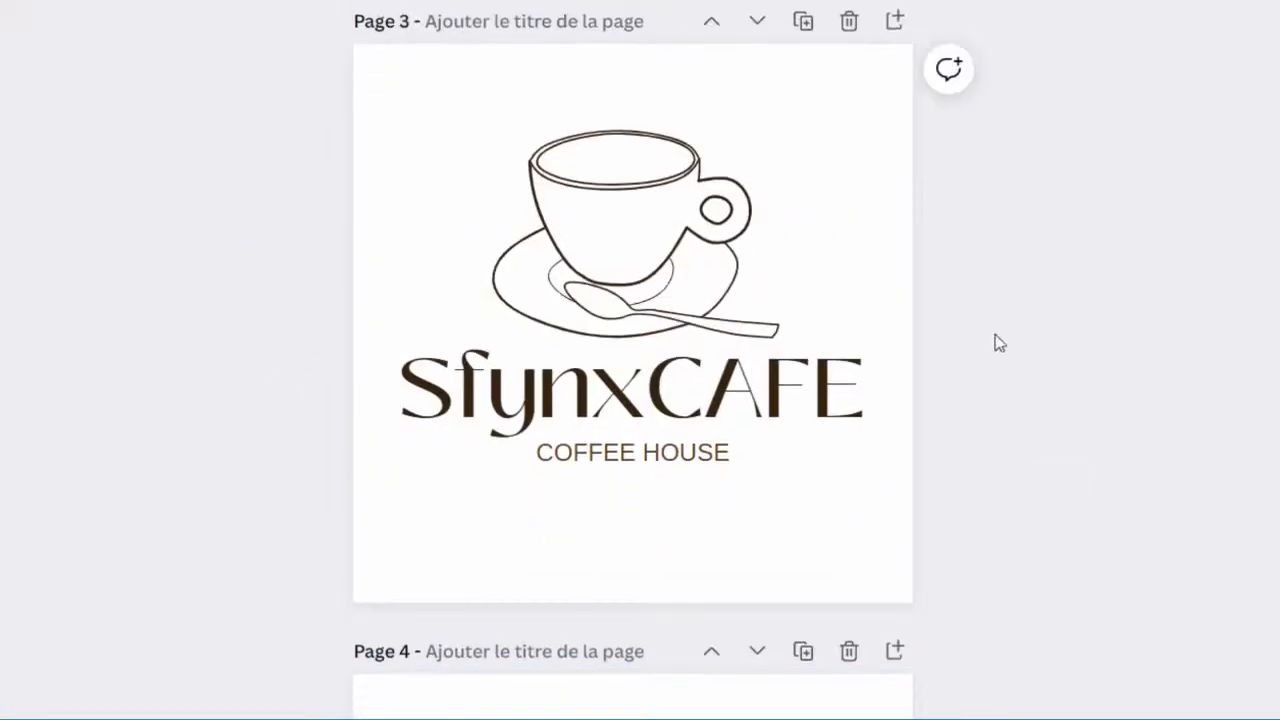
{"action": "left_click_drag", "start_coordinate": [1065, 603], "coordinate": [636, 441]}
{"action": "key", "text": "Delete"}
{"action": "left_click", "coordinate": [723, 323]}
{"action": "left_click_drag", "start_coordinate": [782, 339], "coordinate": [940, 453]}
{"action": "left_click_drag", "start_coordinate": [766, 385], "coordinate": [698, 413]}
{"action": "left_click", "coordinate": [1031, 420]}
Step: Set the background of page 4 to the document's dark brown
{"action": "scroll", "coordinate": [1031, 420], "scroll_direction": "down", "scroll_amount": 5}
{"action": "left_click_drag", "start_coordinate": [1042, 206], "coordinate": [385, 556]}
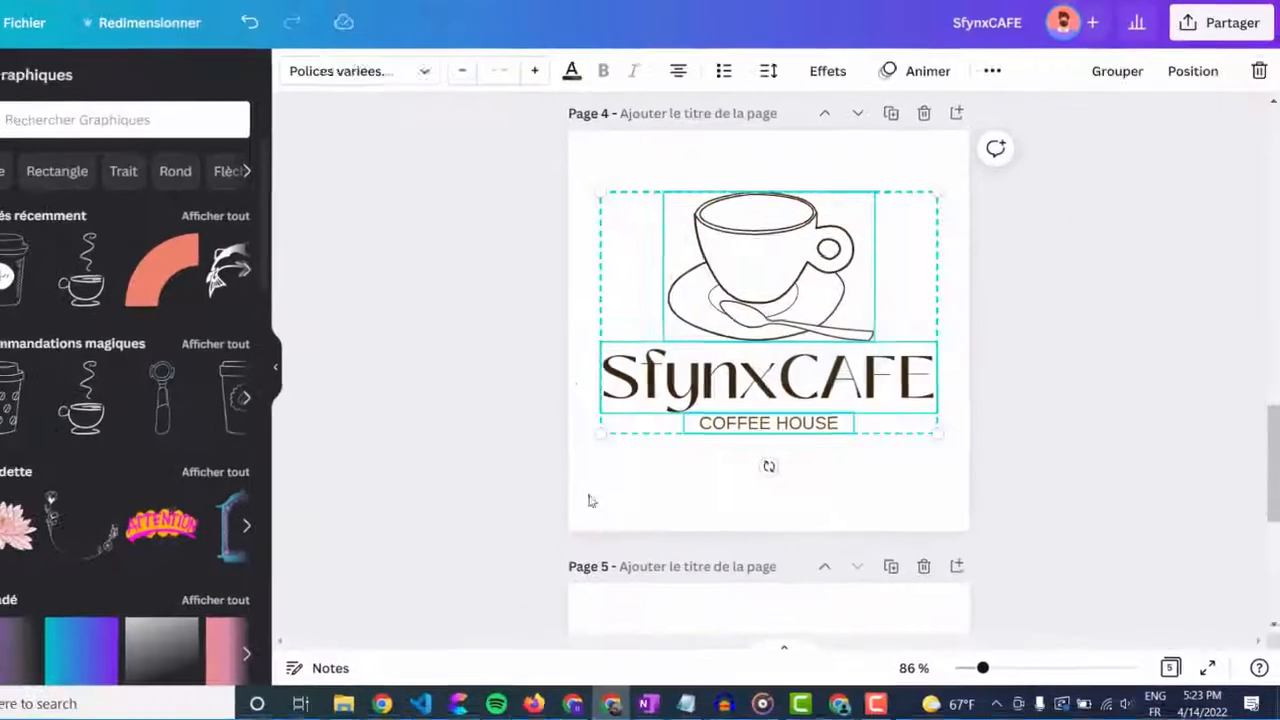
{"action": "left_click", "coordinate": [594, 156]}
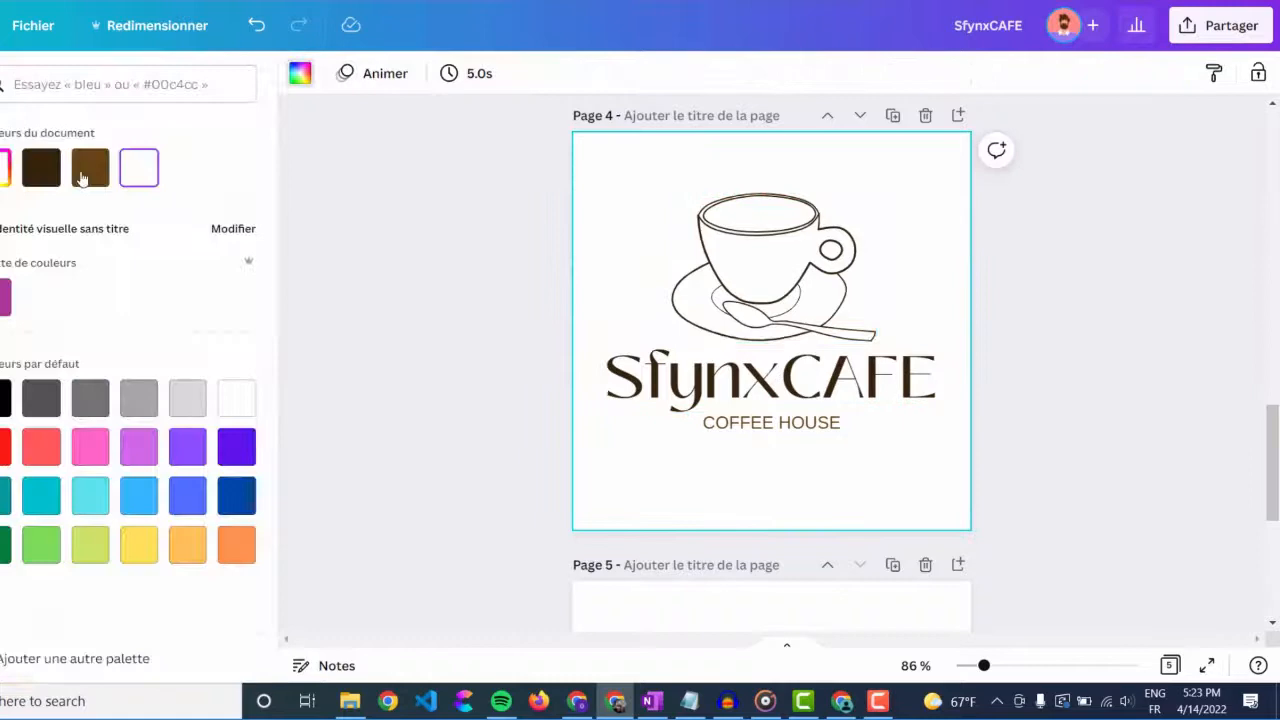
{"action": "left_click", "coordinate": [43, 170]}
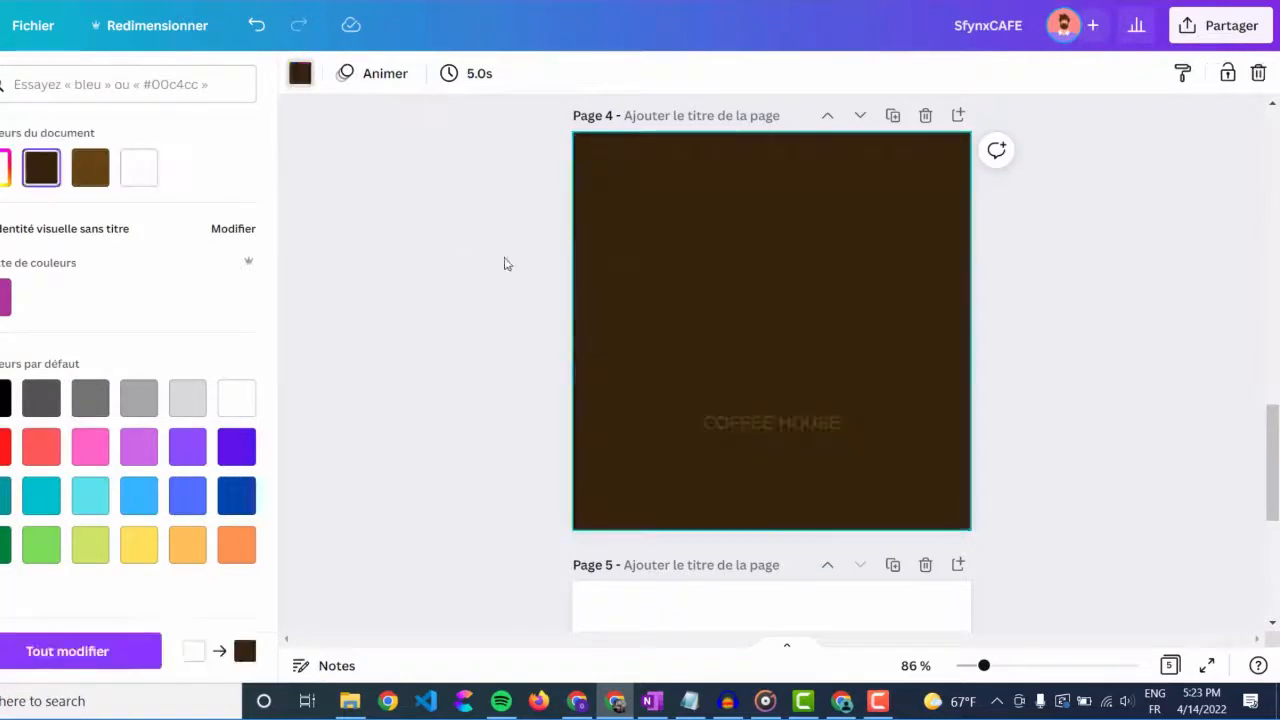
Step: Recolour the title, tagline and cup illustration on page 4 to white
{"action": "left_click_drag", "start_coordinate": [483, 232], "coordinate": [715, 424]}
{"action": "left_click", "coordinate": [576, 76]}
{"action": "left_click", "coordinate": [139, 169]}
{"action": "left_click", "coordinate": [794, 281]}
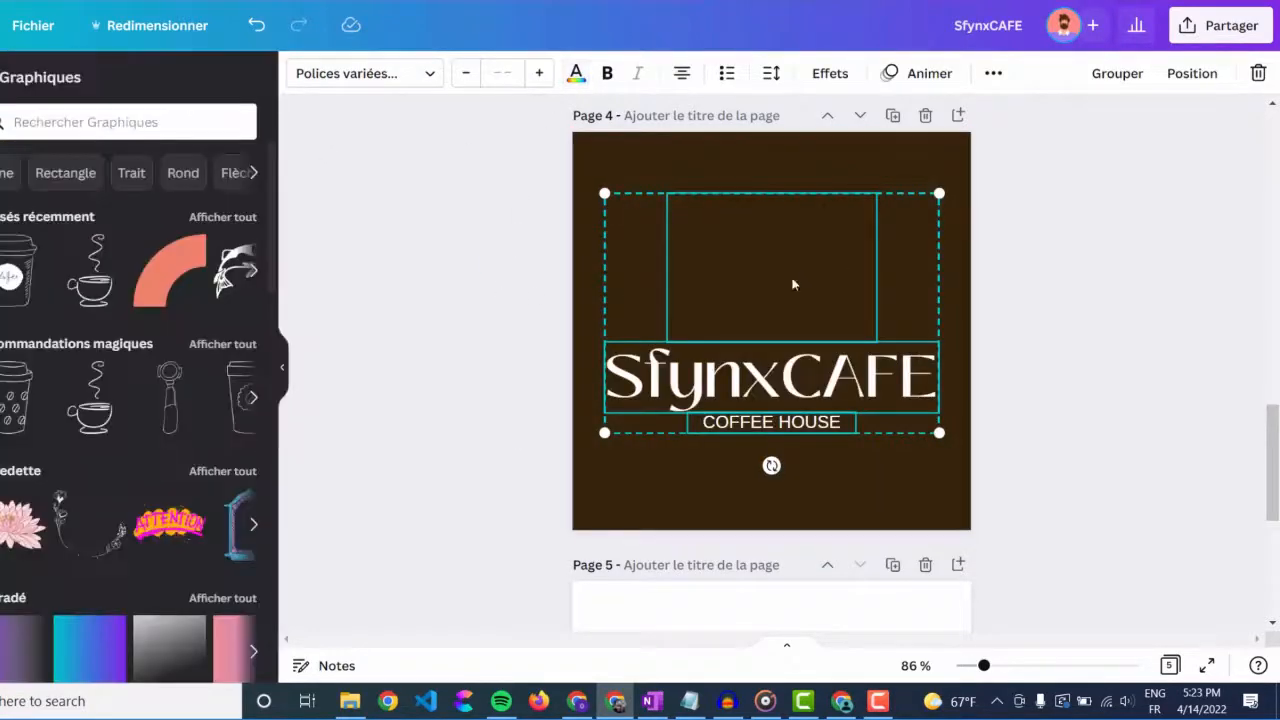
{"action": "left_click", "coordinate": [794, 283]}
{"action": "left_click", "coordinate": [300, 75]}
{"action": "left_click", "coordinate": [139, 169]}
{"action": "left_click", "coordinate": [455, 243]}
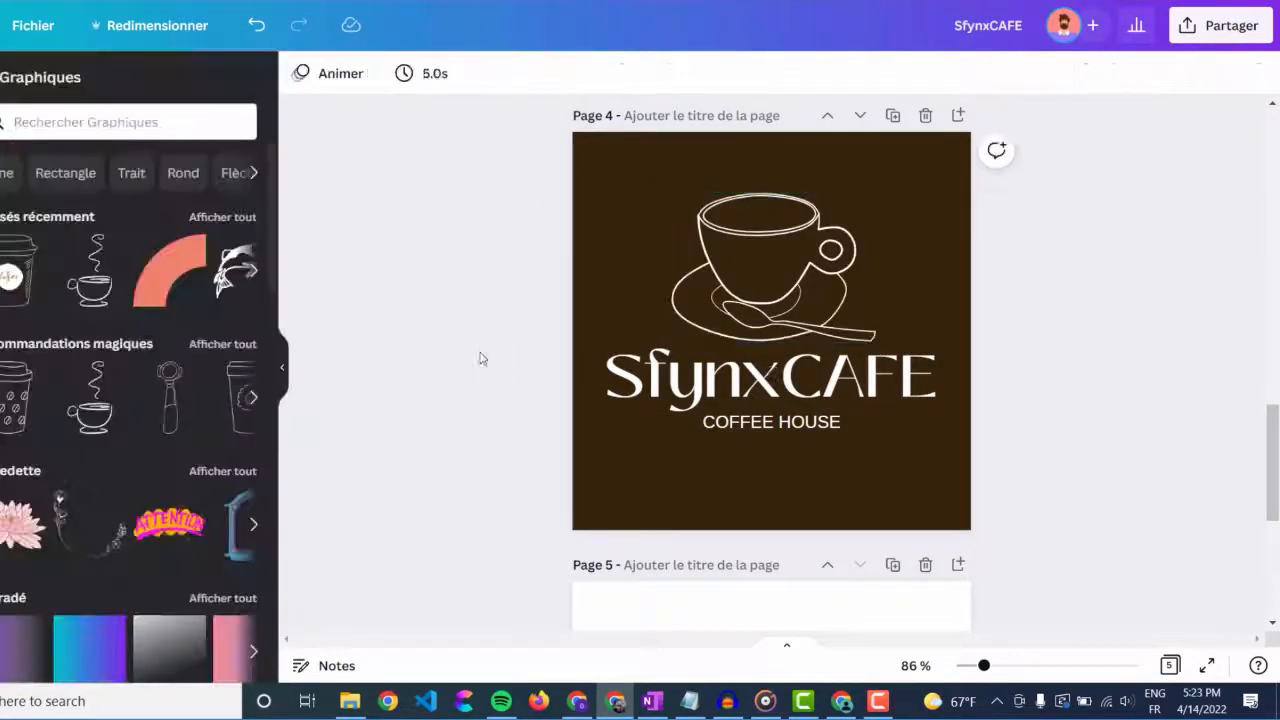
Step: Delete the white page 5 and duplicate the dark brown page 4 in its place
{"action": "scroll", "coordinate": [480, 357], "scroll_direction": "down", "scroll_amount": 5}
{"action": "left_click_drag", "start_coordinate": [559, 385], "coordinate": [985, 449]}
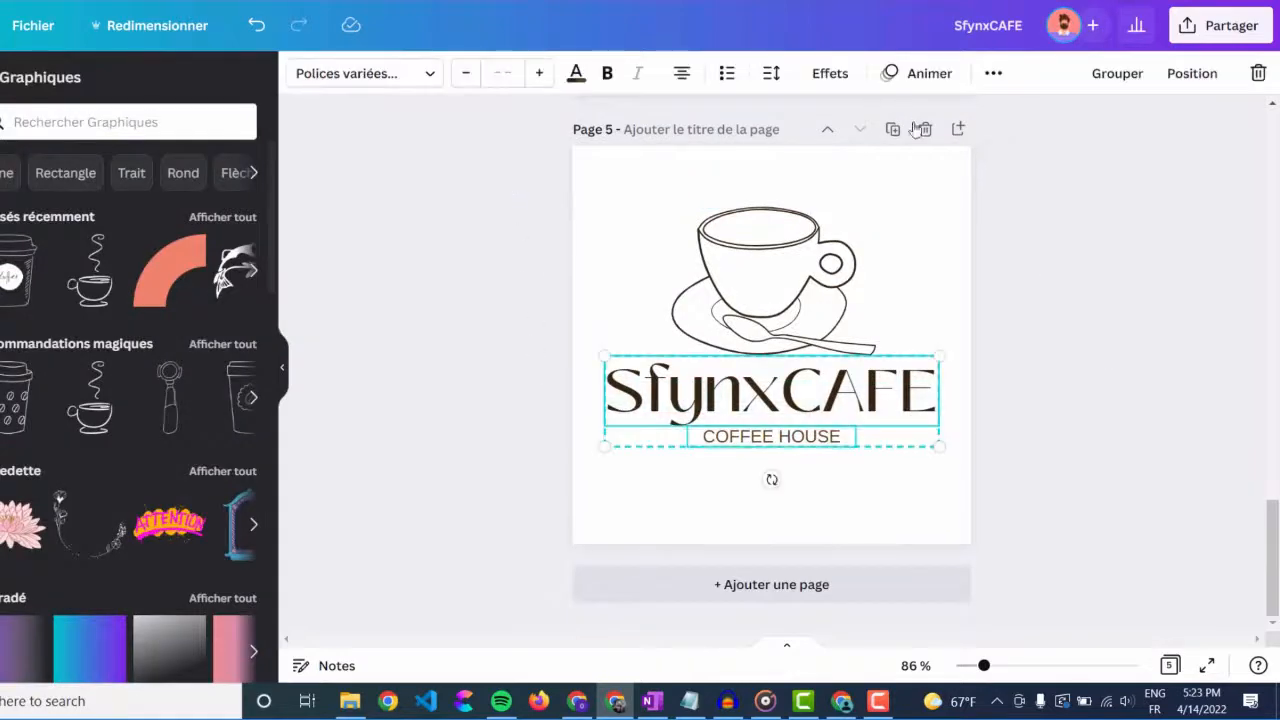
{"action": "left_click", "coordinate": [925, 129]}
{"action": "left_click", "coordinate": [893, 211]}
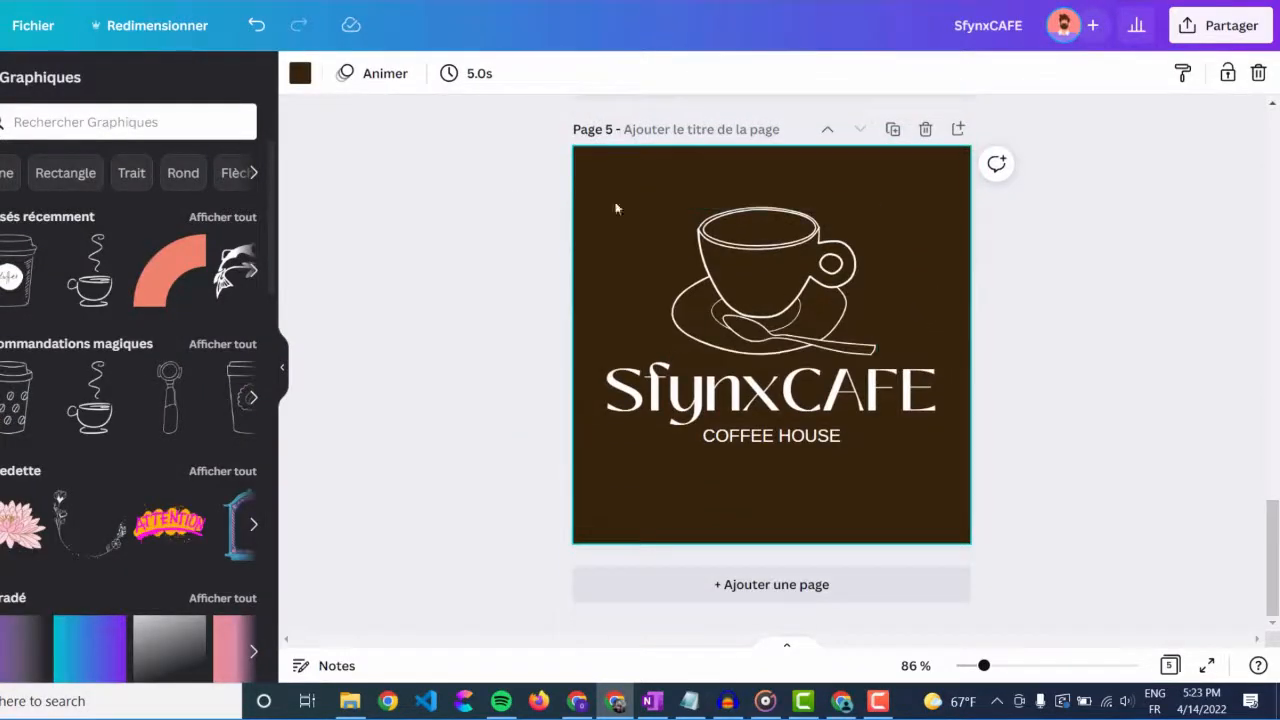
Step: Delete the title and tagline from the dark brown page 5, then enlarge and centre the white cup
{"action": "left_click", "coordinate": [301, 75]}
{"action": "left_click_drag", "start_coordinate": [560, 378], "coordinate": [976, 434]}
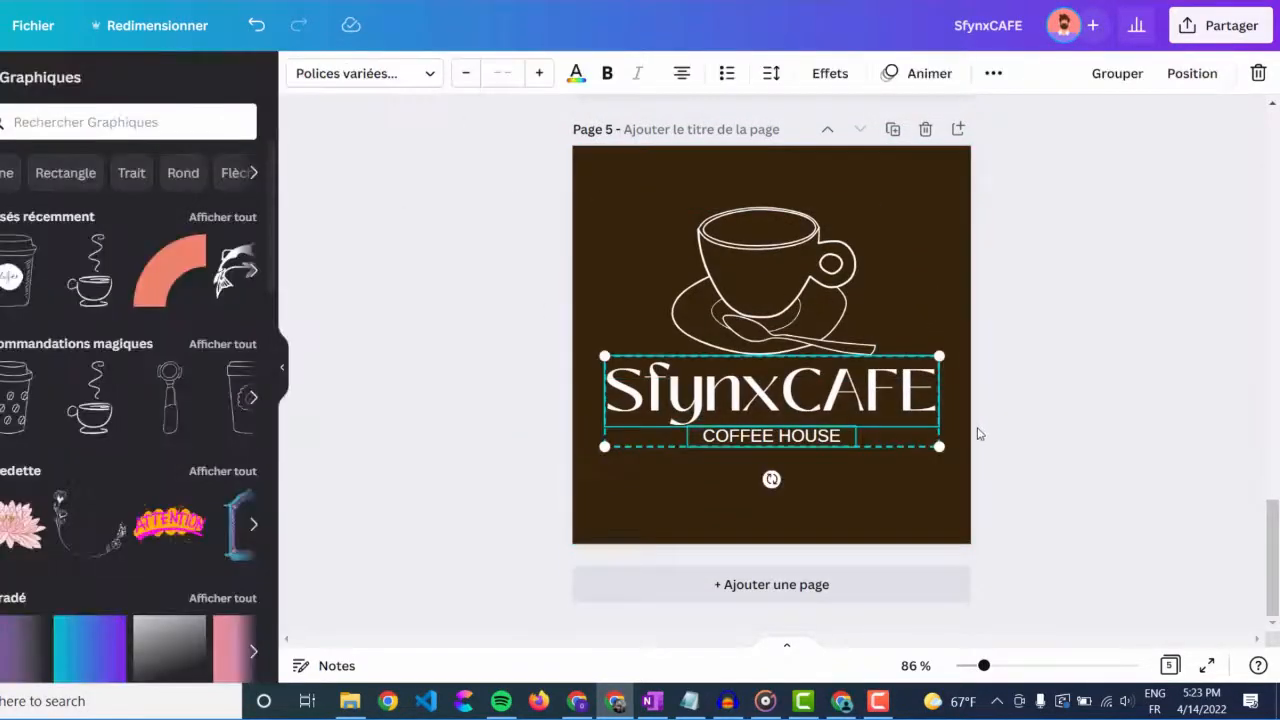
{"action": "key", "text": "Delete"}
{"action": "left_click", "coordinate": [810, 300]}
{"action": "left_click_drag", "start_coordinate": [879, 347], "coordinate": [1051, 486]}
{"action": "left_click_drag", "start_coordinate": [932, 420], "coordinate": [837, 417]}
Step: Copy and resize the design to two custom sizes, 210 × 210 px and 300 × 300 px
{"action": "scroll", "coordinate": [1095, 423], "scroll_direction": "up", "scroll_amount": 10}
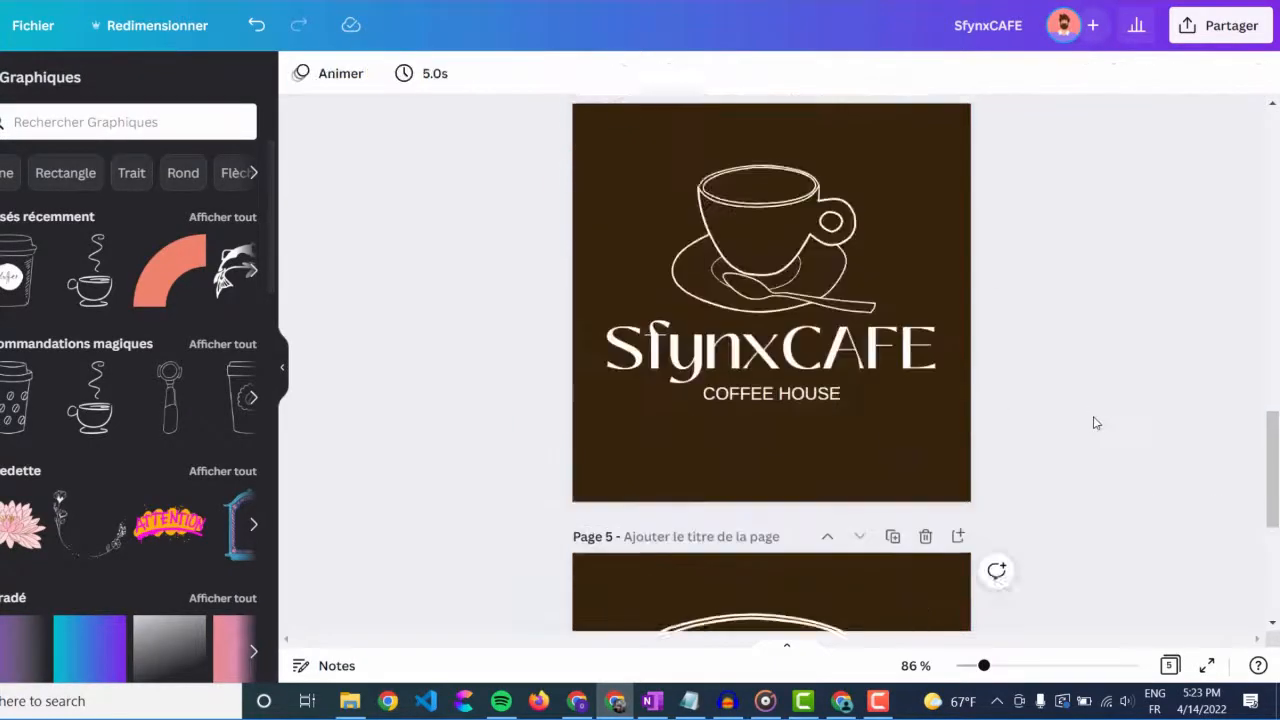
{"action": "scroll", "coordinate": [1095, 423], "scroll_direction": "up", "scroll_amount": 10}
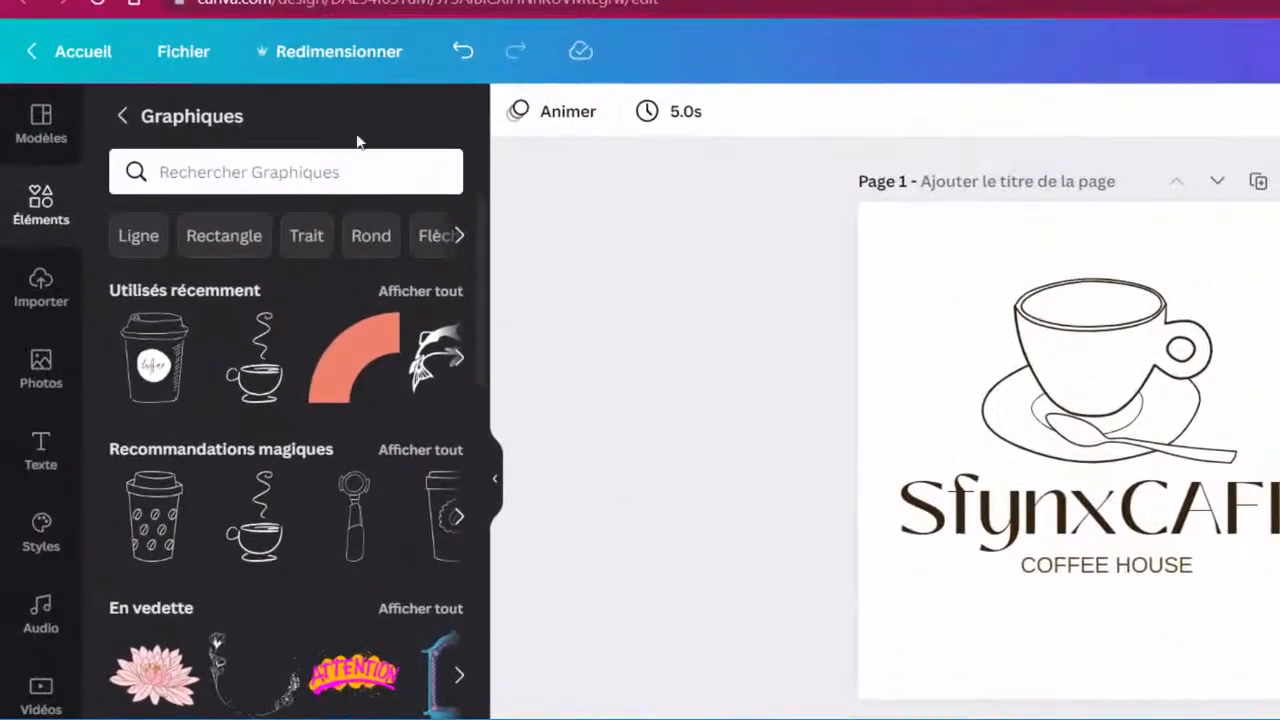
{"action": "left_click", "coordinate": [345, 66]}
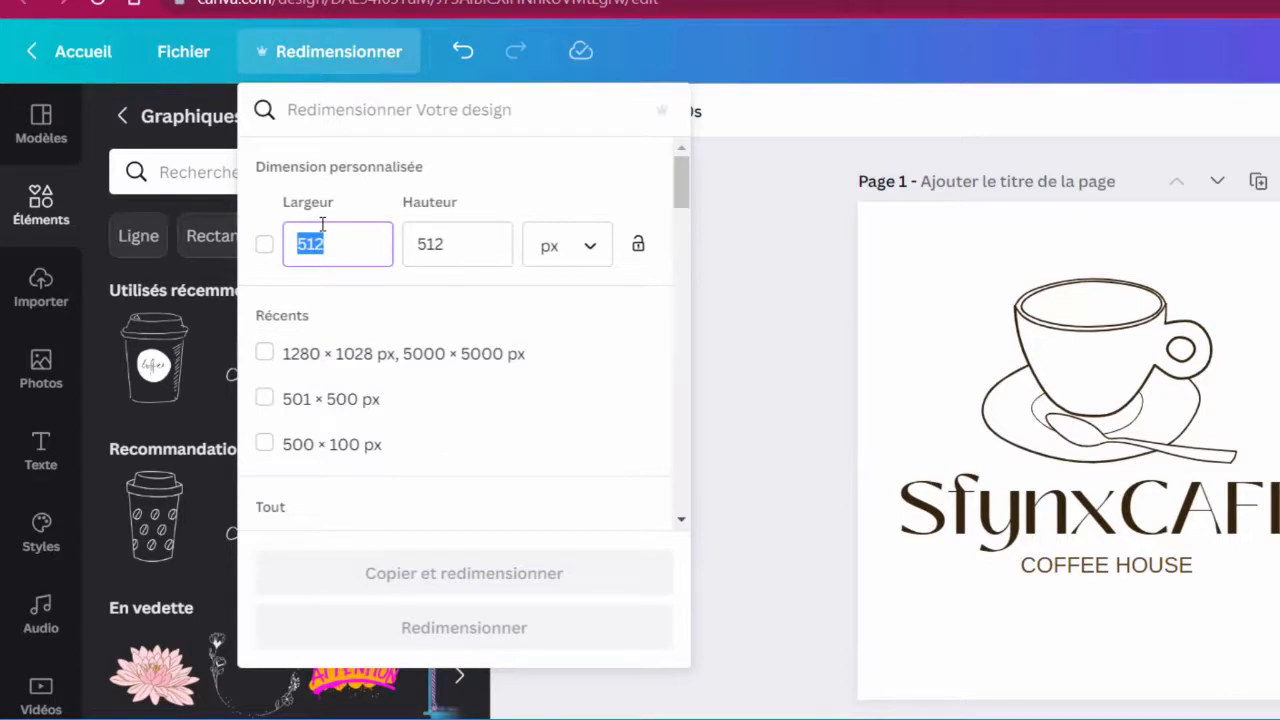
{"action": "type", "text": "210"}
{"action": "key", "text": "Tab"}
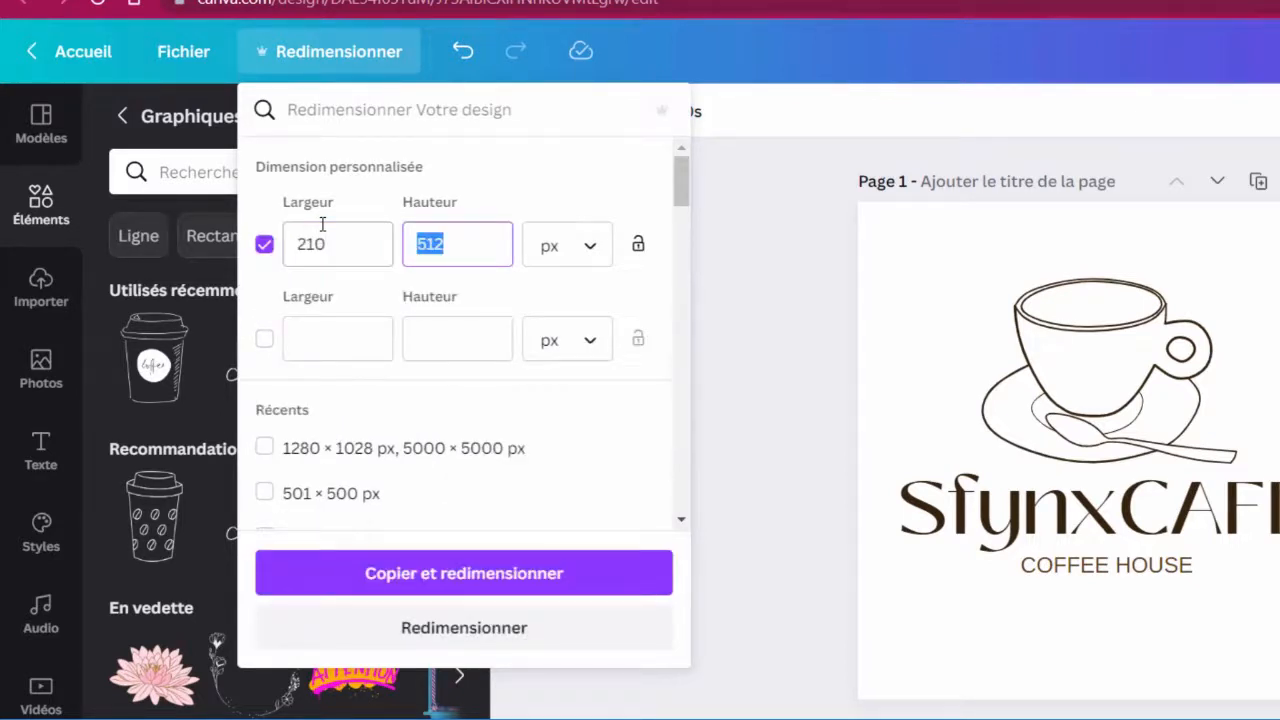
{"action": "type", "text": "210"}
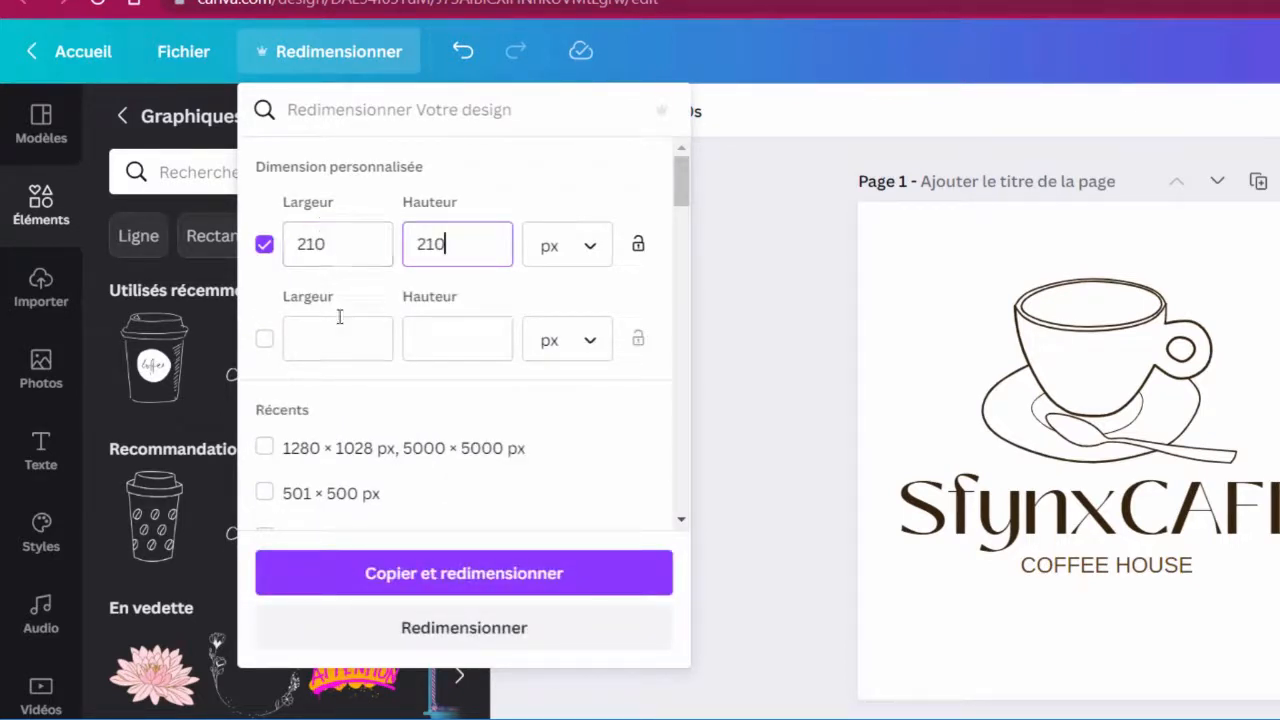
{"action": "type", "text": "30"}
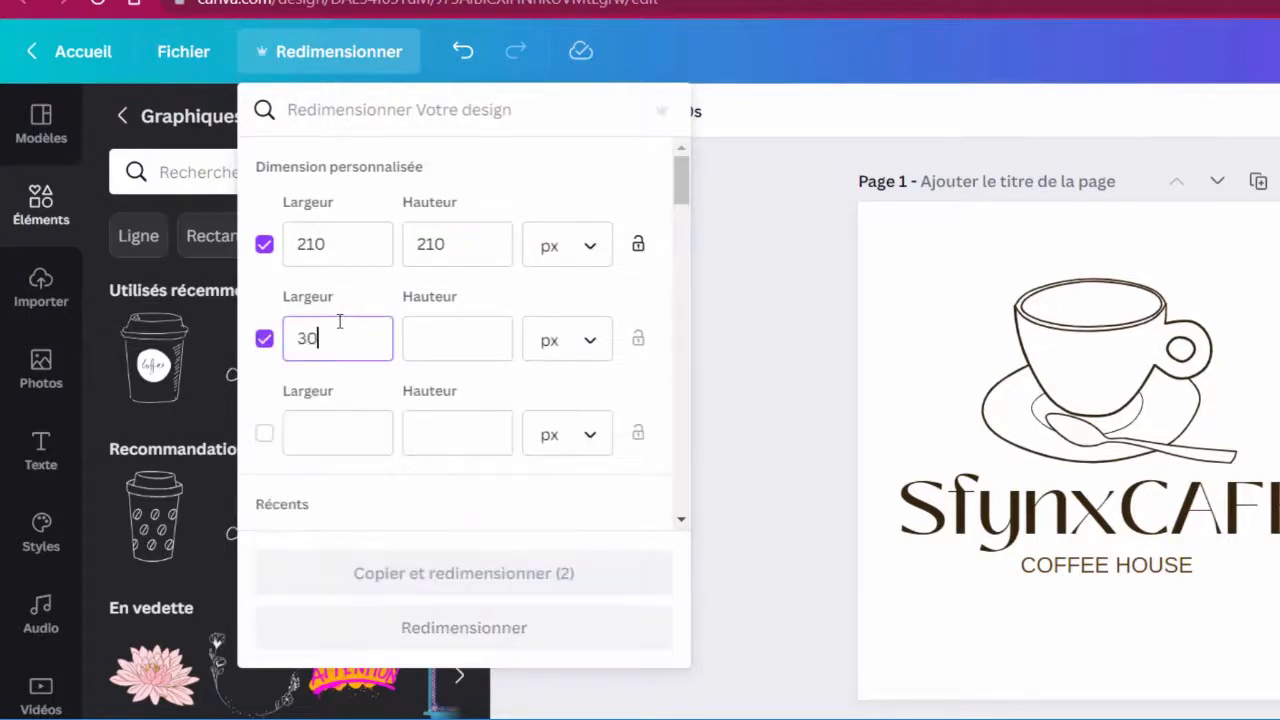
{"action": "type", "text": "300"}
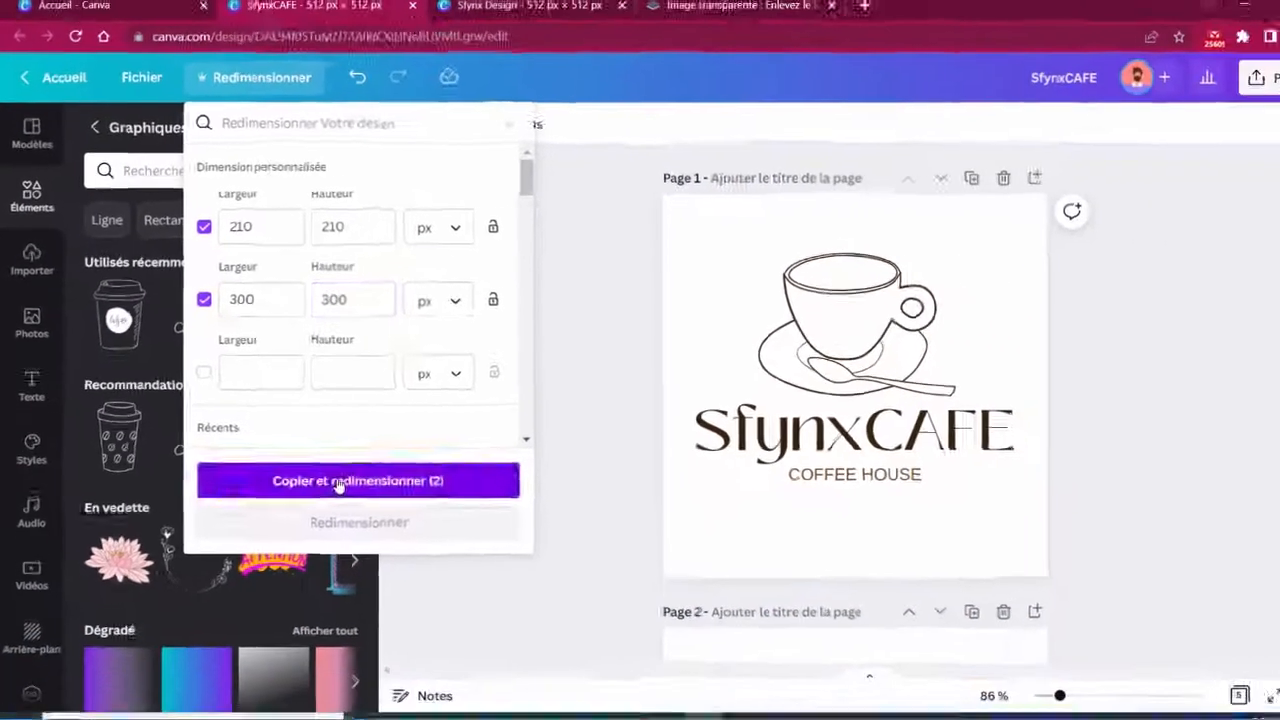
{"action": "left_click", "coordinate": [425, 573]}
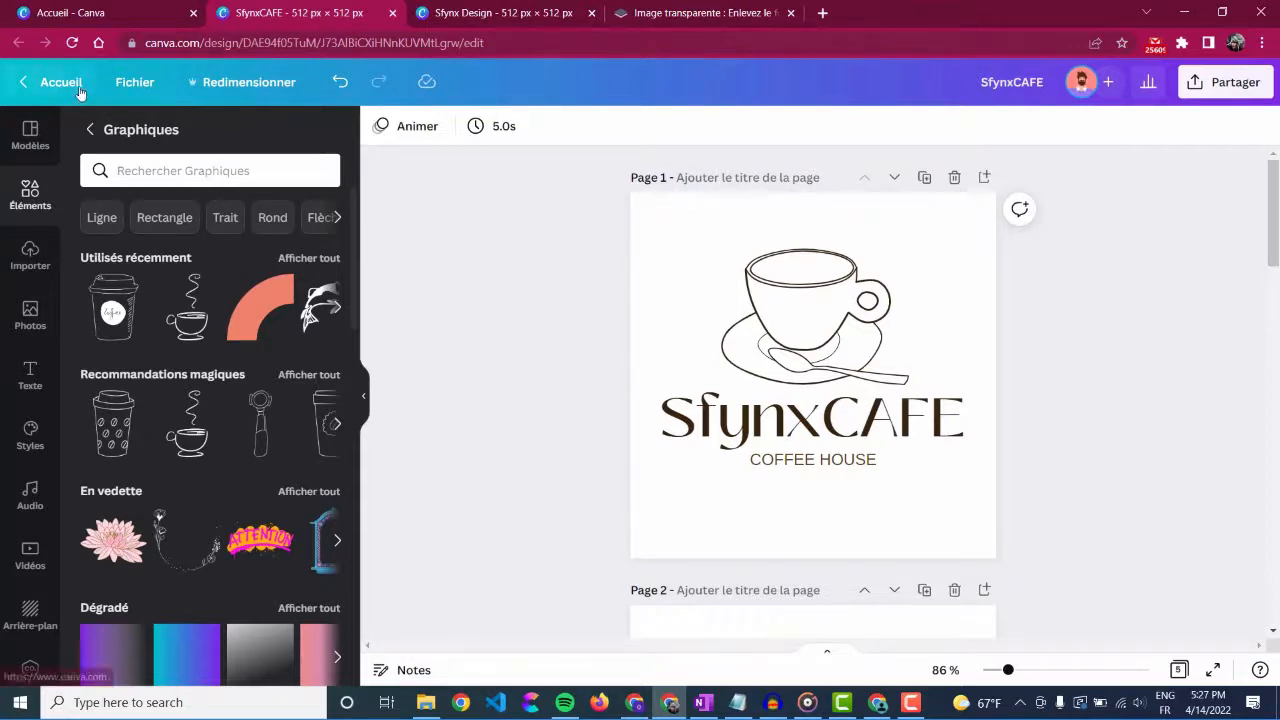
Step: From the Canva home page, create a new blank design with a custom size of 300 × 300 px
{"action": "left_click", "coordinate": [88, 20]}
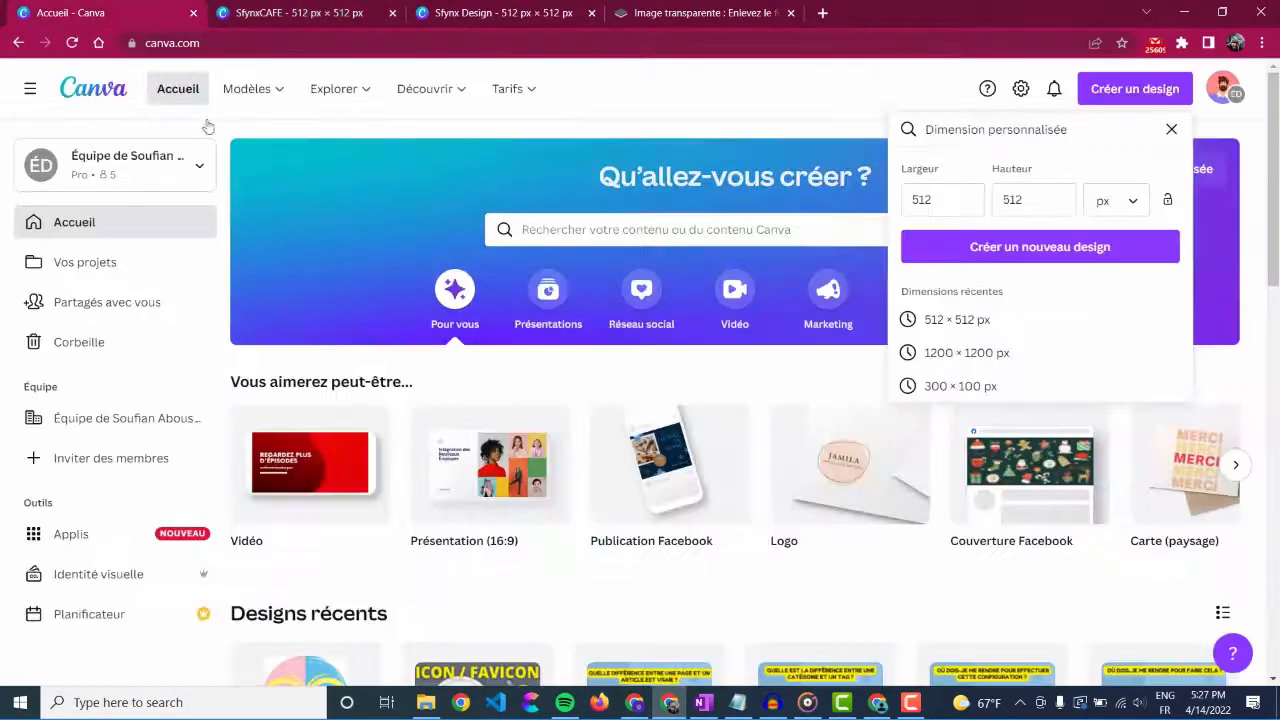
{"action": "left_click", "coordinate": [291, 188]}
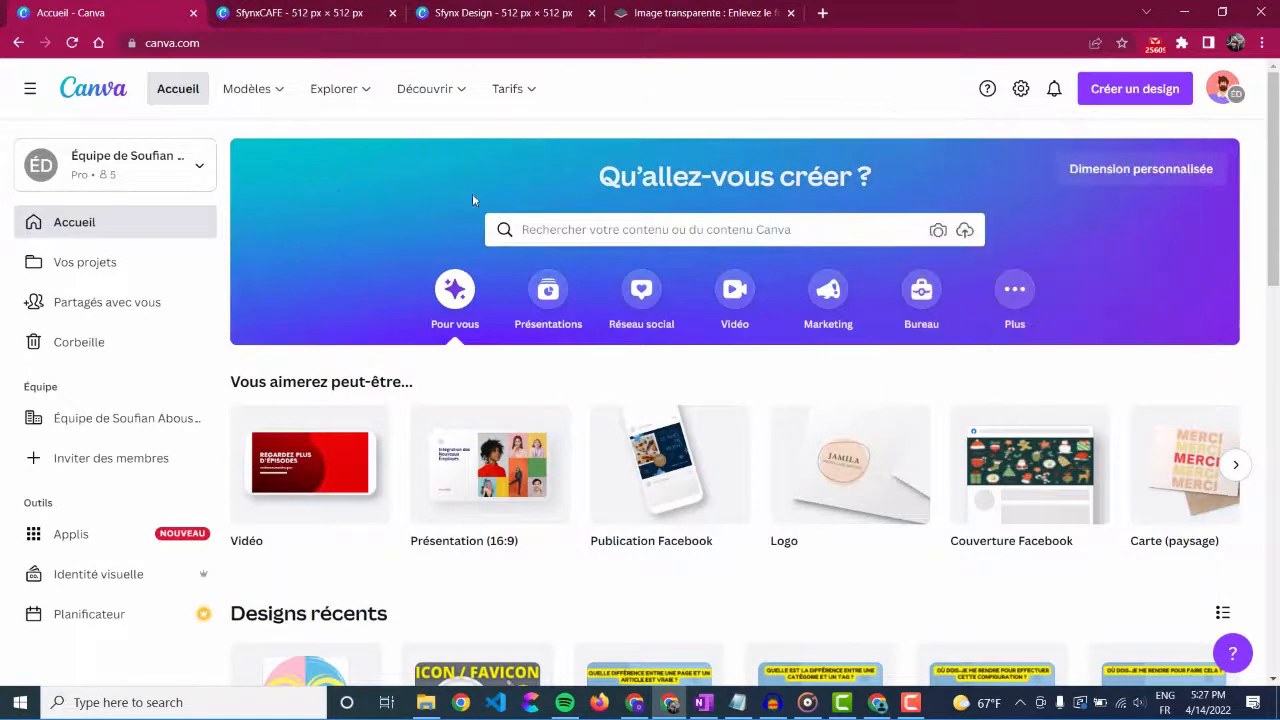
{"action": "left_click", "coordinate": [1157, 92]}
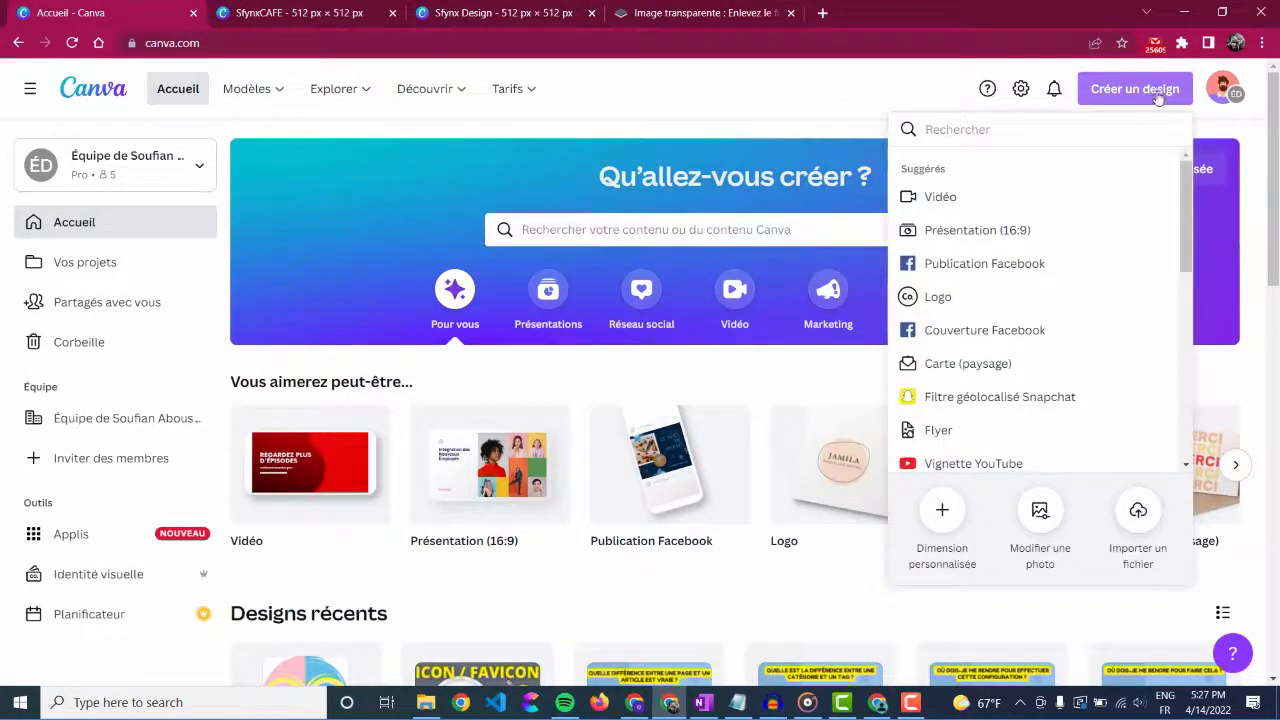
{"action": "left_click", "coordinate": [944, 512]}
{"action": "key", "text": "BackSpace"}
{"action": "key", "text": "BackSpace"}
{"action": "key", "text": "BackSpace"}
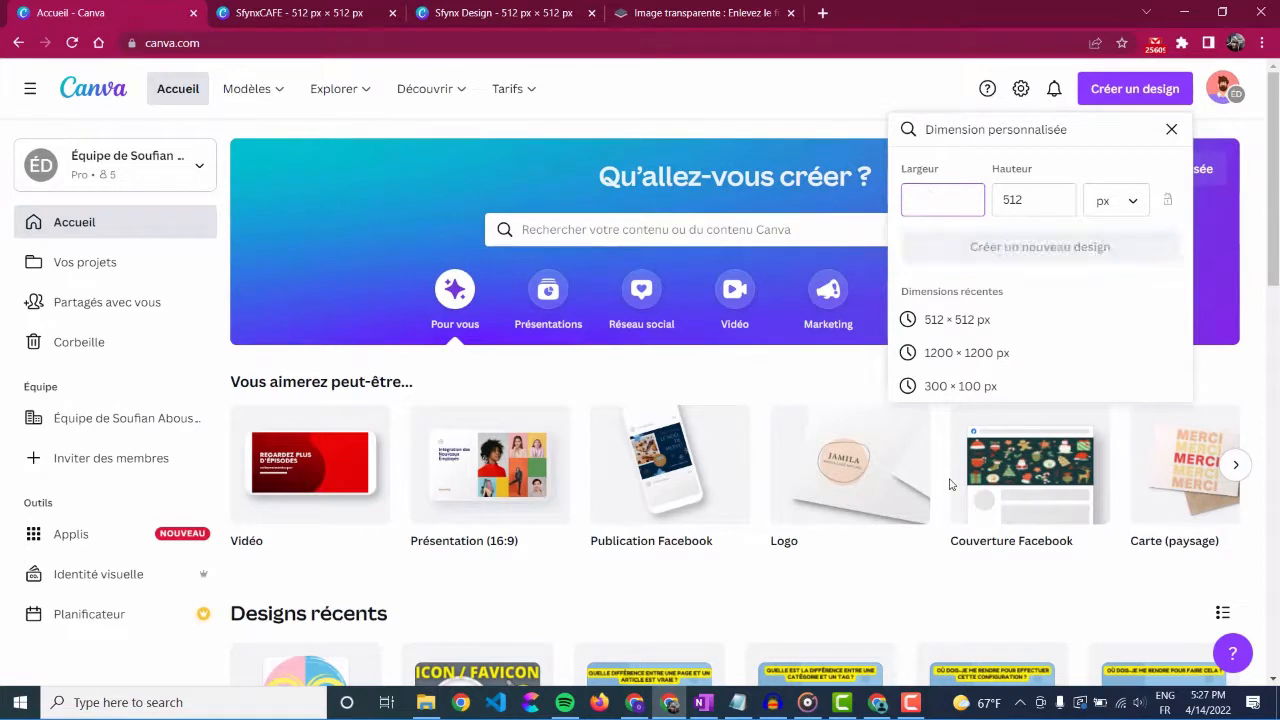
{"action": "type", "text": "300"}
{"action": "key", "text": "Tab"}
{"action": "type", "text": "300"}
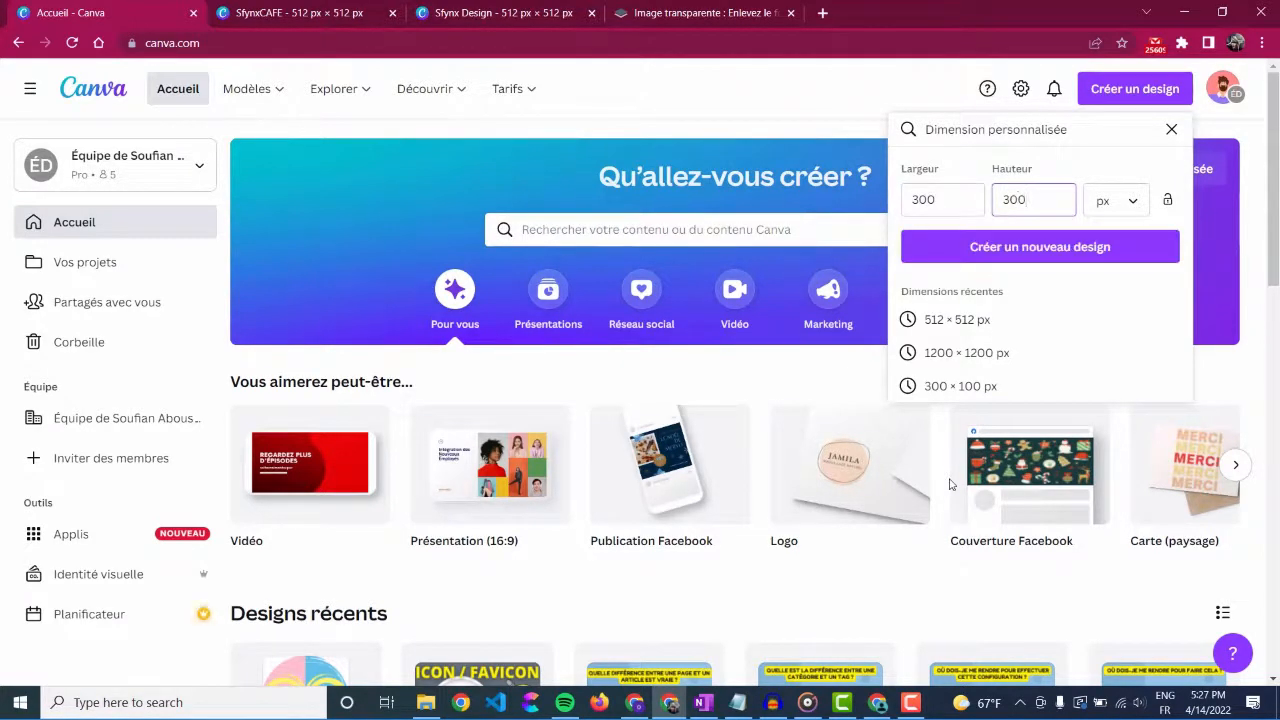
{"action": "left_click", "coordinate": [1098, 260]}
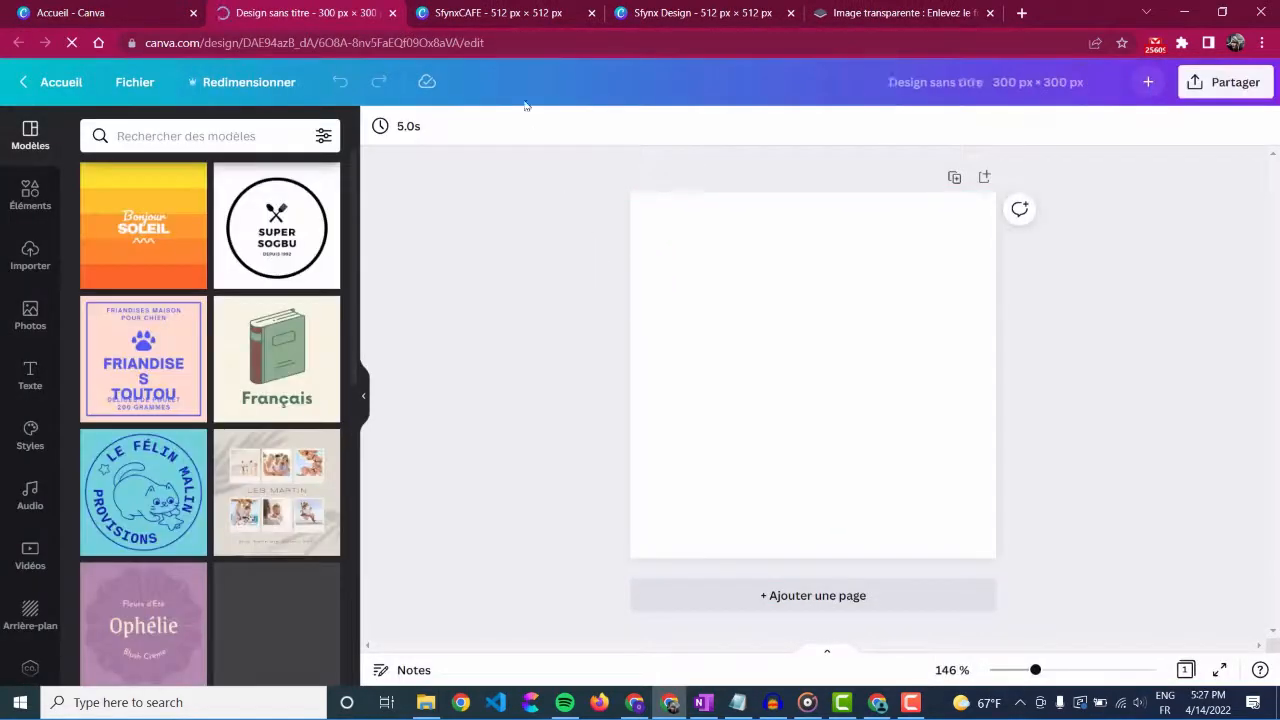
Step: Copy the cup, title and tagline from page 1 of the SfynxCAFE design and paste them into the blank 300 × 300 px design
{"action": "left_click", "coordinate": [499, 12]}
{"action": "left_click_drag", "start_coordinate": [1135, 248], "coordinate": [650, 494]}
{"action": "right_click", "coordinate": [778, 357]}
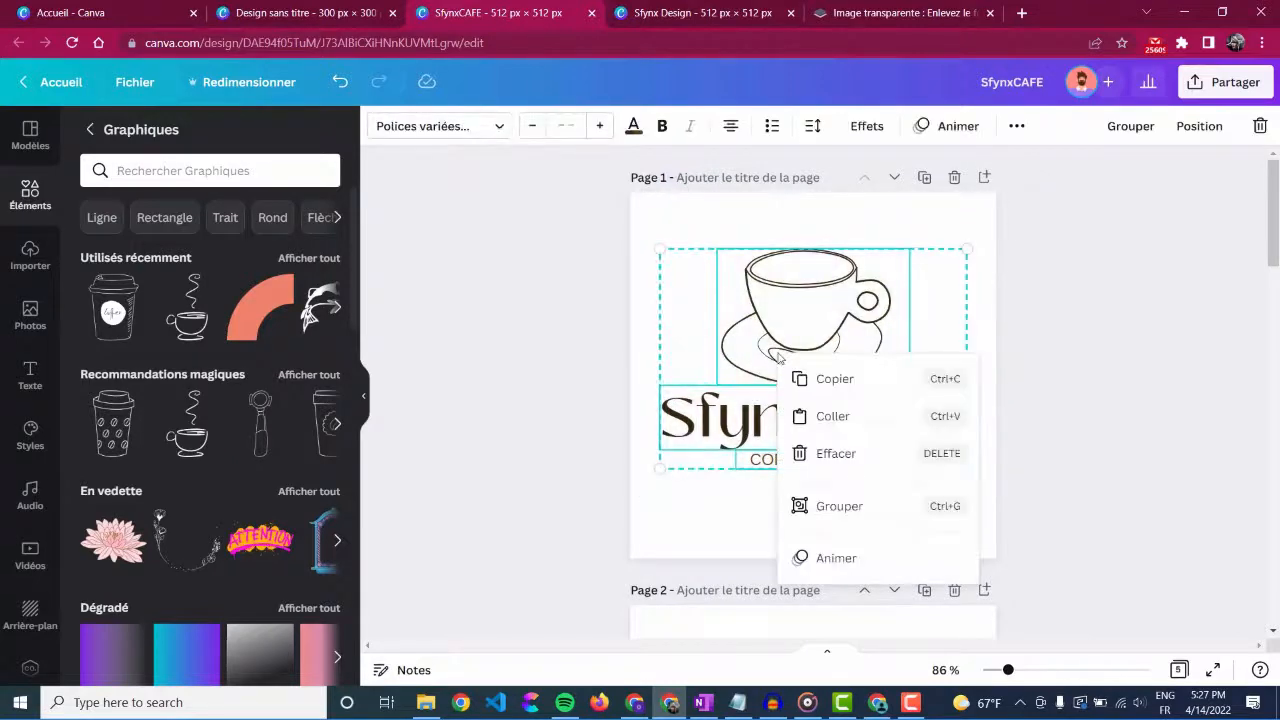
{"action": "left_click", "coordinate": [851, 388]}
{"action": "left_click", "coordinate": [335, 26]}
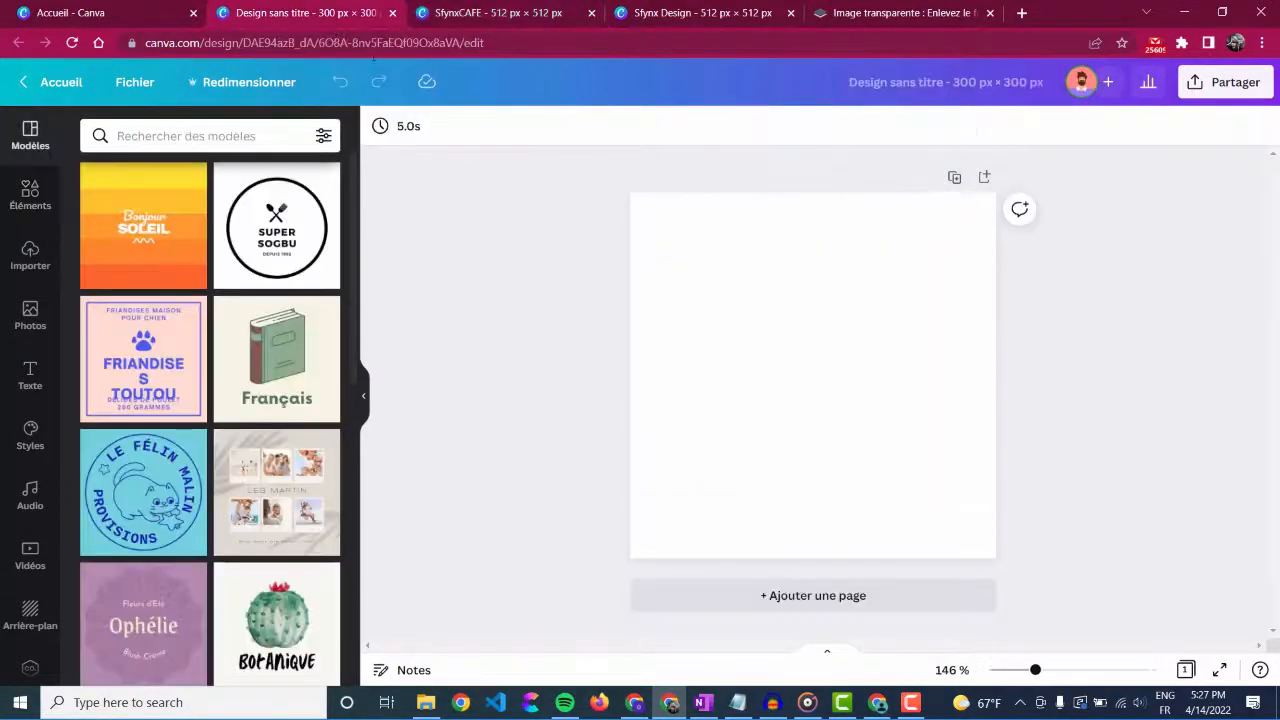
{"action": "right_click", "coordinate": [741, 322]}
{"action": "left_click", "coordinate": [835, 383]}
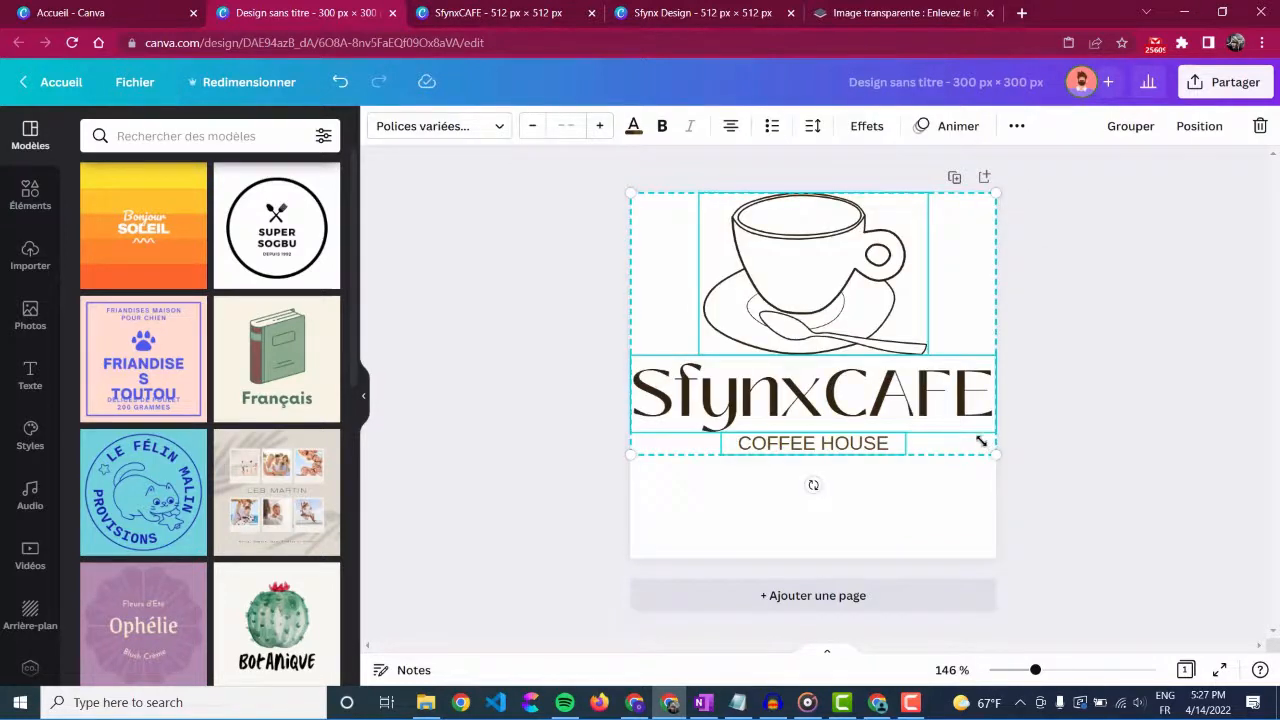
Step: Shrink the pasted logo slightly and centre it horizontally and vertically on the 300 × 300 px page
{"action": "left_click_drag", "start_coordinate": [981, 441], "coordinate": [970, 430]}
{"action": "left_click_drag", "start_coordinate": [890, 378], "coordinate": [899, 430]}
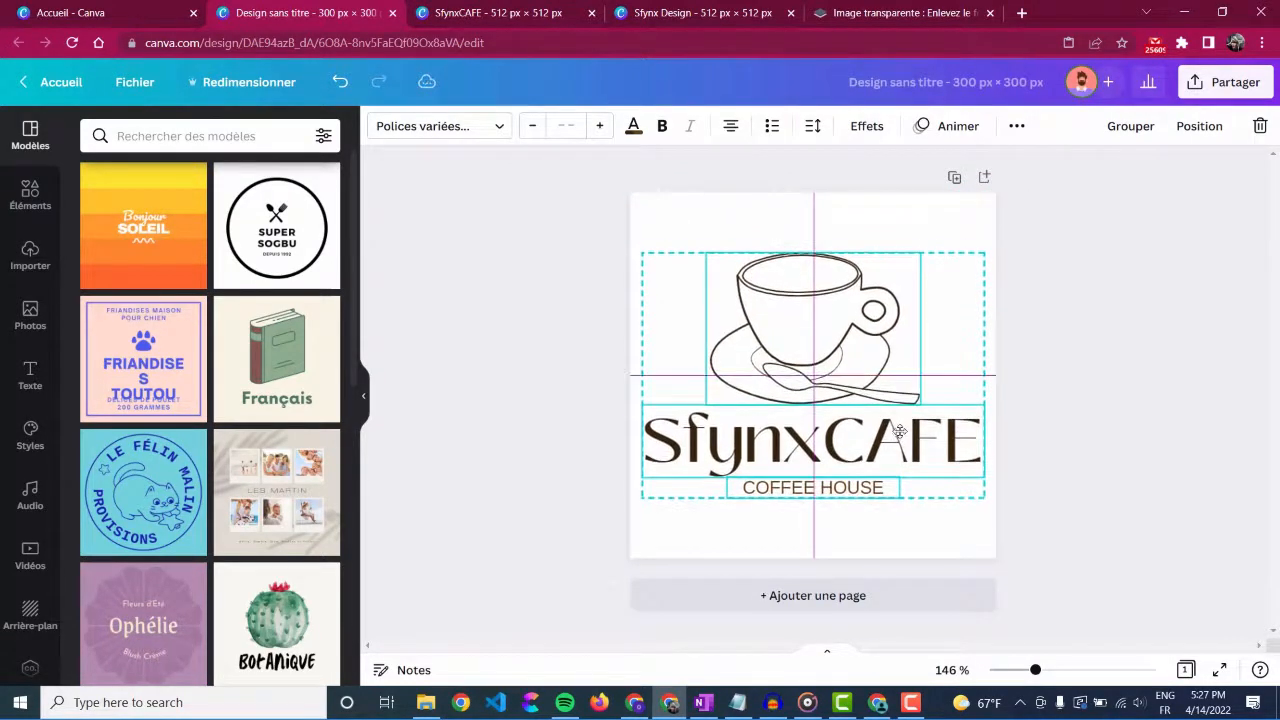
{"action": "left_click", "coordinate": [1037, 410]}
Step: Download all five pages of the 512 × 512 px SfynxCAFE design as PNG files
{"action": "left_click", "coordinate": [643, 8]}
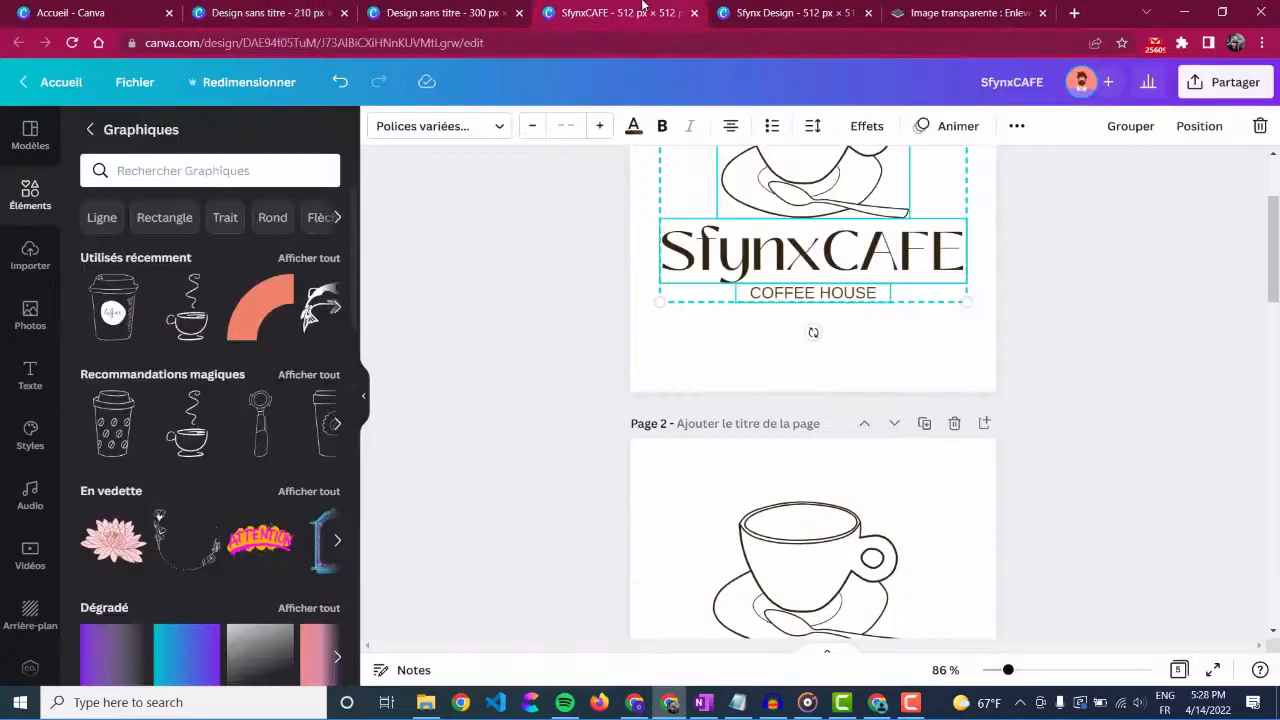
{"action": "scroll", "coordinate": [931, 307], "scroll_direction": "up", "scroll_amount": 2}
{"action": "left_click", "coordinate": [1104, 349]}
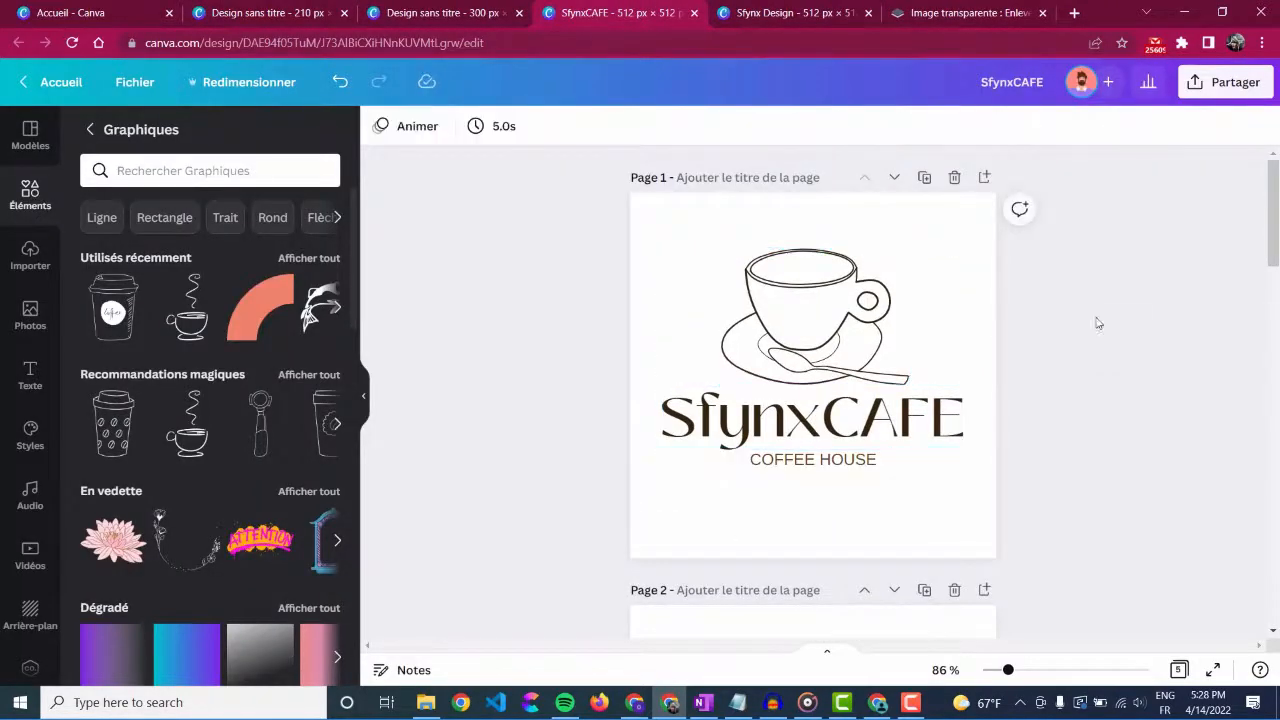
{"action": "left_click", "coordinate": [1210, 95]}
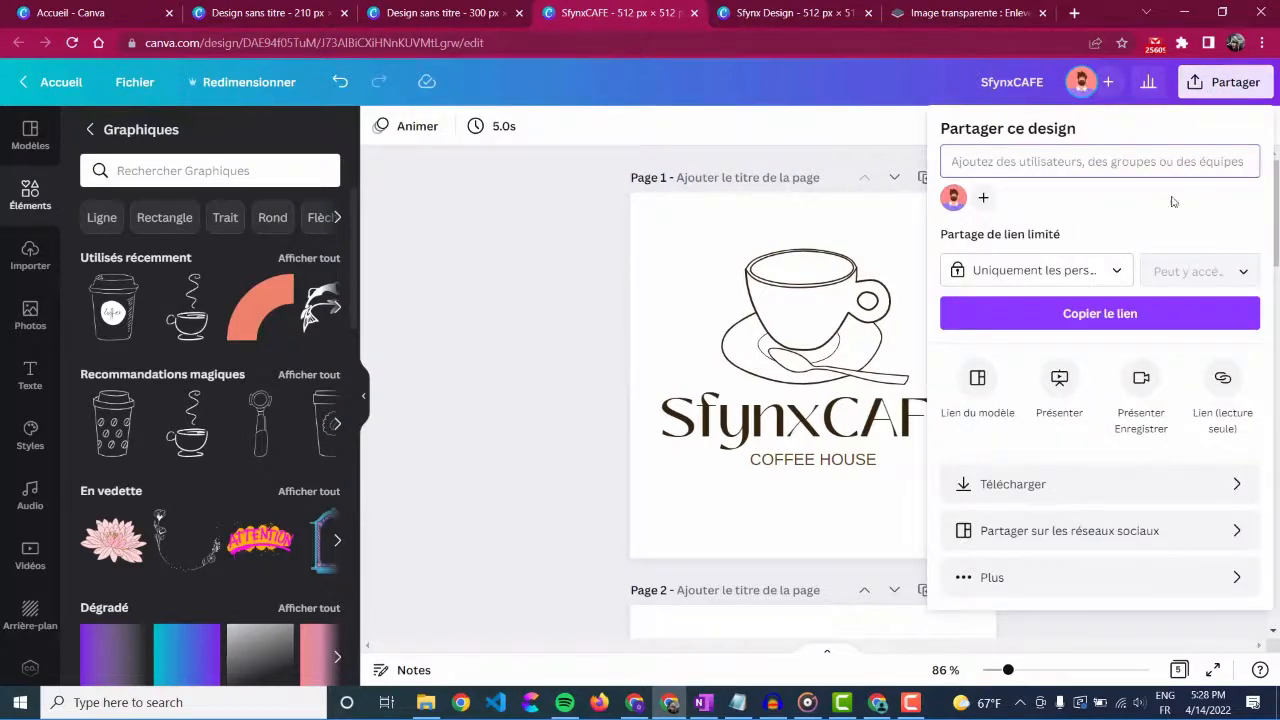
{"action": "left_click", "coordinate": [1097, 485]}
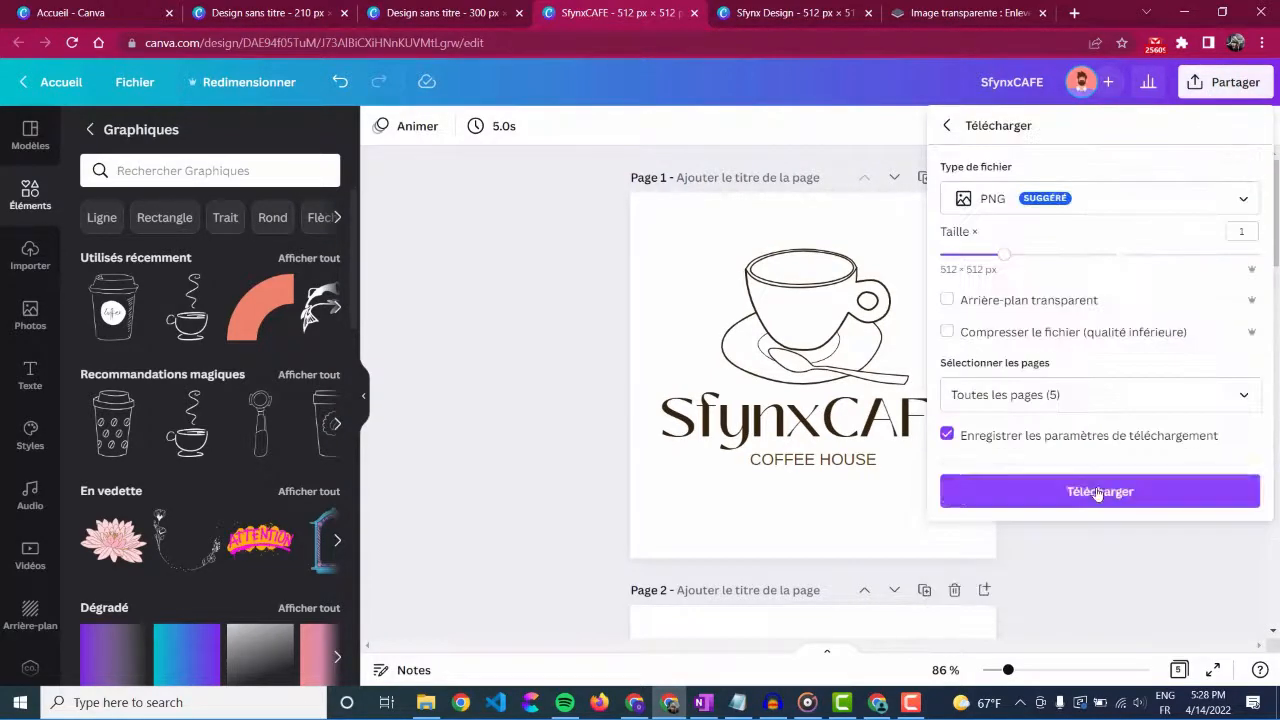
{"action": "left_click", "coordinate": [1100, 492]}
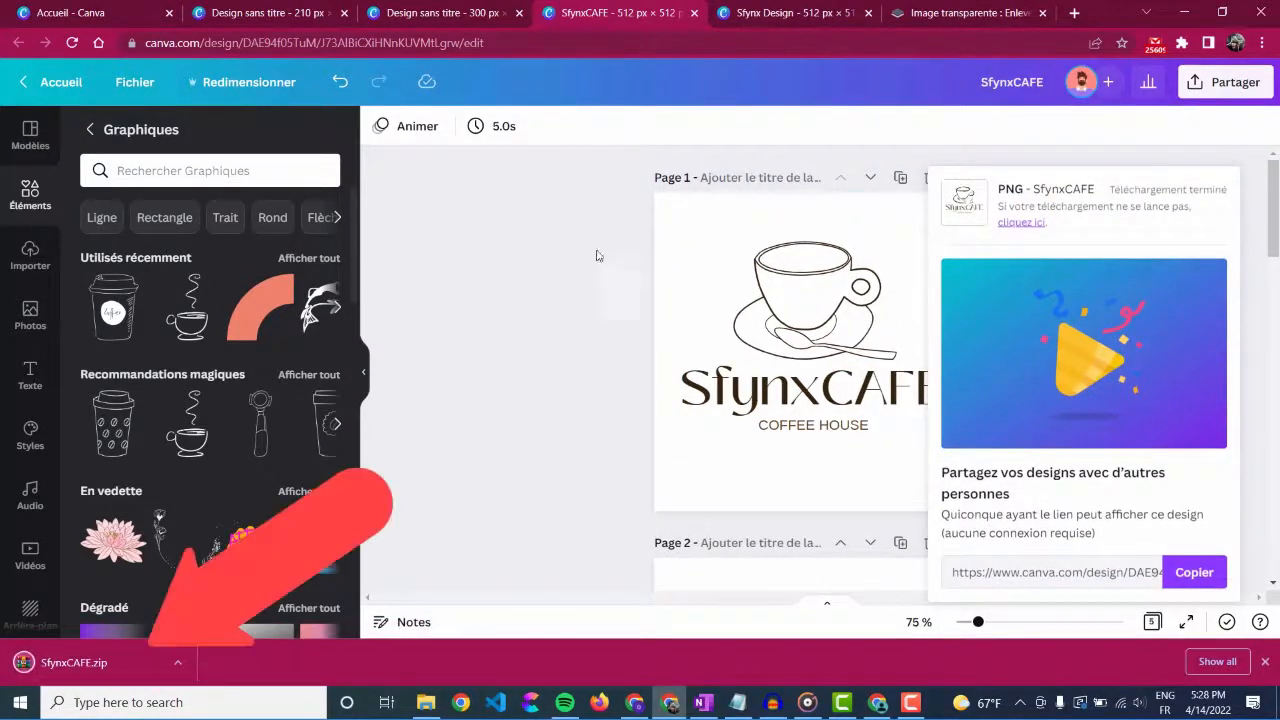
{"action": "left_click", "coordinate": [966, 202]}
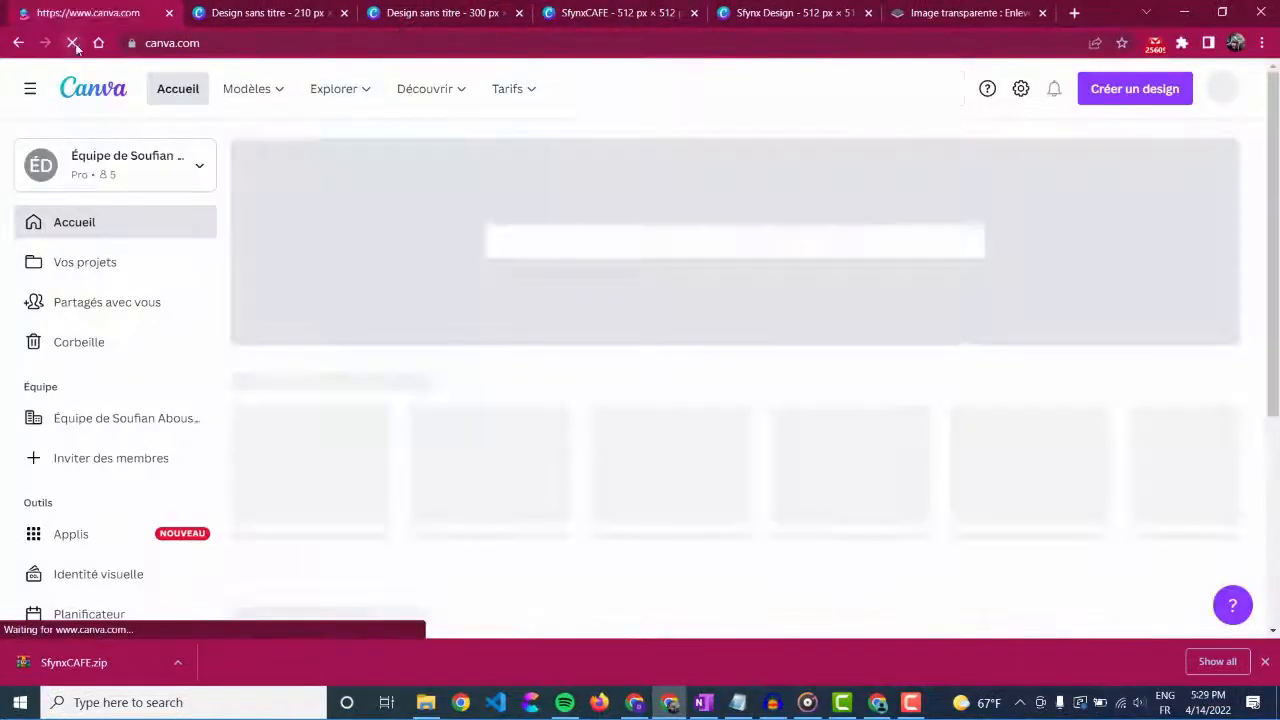
Step: Open the SfynxCAFE (300 × 300 px) copy from the recent designs on the home page
{"action": "scroll", "coordinate": [894, 434], "scroll_direction": "down", "scroll_amount": 3}
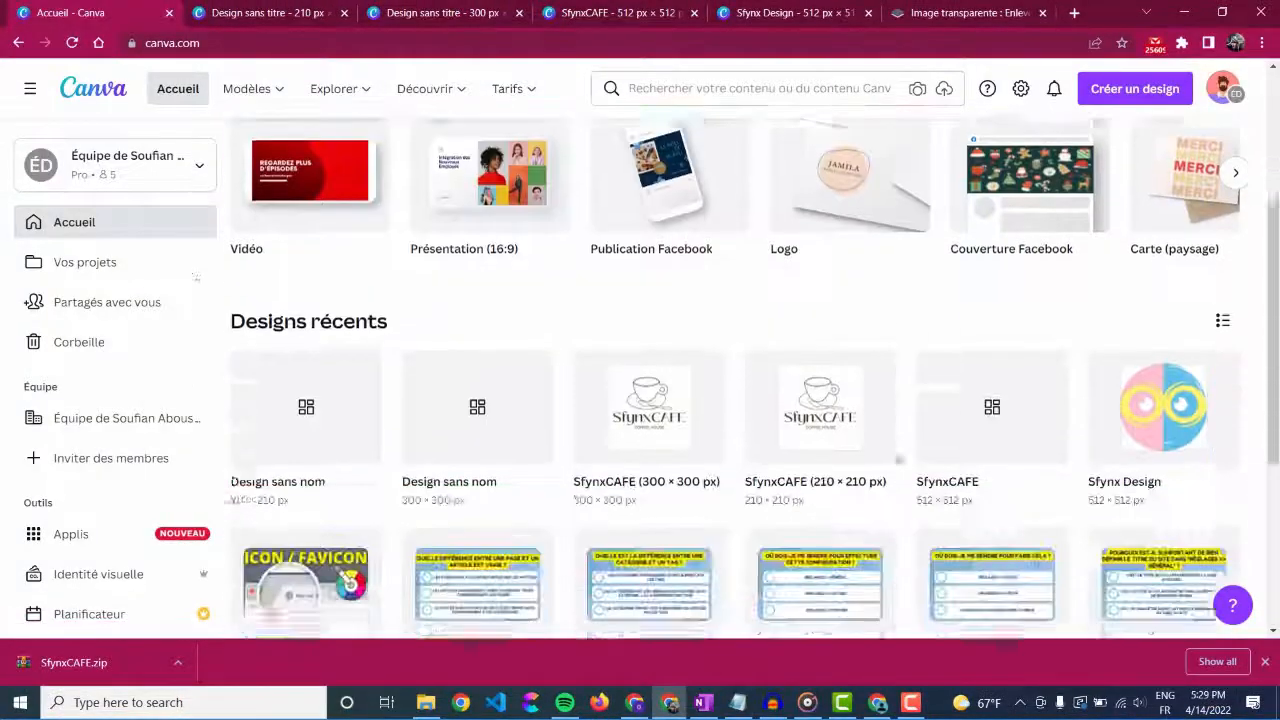
{"action": "scroll", "coordinate": [898, 459], "scroll_direction": "down", "scroll_amount": 1}
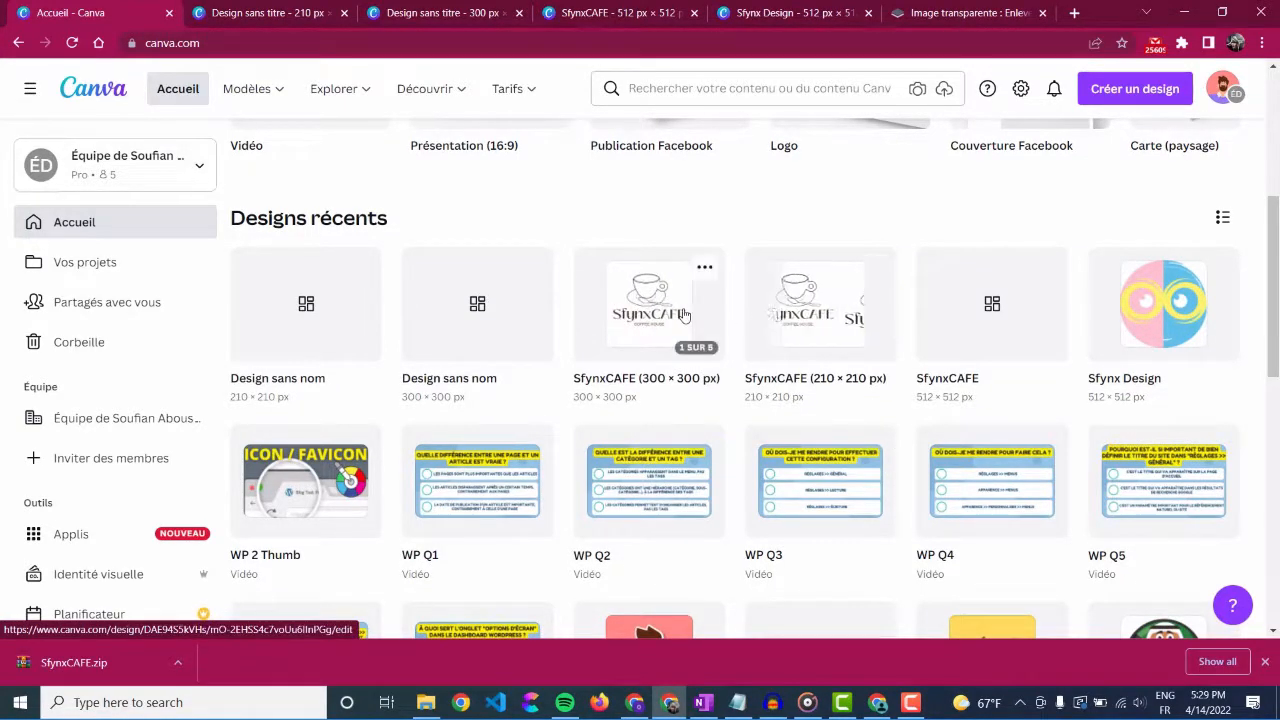
{"action": "left_click", "coordinate": [683, 315]}
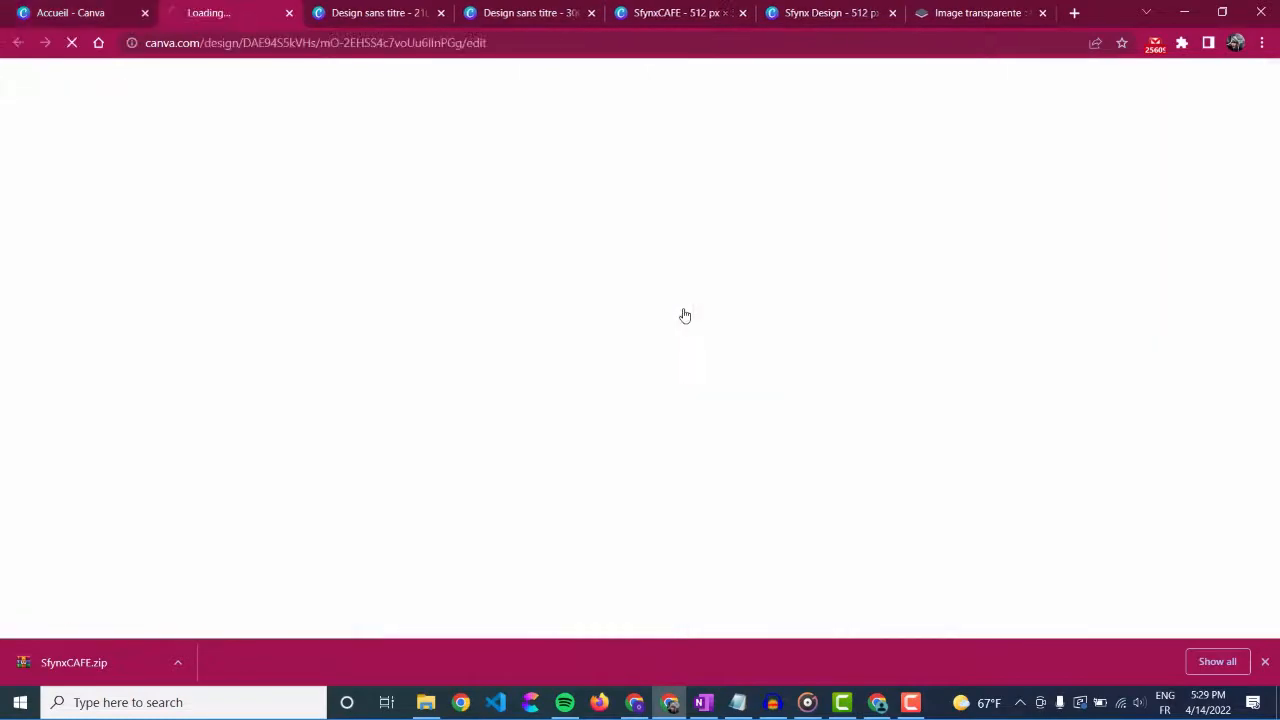